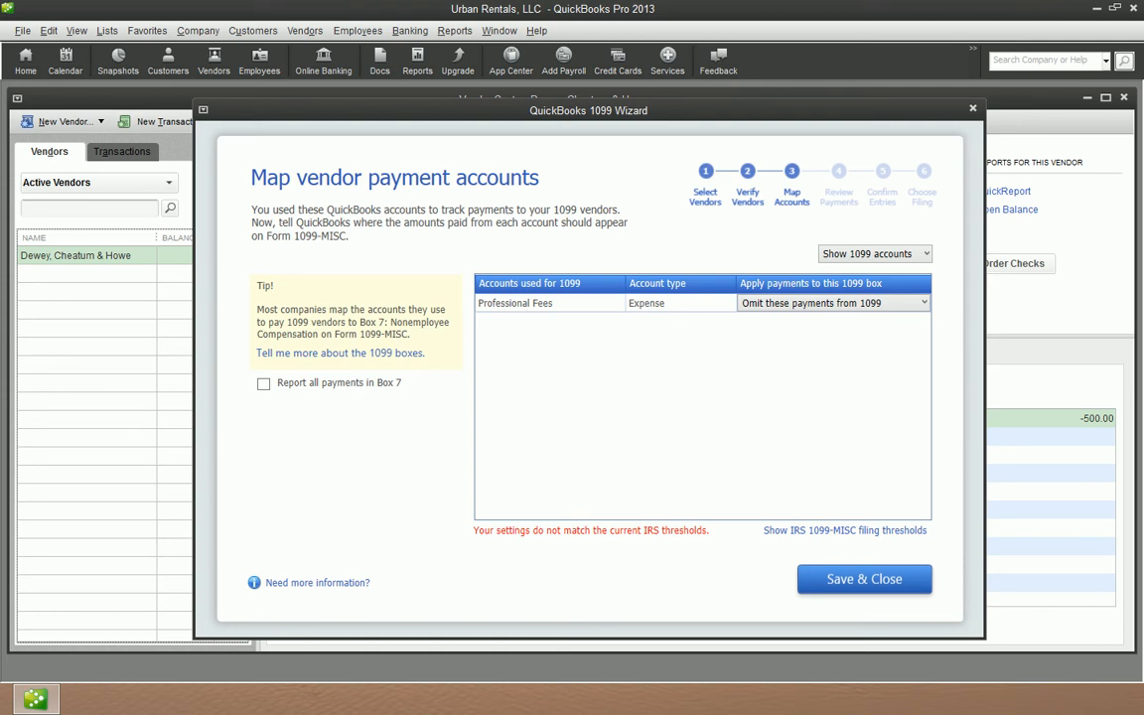
Step: Close the 1099 Wizard and the Vendor Center
key("Escape")
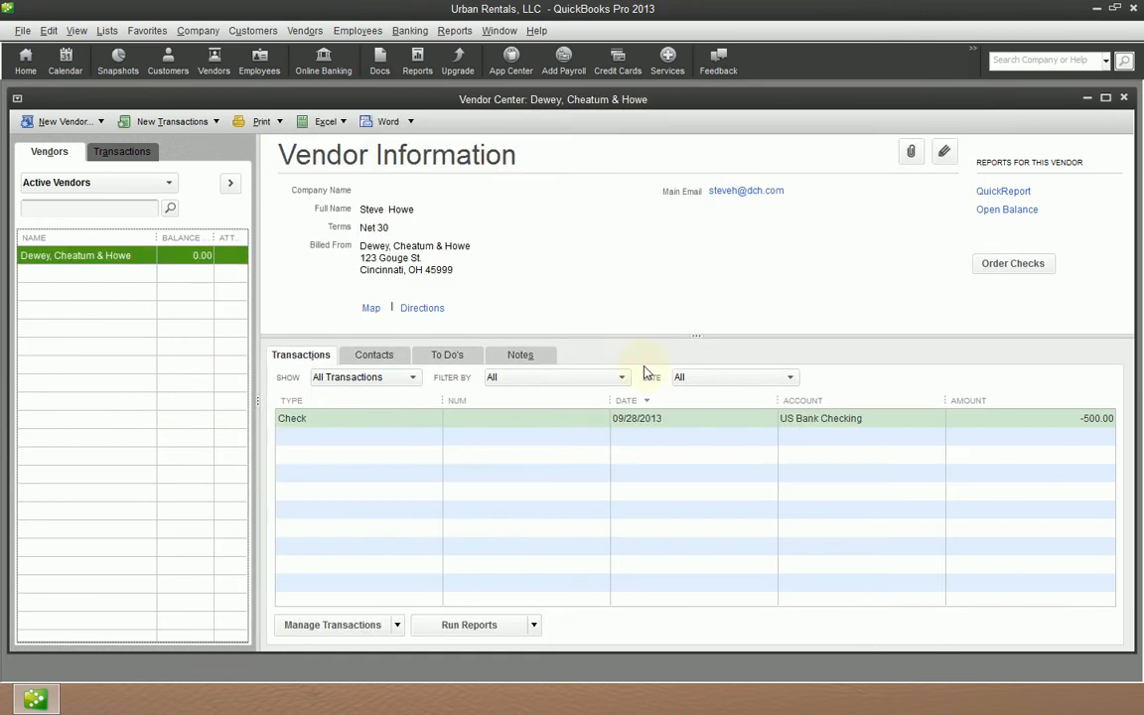
left_click(1105, 98)
key("Escape")
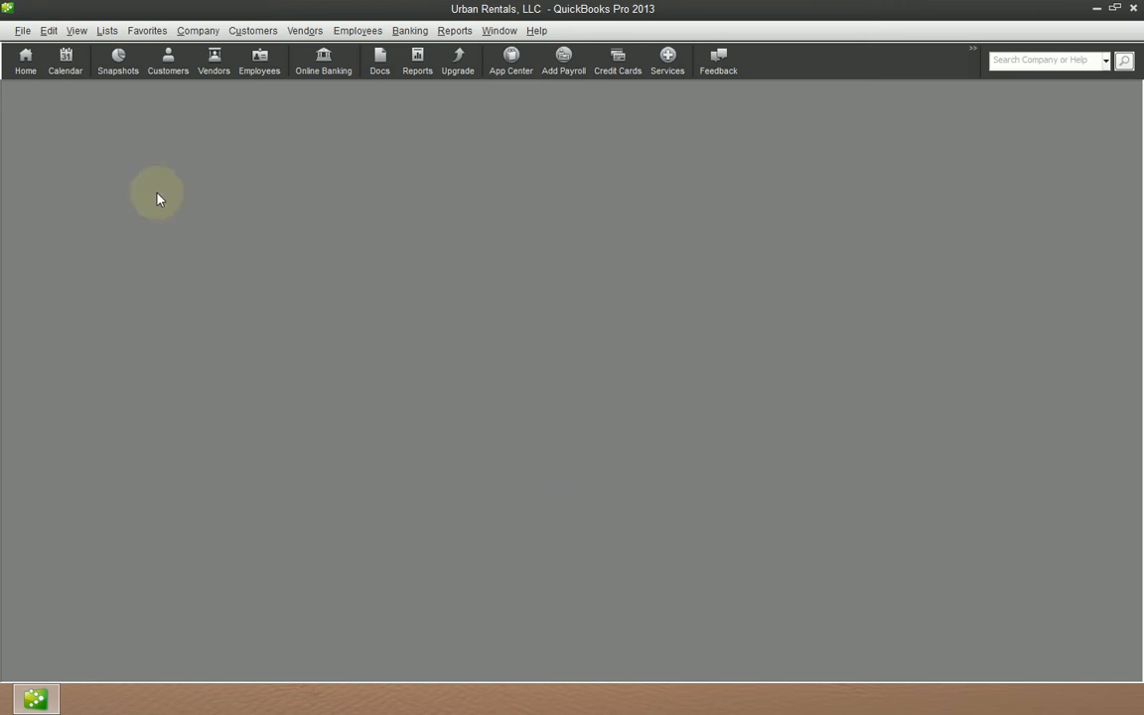
Step: Open the Preferences and display the company preferences for Tax: 1099
left_click(47, 31)
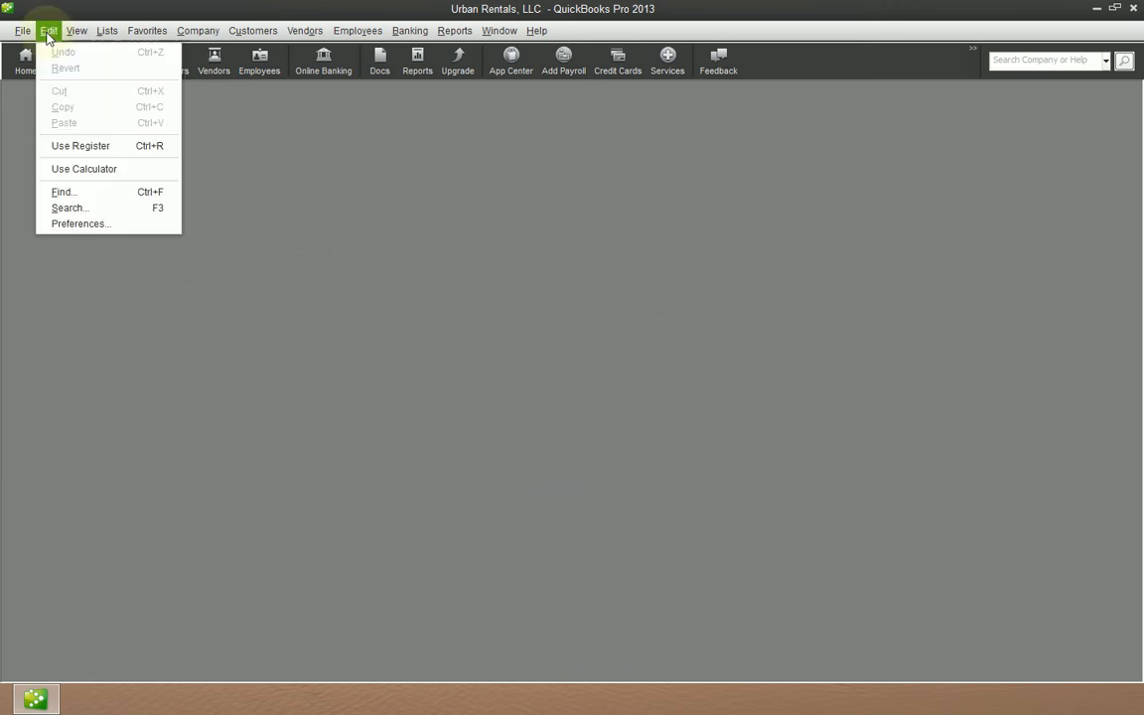
left_click(103, 224)
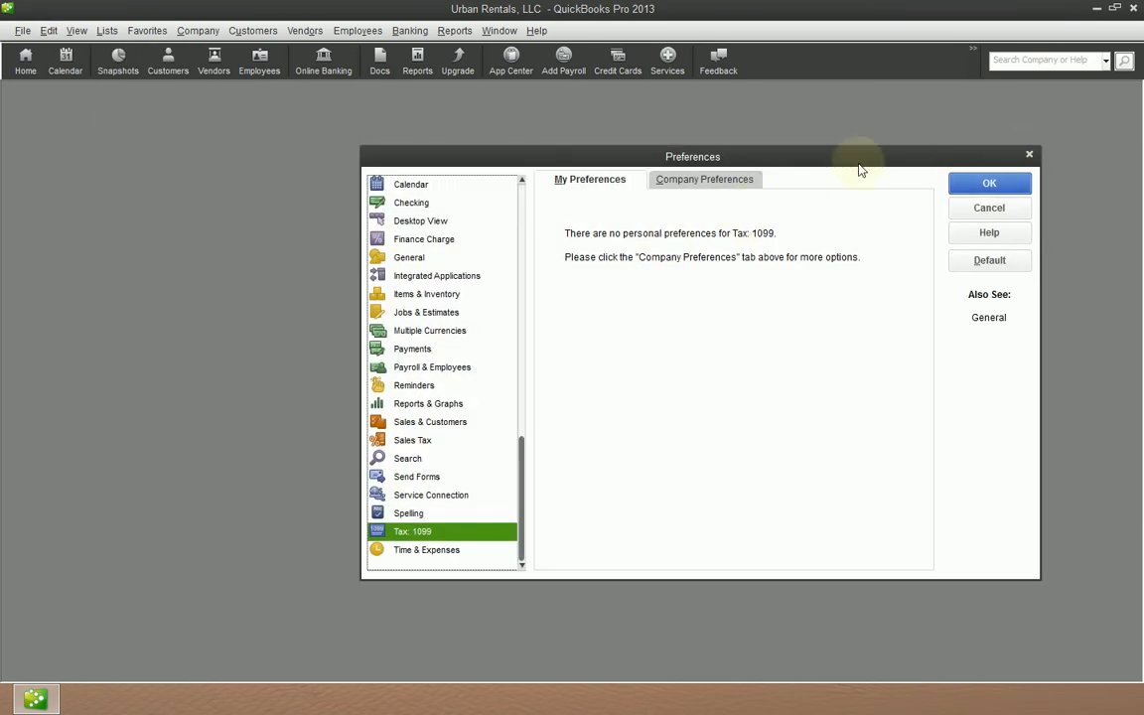
left_click_drag(944, 156, 708, 167)
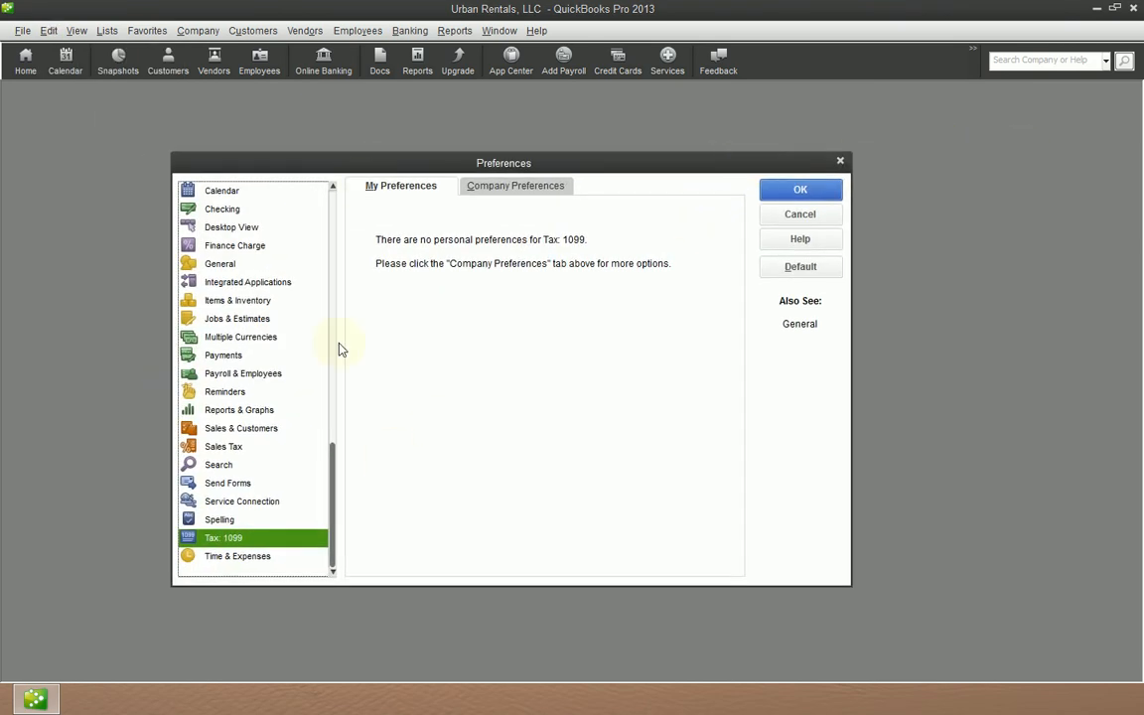
left_click_drag(335, 478, 299, 536)
left_click(502, 189)
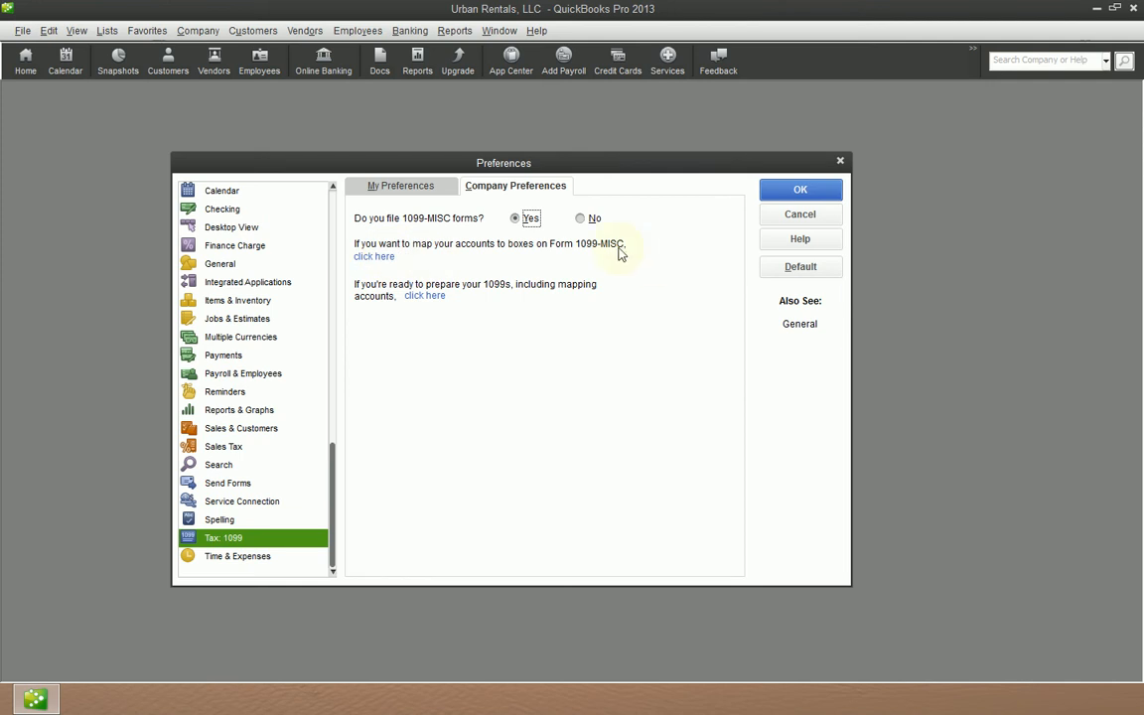
Step: Open the mapping of accounts to Form 1099-MISC boxes and review the IRS filing thresholds, including Box 9 and Box 7
left_click(387, 259)
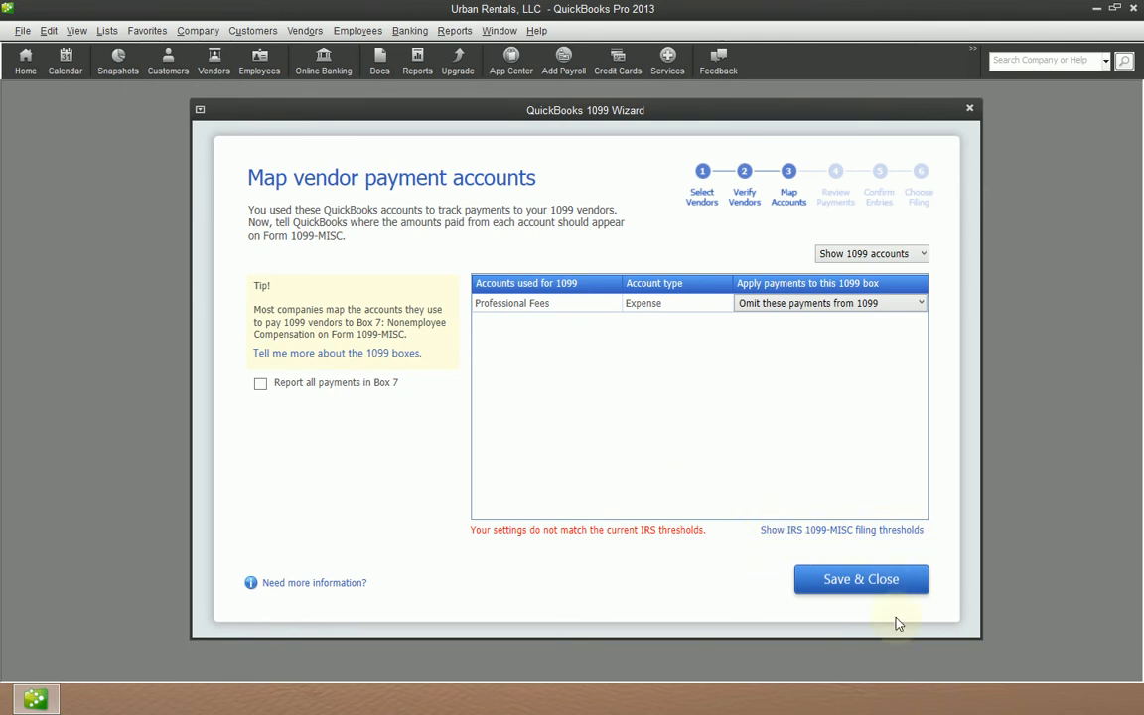
left_click(838, 533)
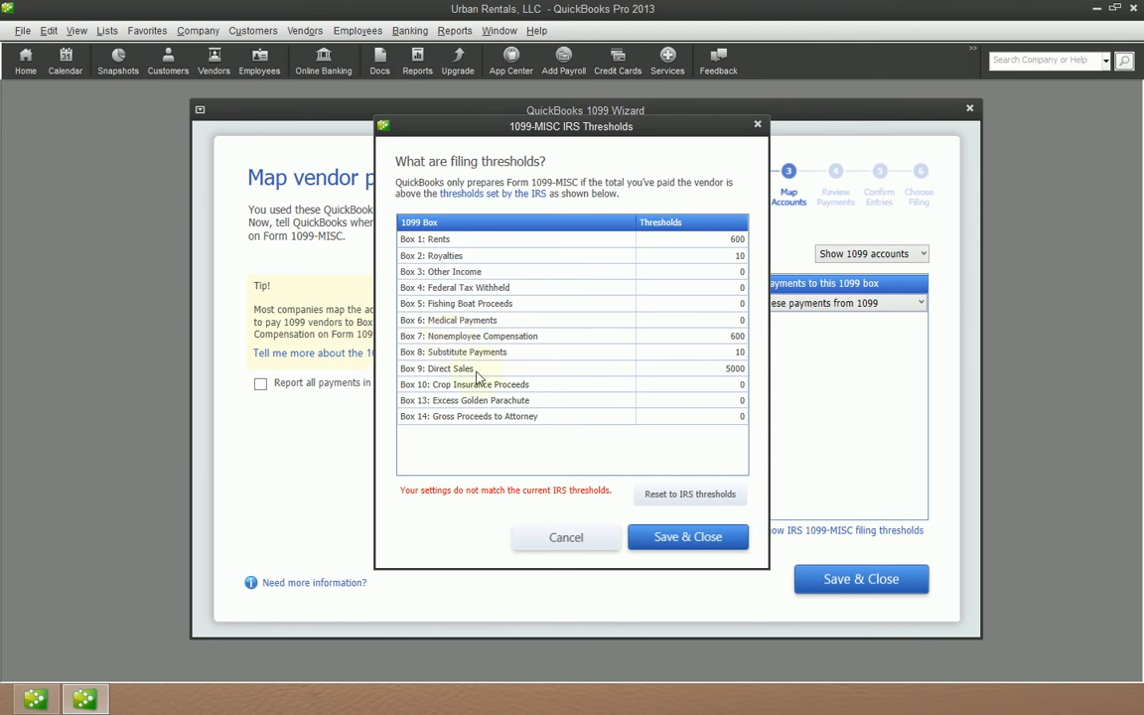
left_click(442, 370)
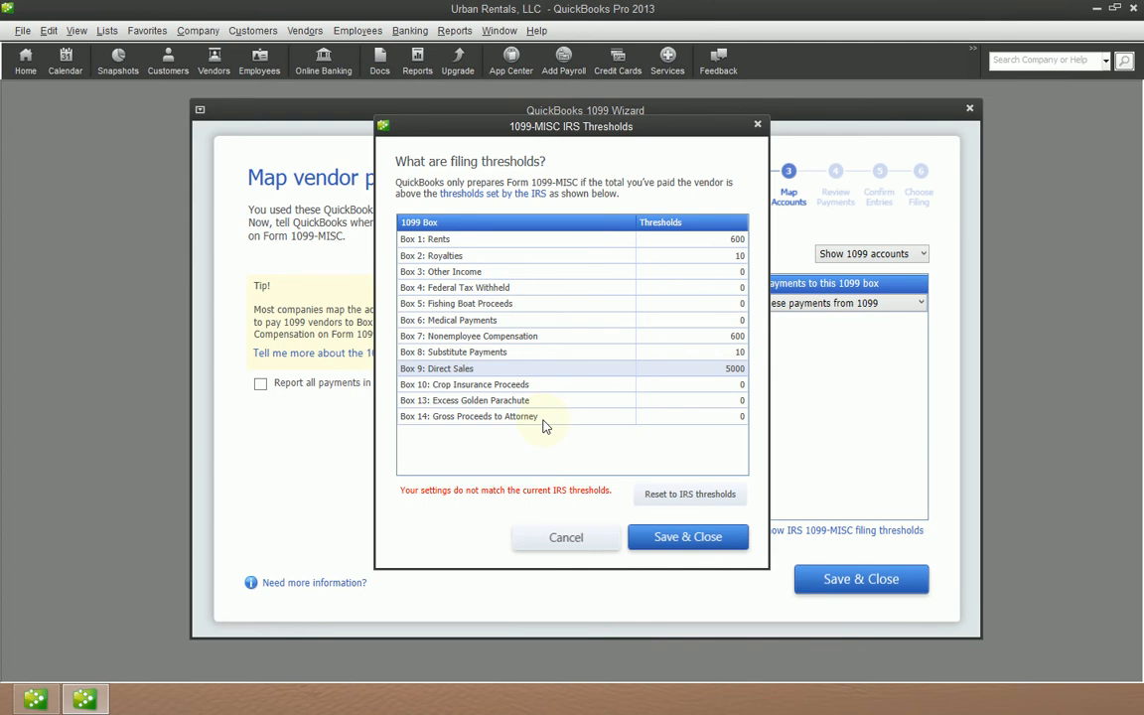
left_click(426, 339)
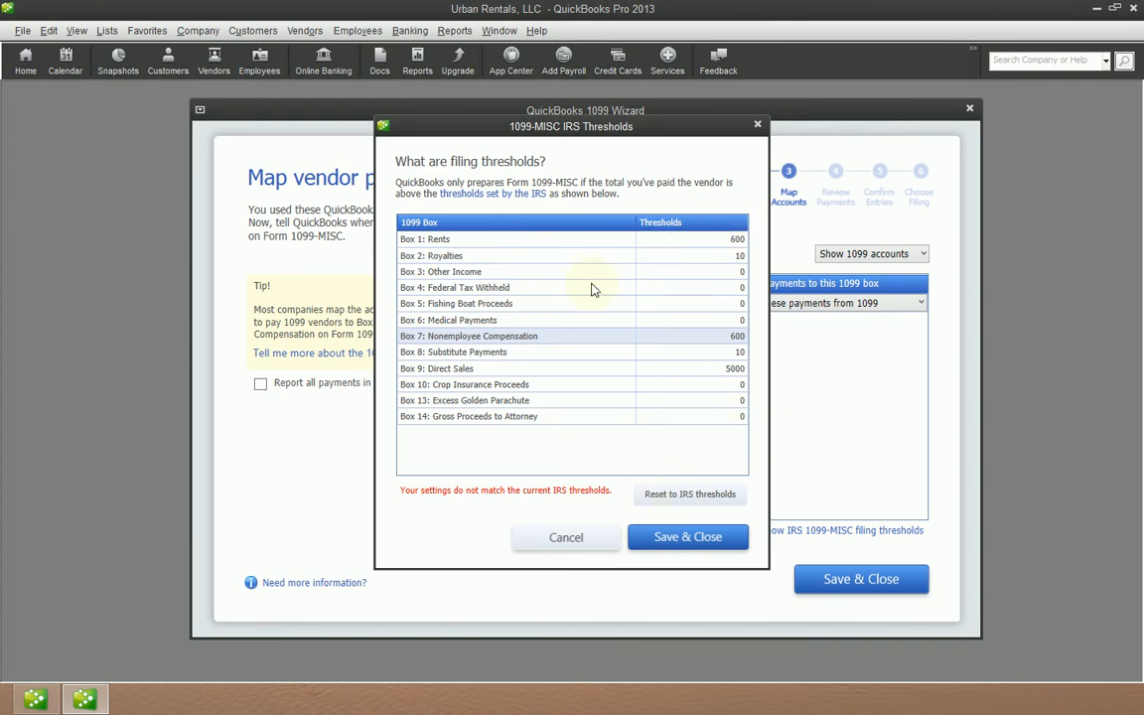
Step: Reset the 1099-MISC filing thresholds to the IRS values and check the individual boxes
left_click(709, 496)
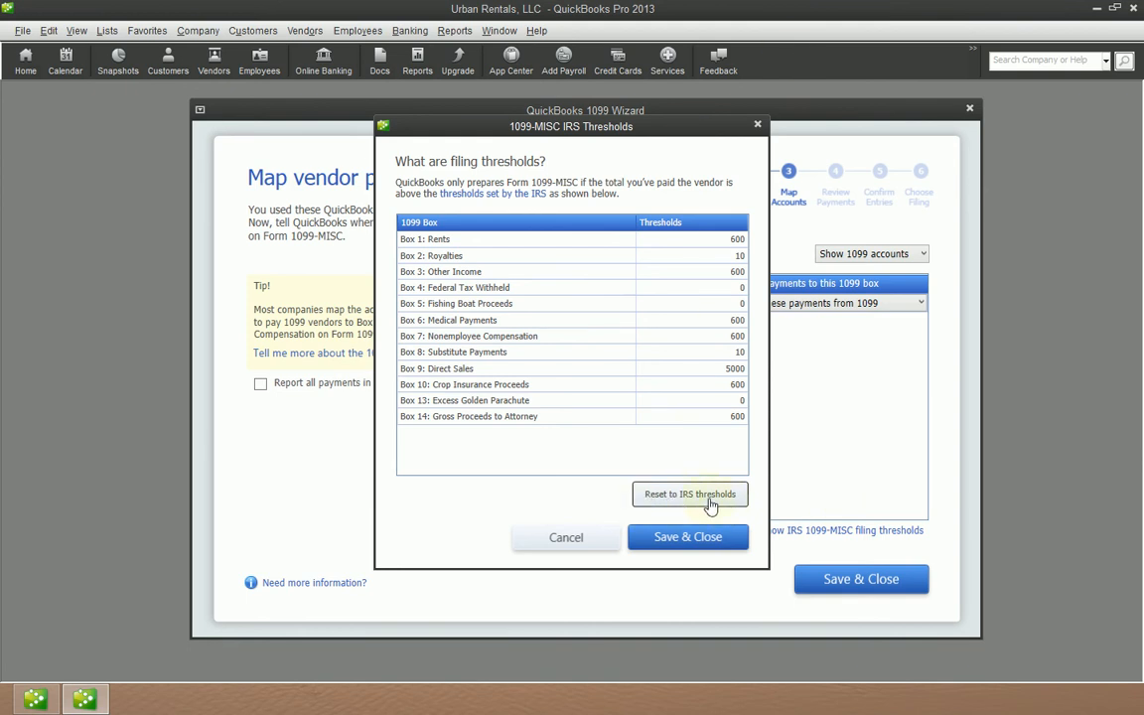
left_click(739, 274)
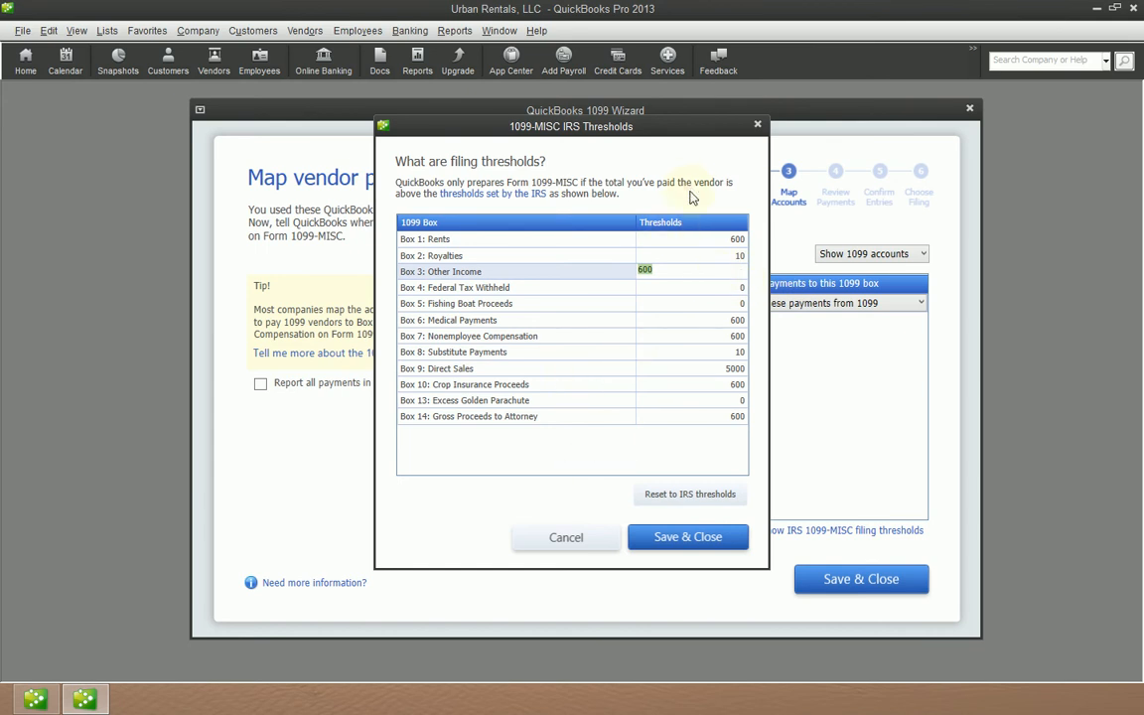
left_click(616, 288)
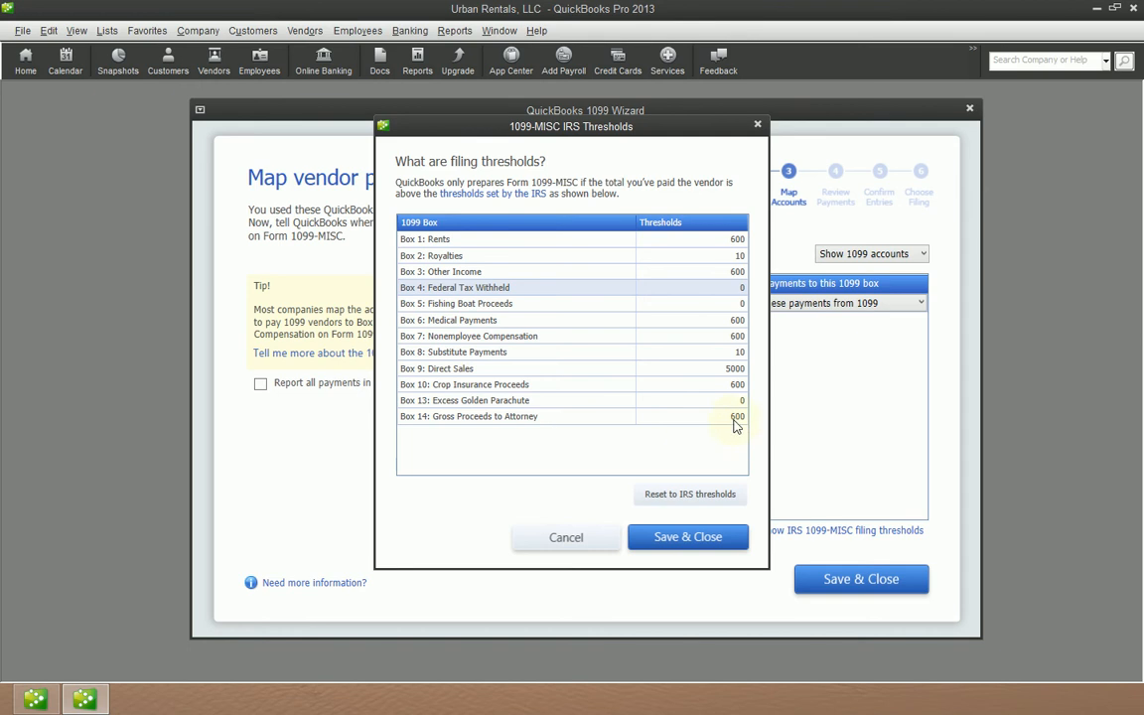
left_click(688, 496)
left_click(735, 386)
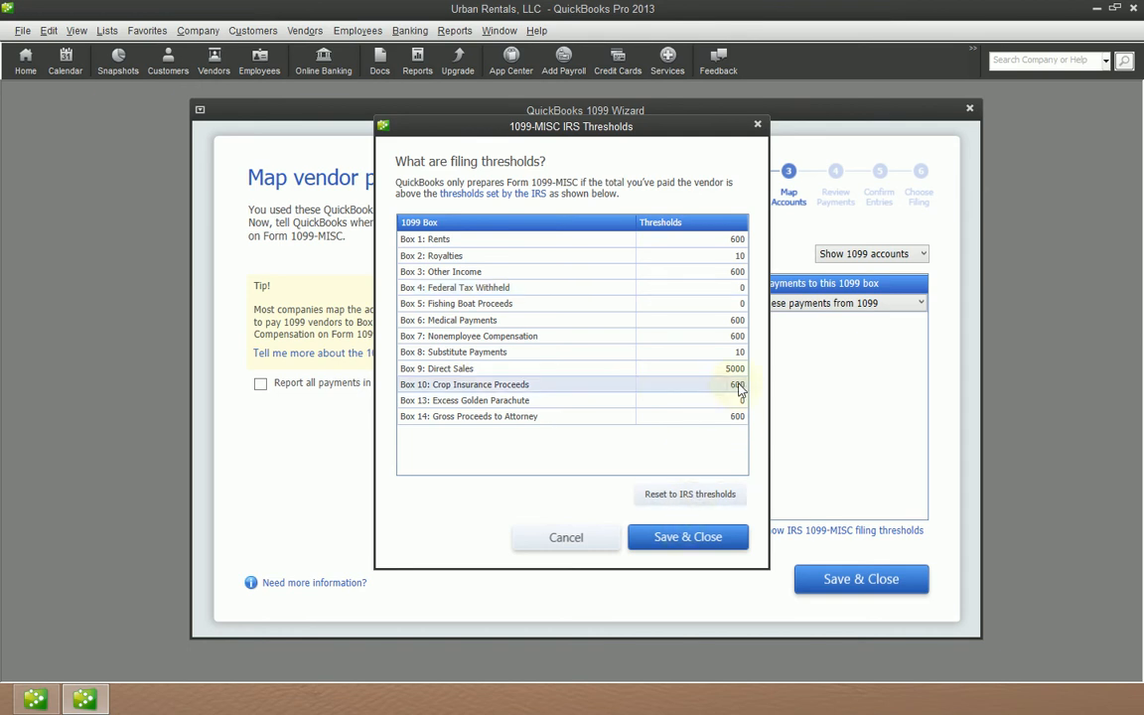
Step: Set the threshold for Box 6: Medical Payments to 0
left_click(740, 321)
left_click(744, 320)
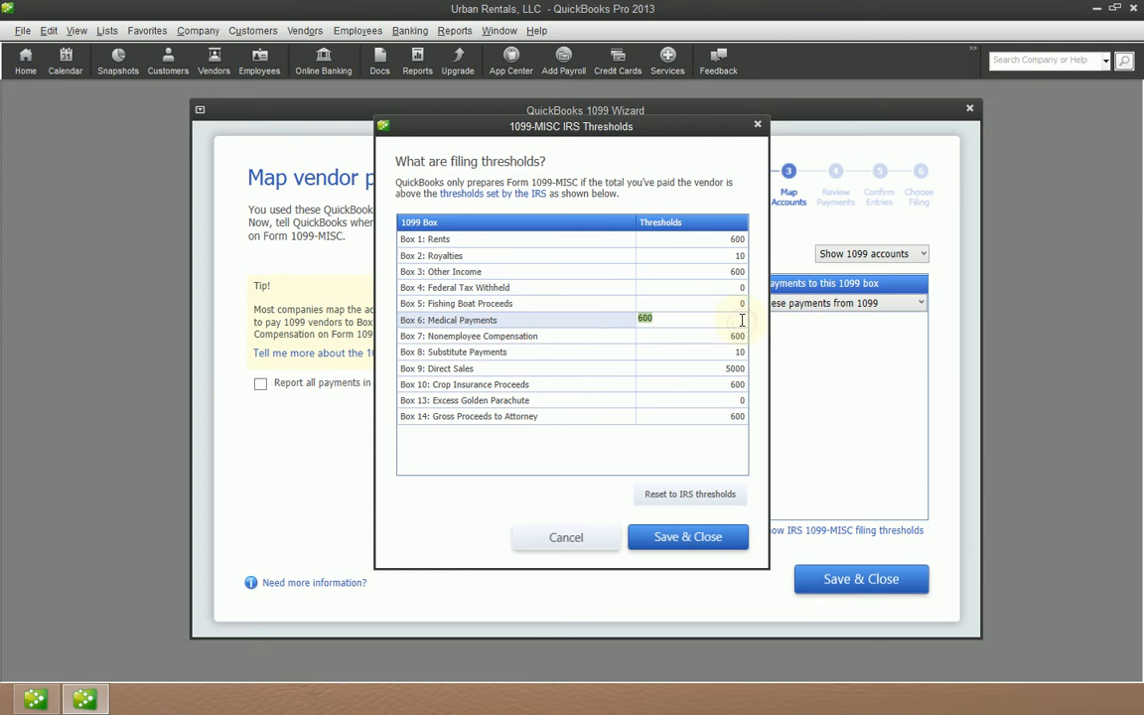
key("BackSpace")
type("0")
left_click(678, 306)
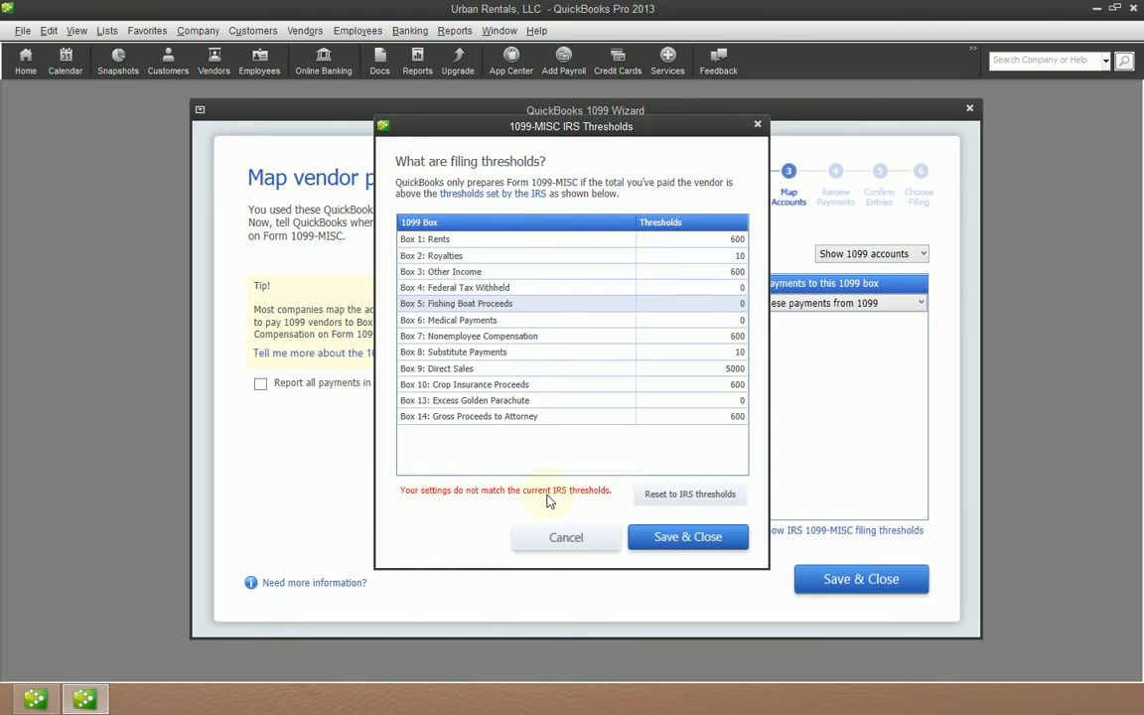
Step: Restore the IRS thresholds once more and save them
left_click(674, 500)
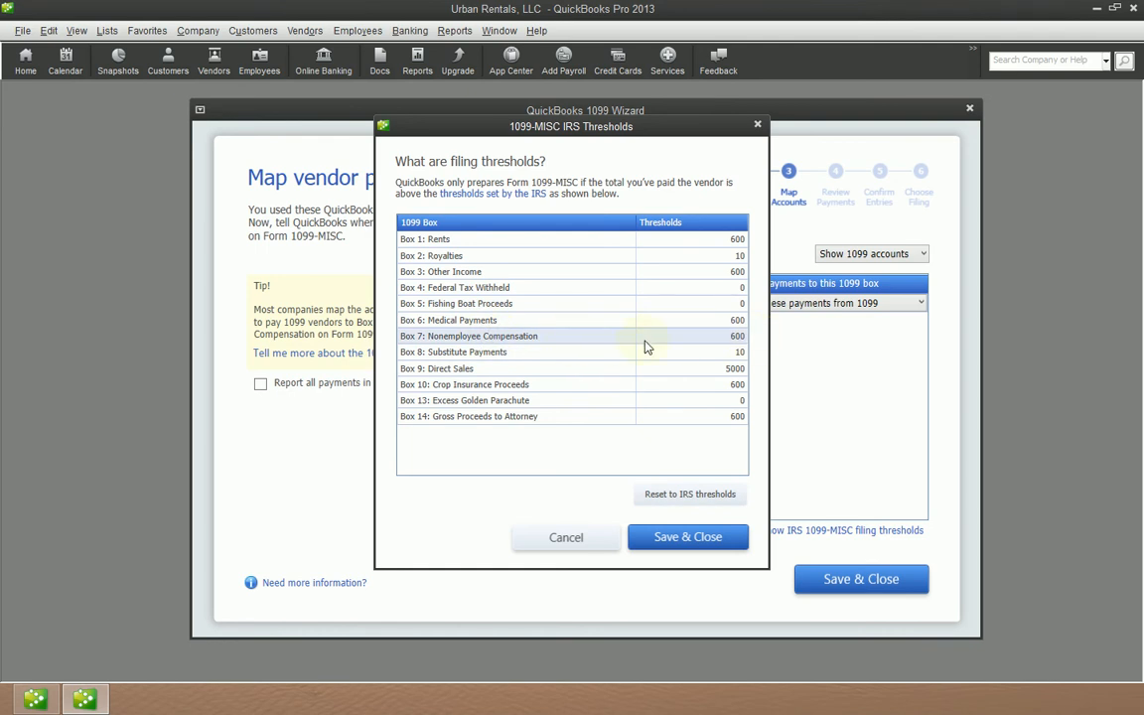
left_click(716, 545)
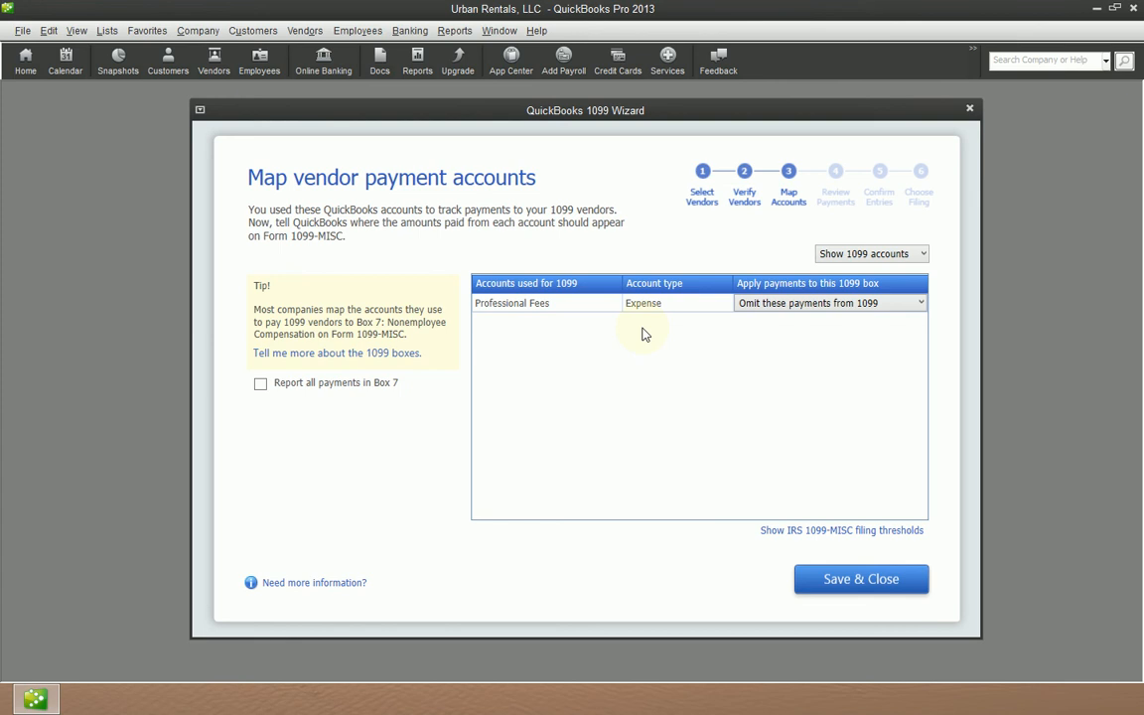
Step: View the Chart of Accounts at full size, review its expense accounts, and close it
key("ctrl+a")
left_click(364, 136)
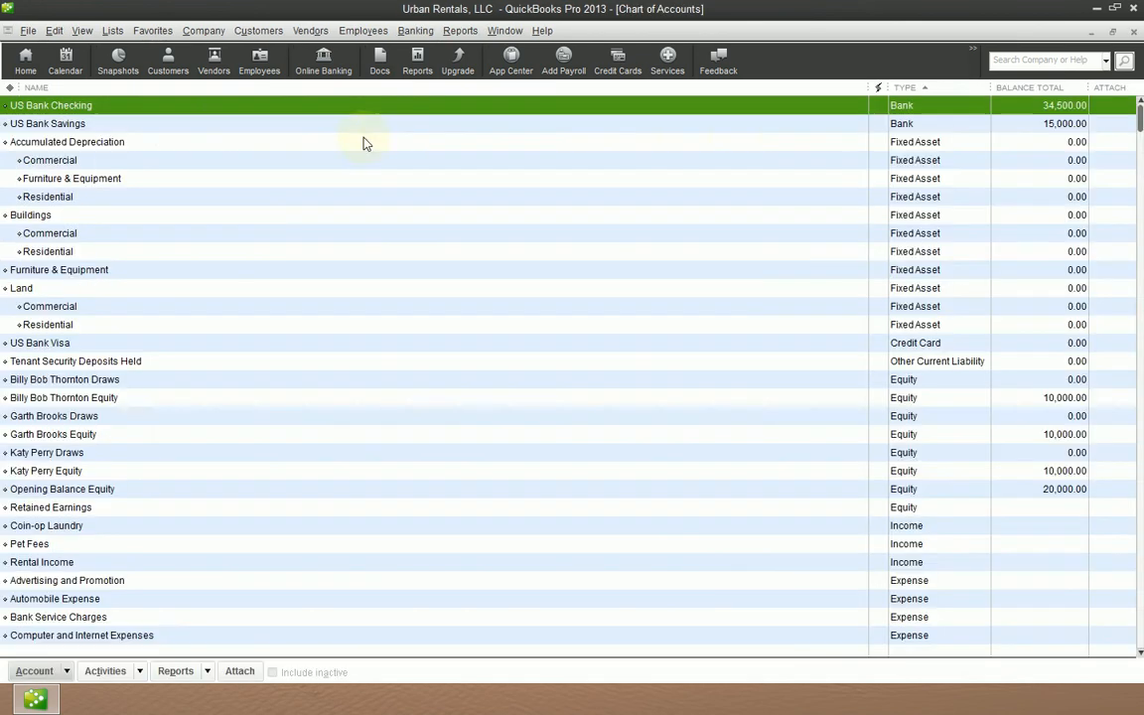
scroll(430, 497, "down", 2)
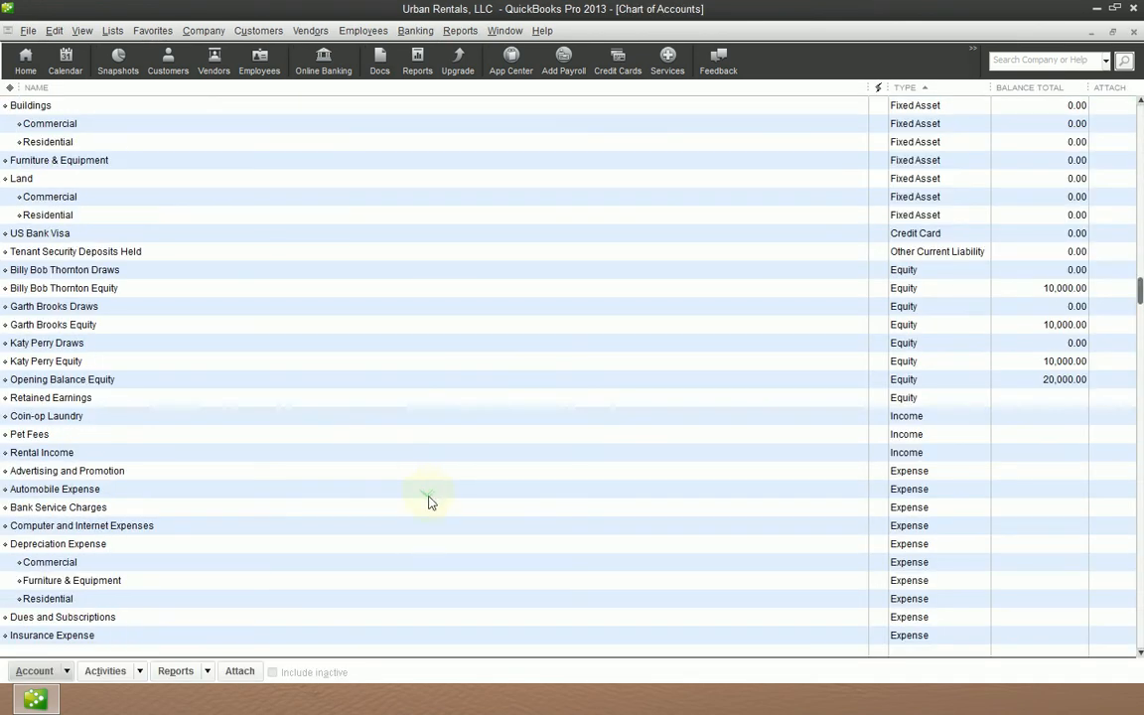
scroll(428, 505, "down", 4)
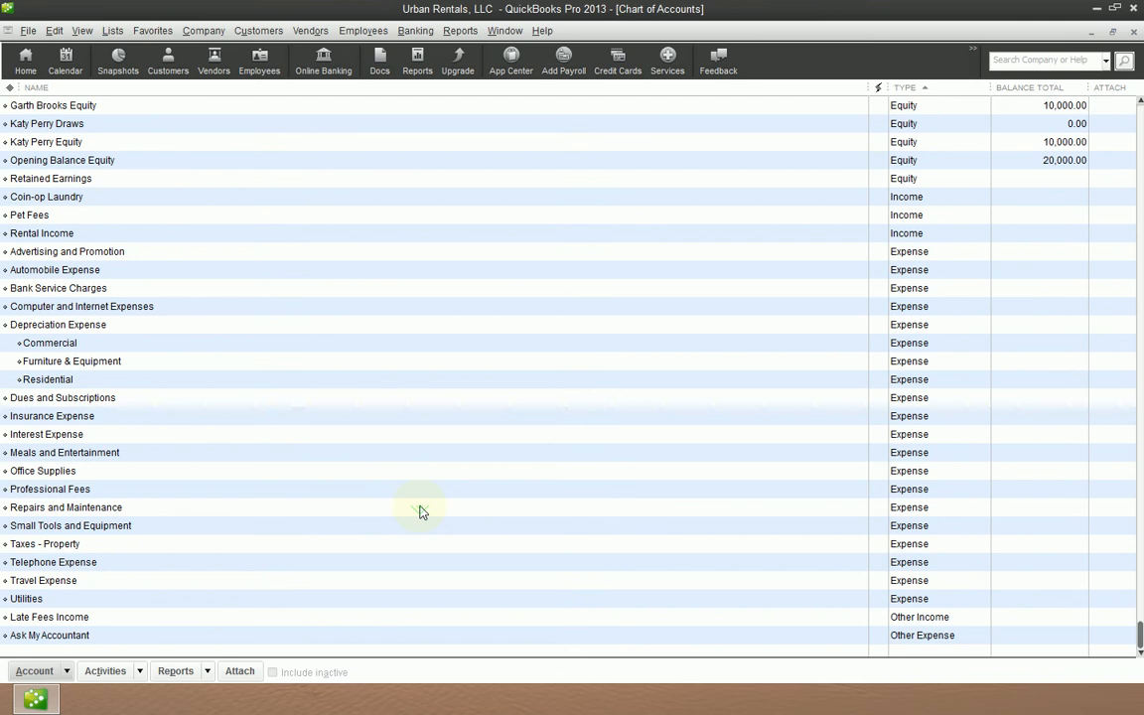
left_click(924, 254)
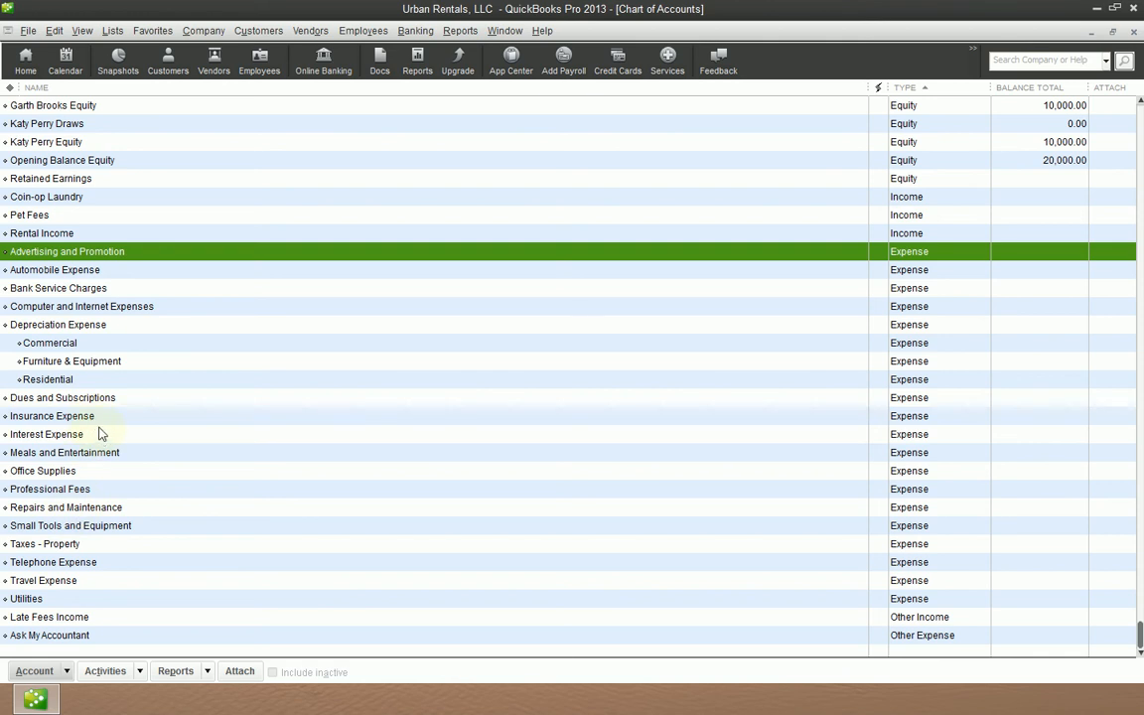
key("Escape")
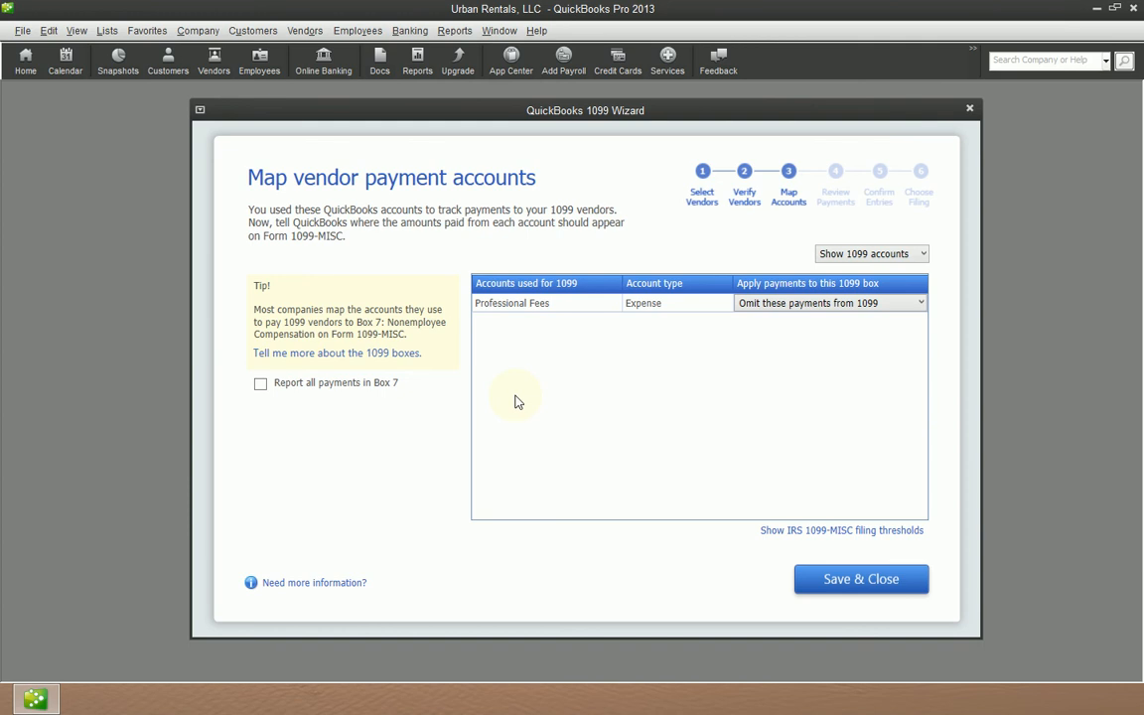
Step: Add a new Expense account named Contract Labor to the Chart of Accounts and save it
key("ctrl+a")
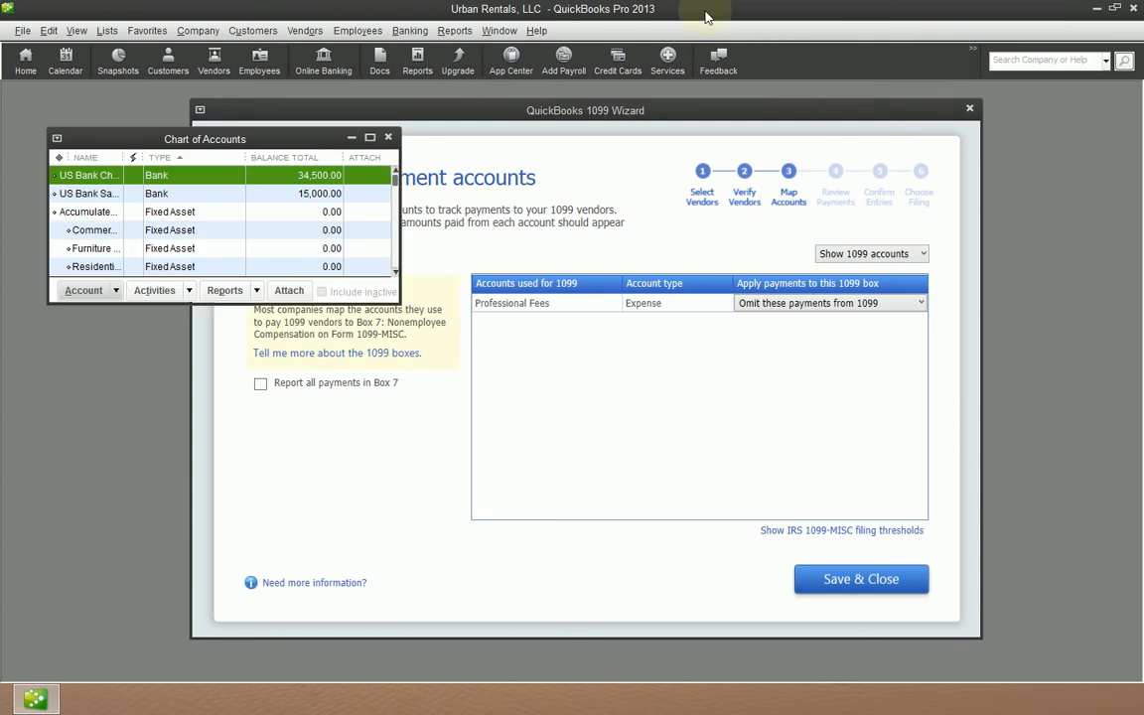
left_click(376, 149)
key("ctrl+n")
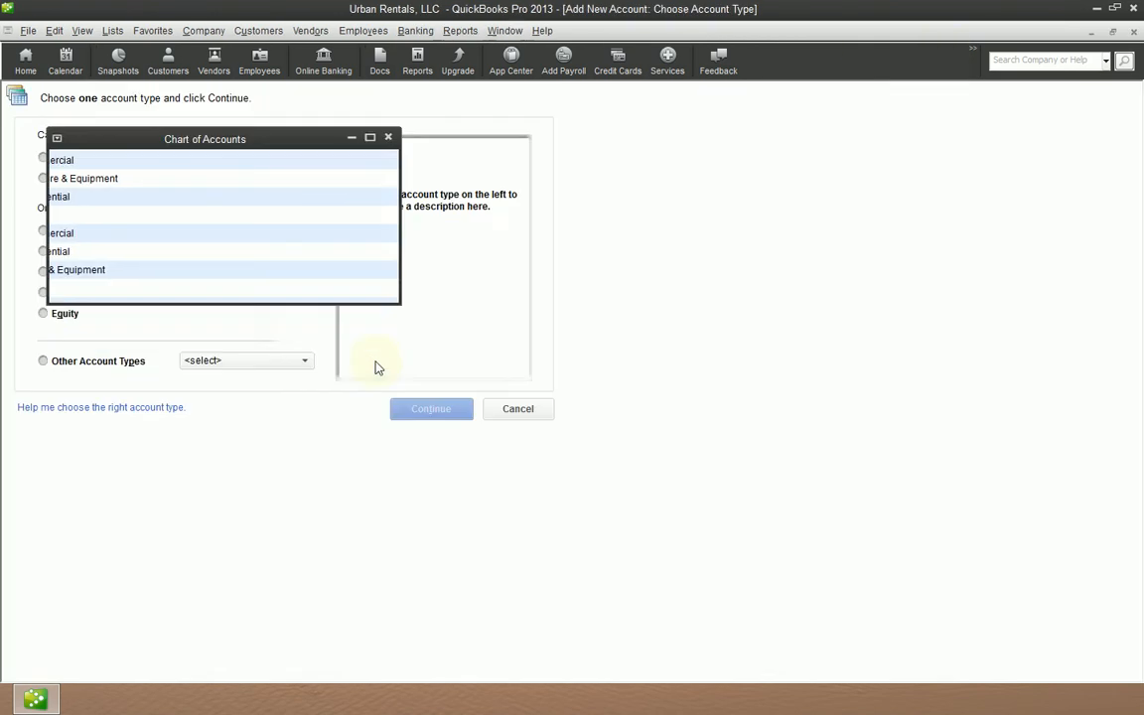
left_click(72, 177)
left_click(429, 406)
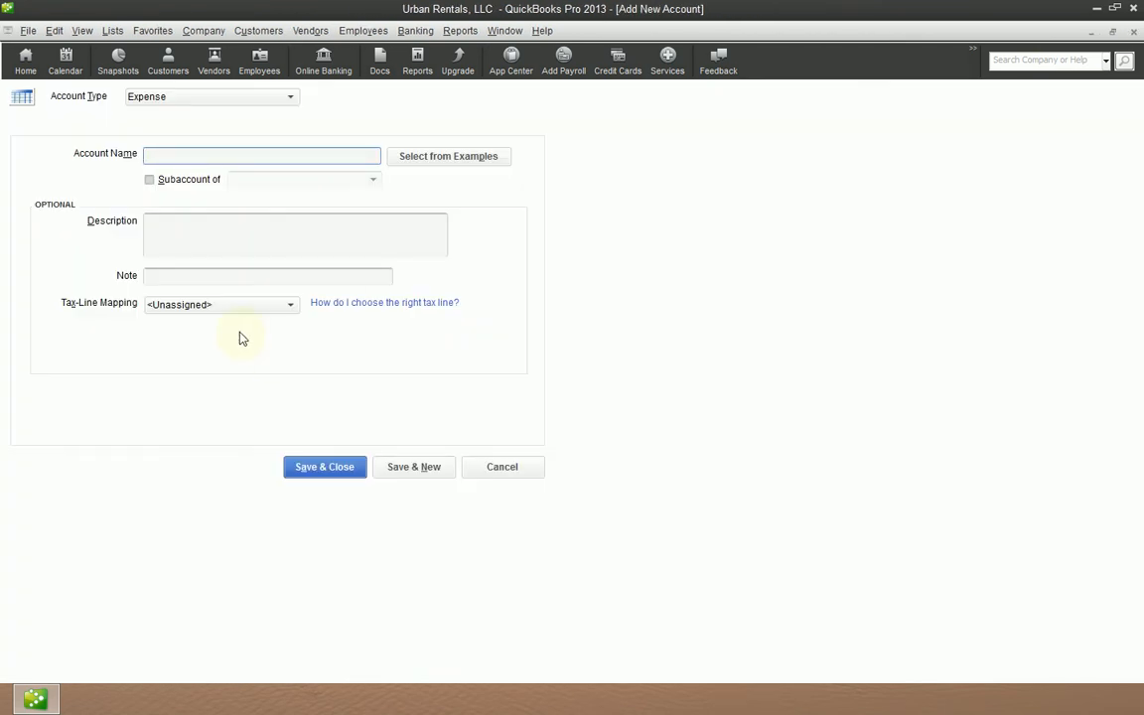
type("Contract Labor")
key("Tab")
key("Tab")
key("Tab")
key("Tab")
key("Tab")
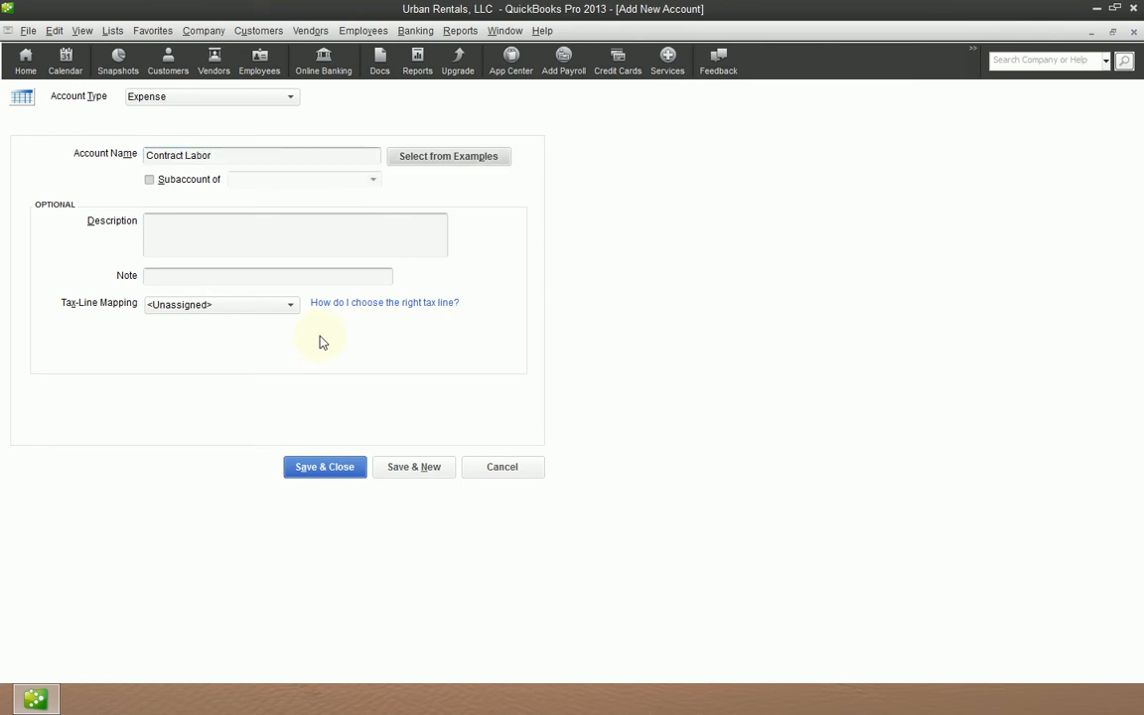
key("Return")
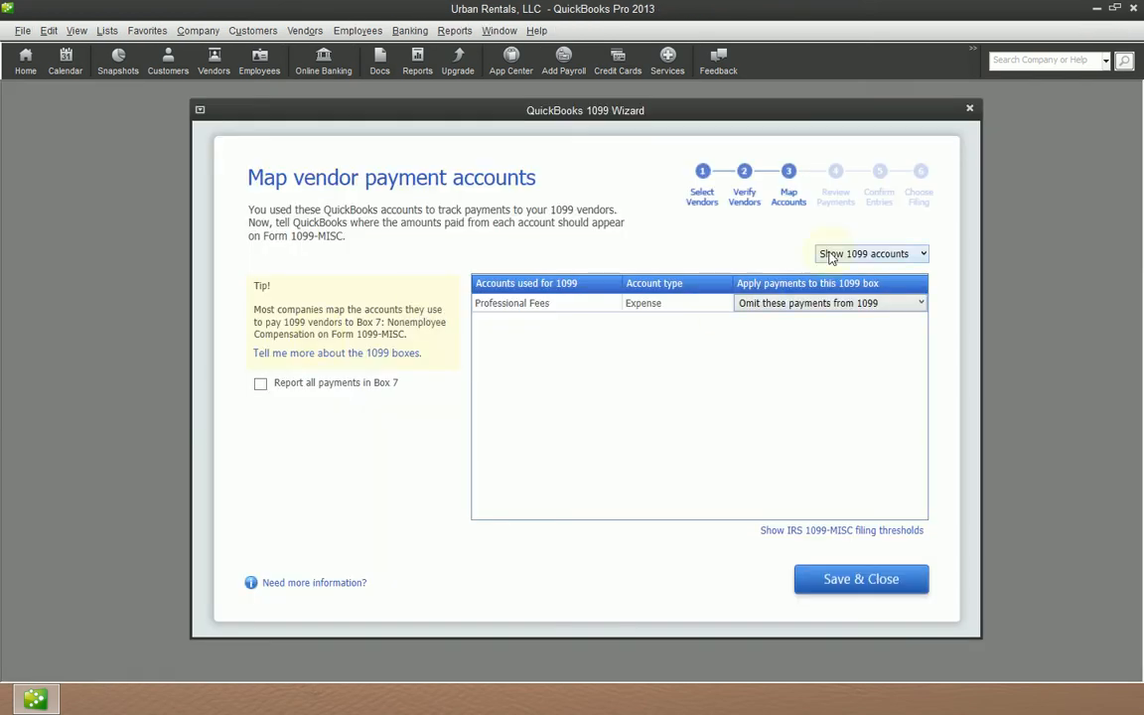
Step: Show all accounts in the 1099 mapping list and assign Contract Labor to Box 7: Nonemployee Compensation
left_click(878, 254)
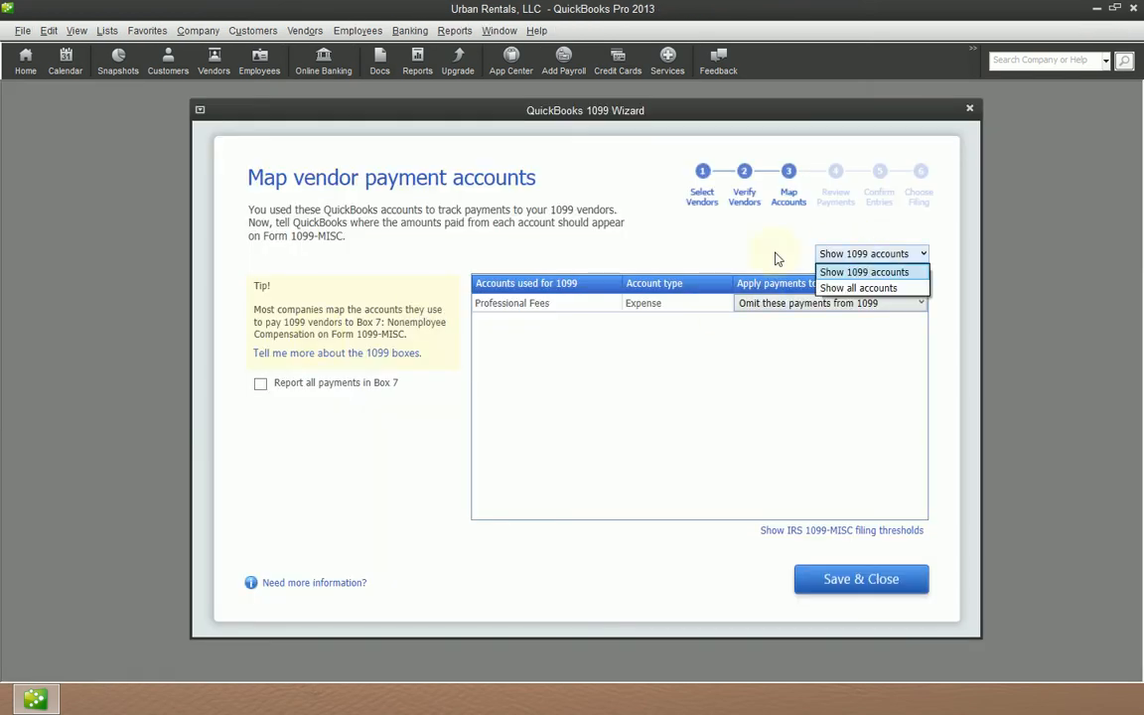
left_click(904, 289)
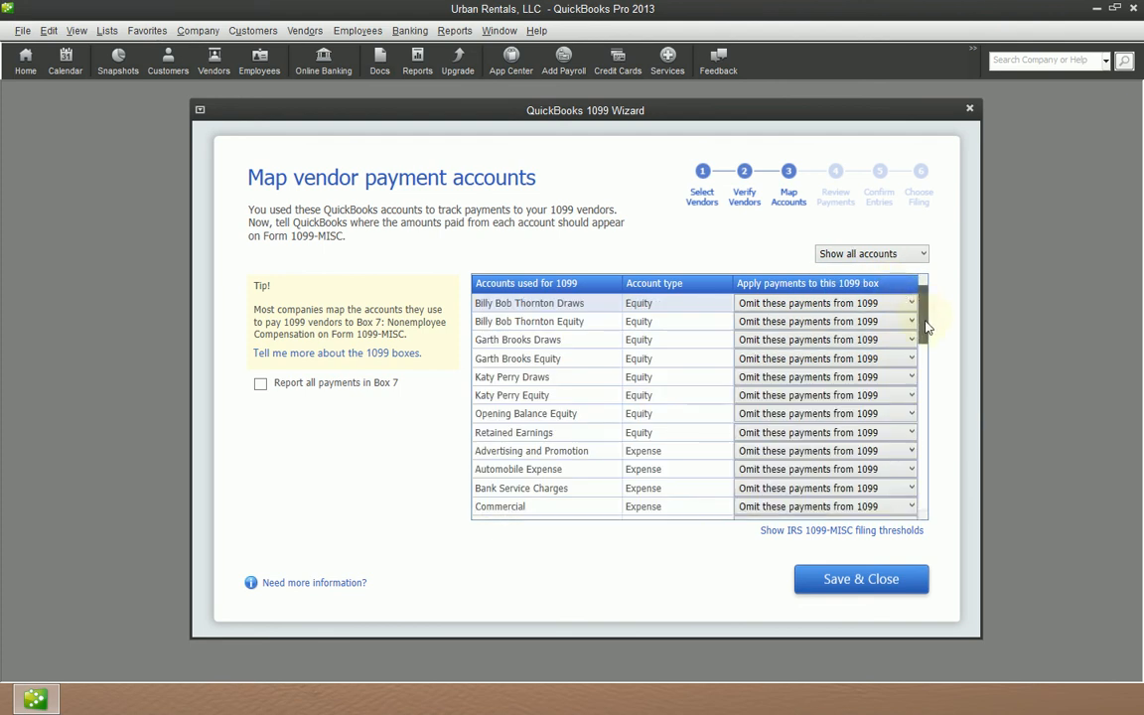
scroll(925, 398, "down", 8)
scroll(926, 397, "up", 8)
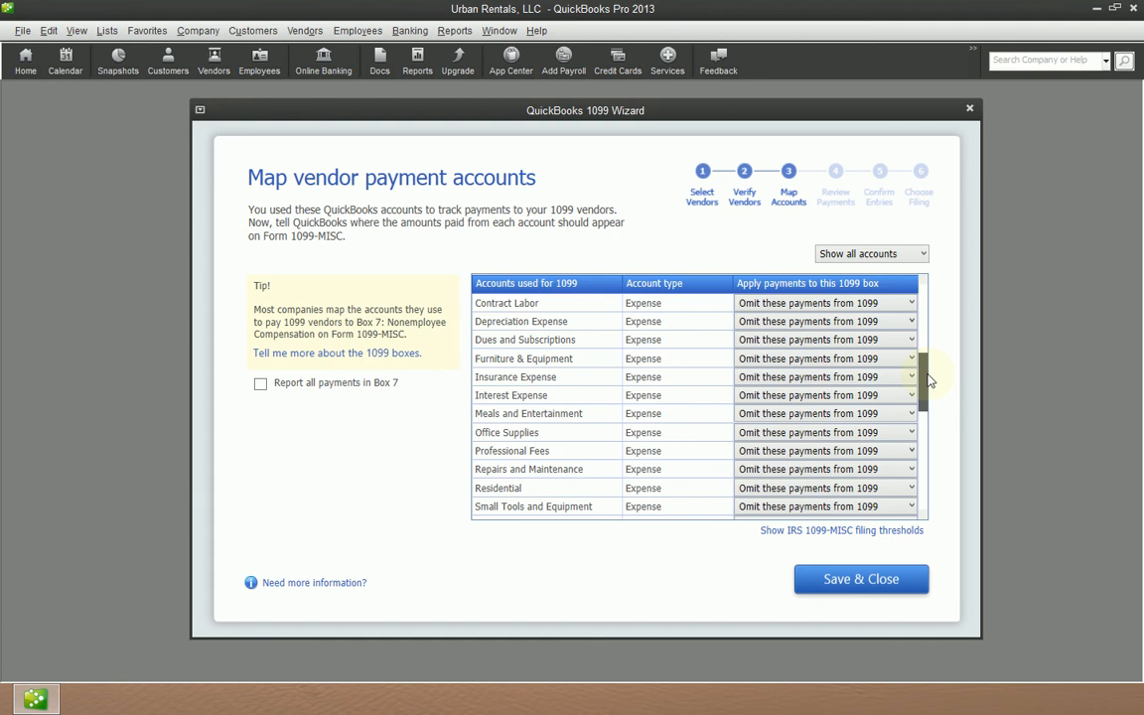
scroll(929, 380, "up", 1)
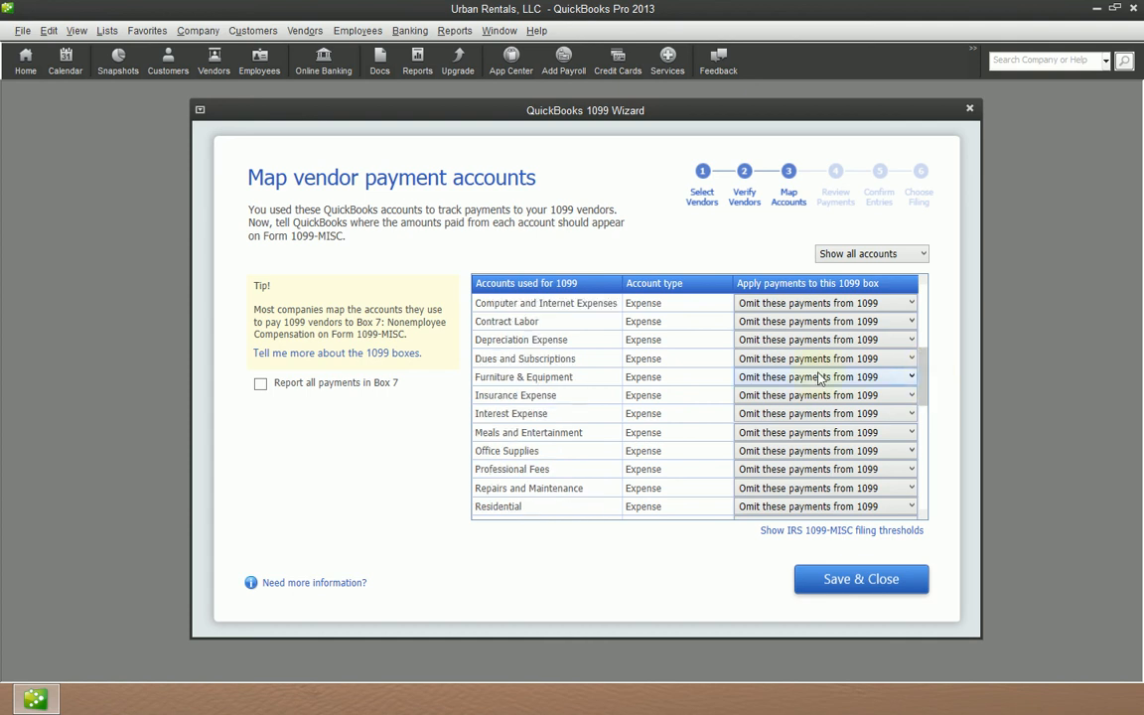
left_click(911, 321)
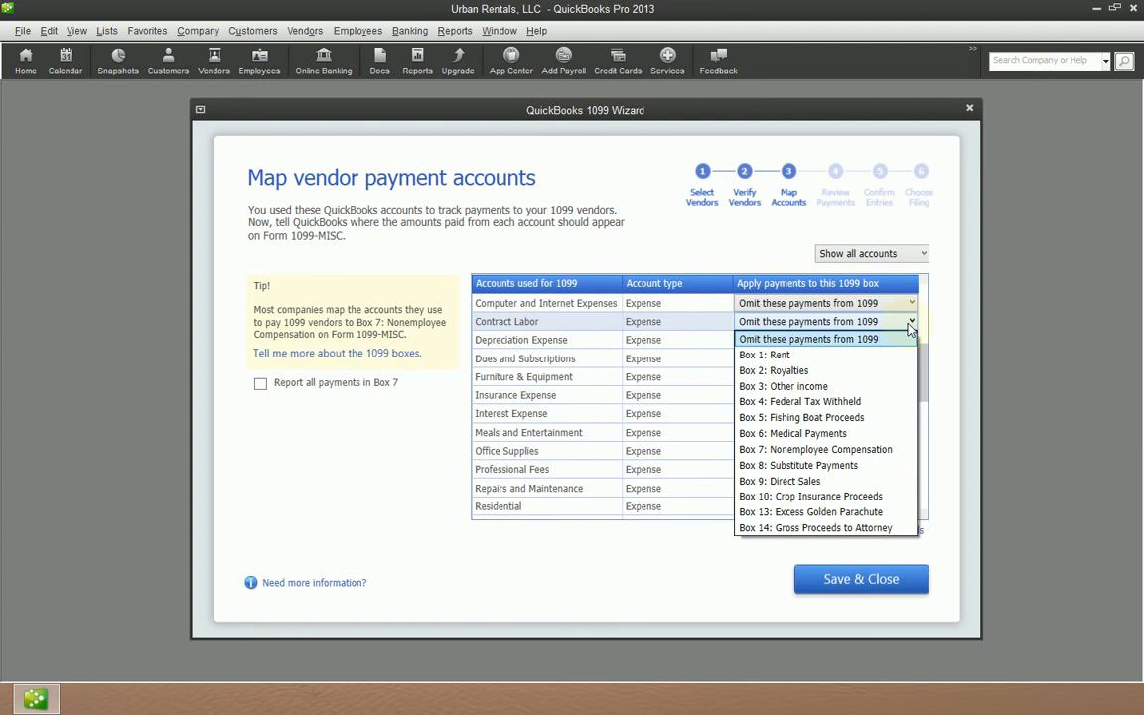
left_click(794, 449)
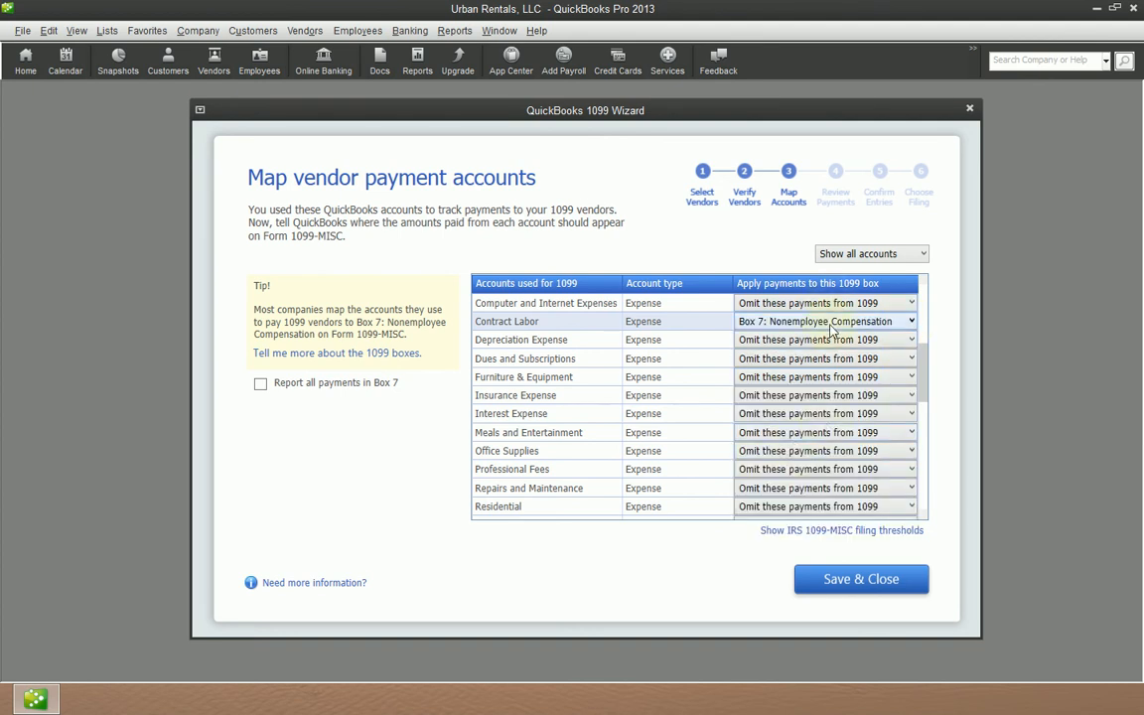
Step: Compare the 1099-only account list with the full list, and reselect Box 7: Nonemployee Compensation for Contract Labor
left_click(872, 253)
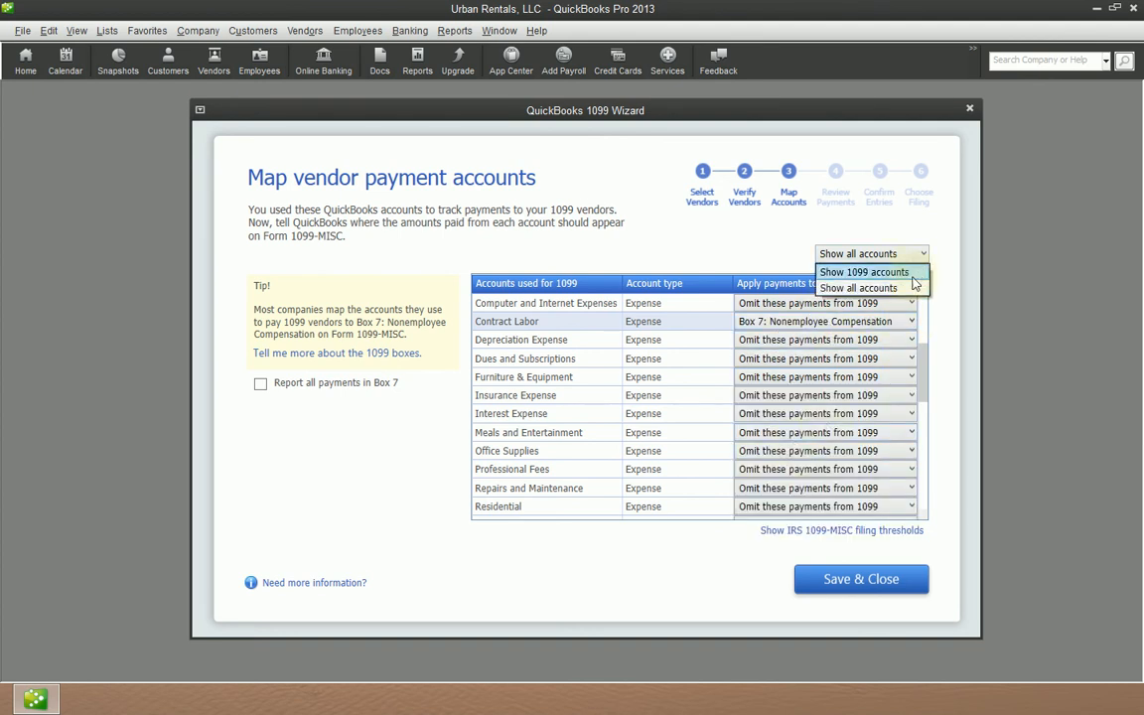
left_click(862, 271)
left_click(915, 254)
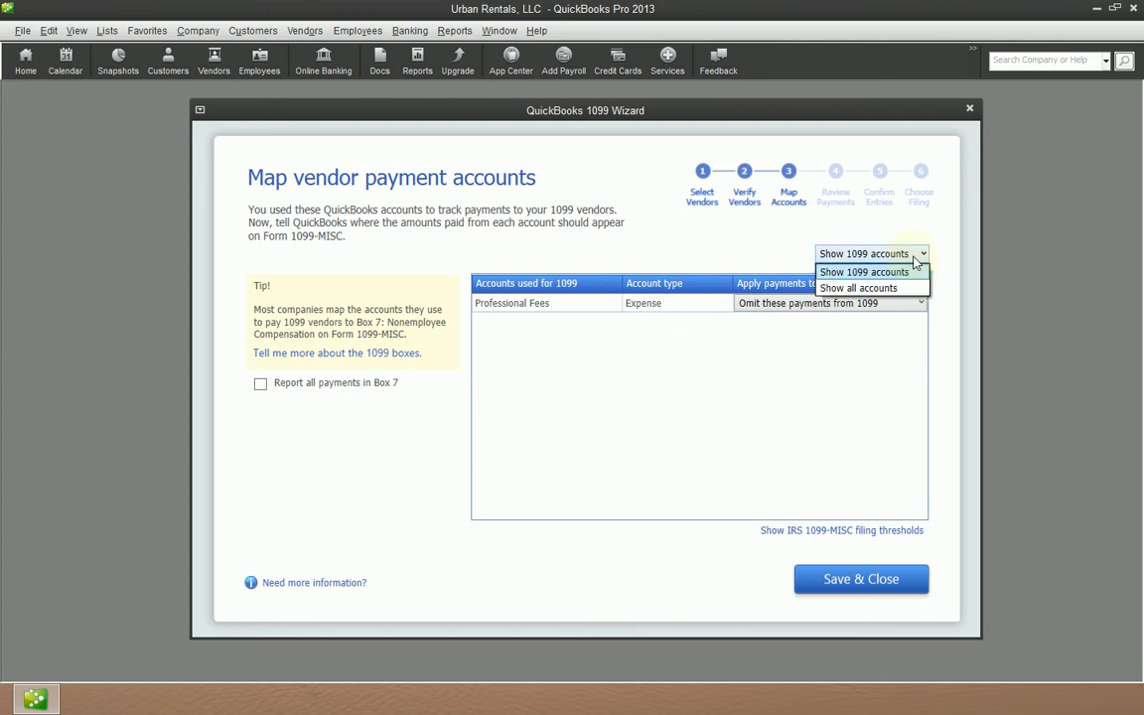
left_click(899, 288)
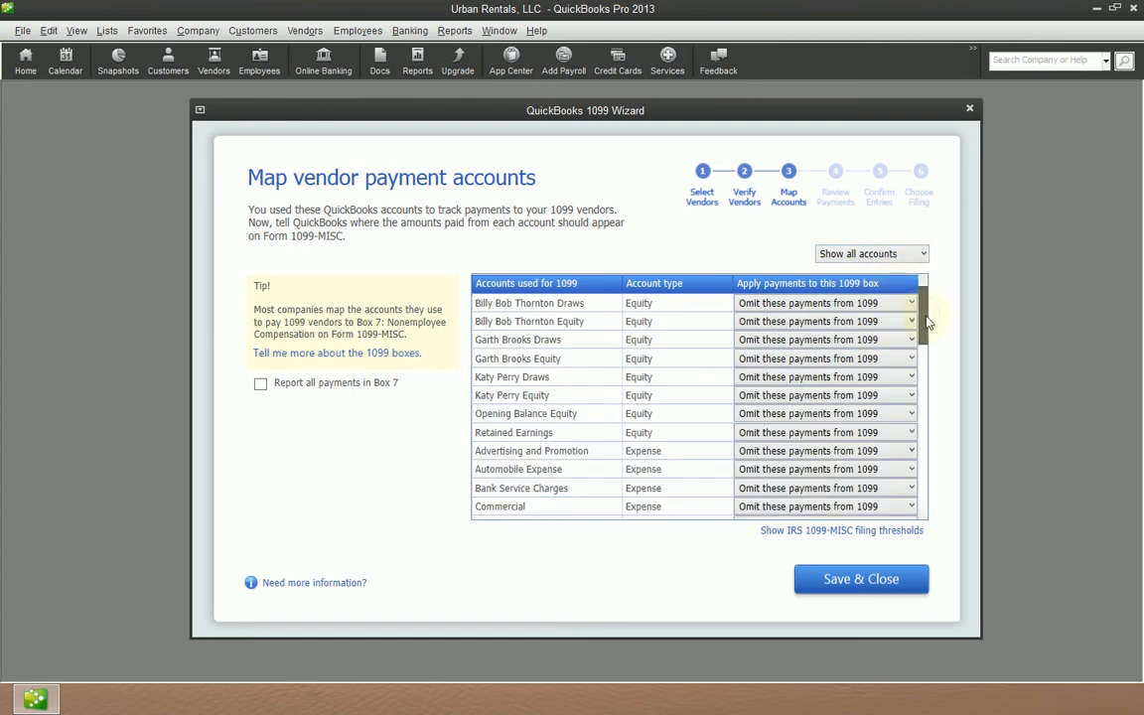
scroll(922, 370, "down", 1)
scroll(922, 369, "down", 3)
scroll(924, 361, "up", 4)
left_click(920, 254)
left_click(894, 288)
scroll(924, 337, "down", 2)
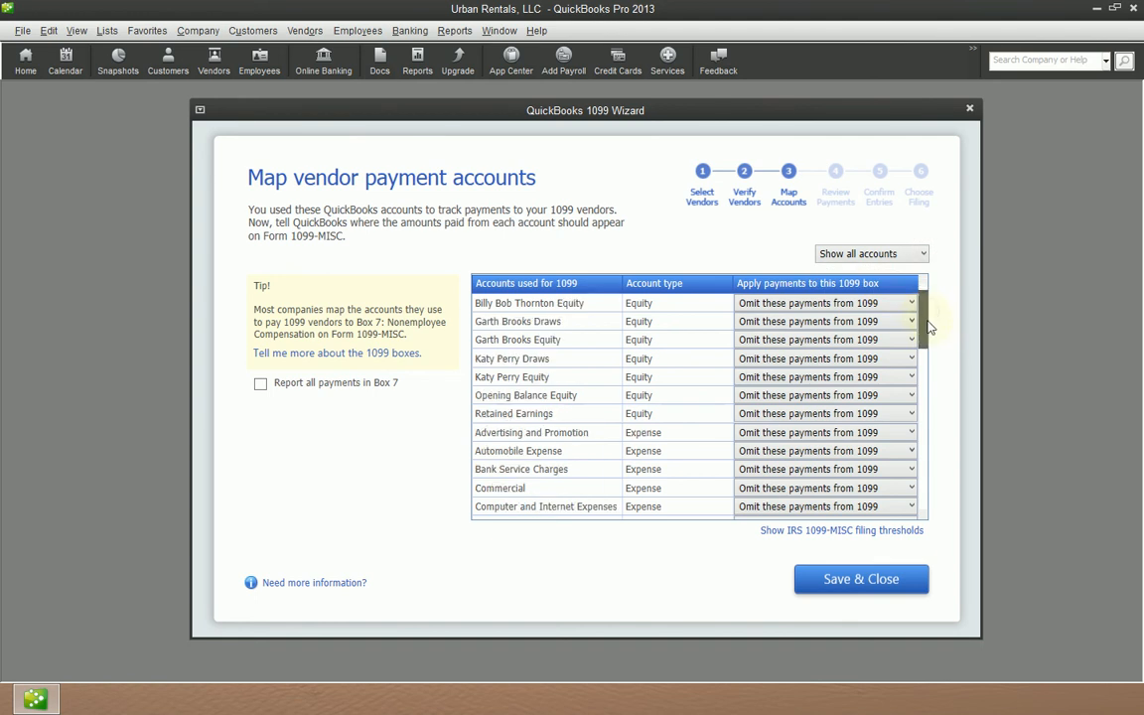
scroll(922, 343, "down", 4)
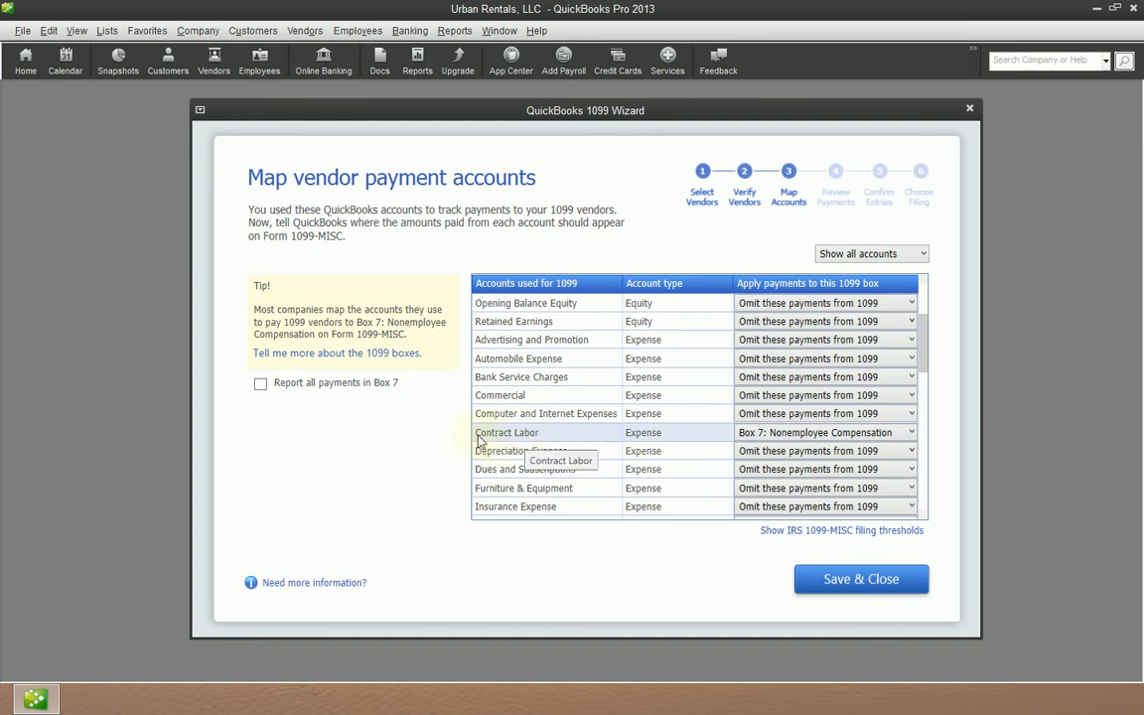
left_click(816, 434)
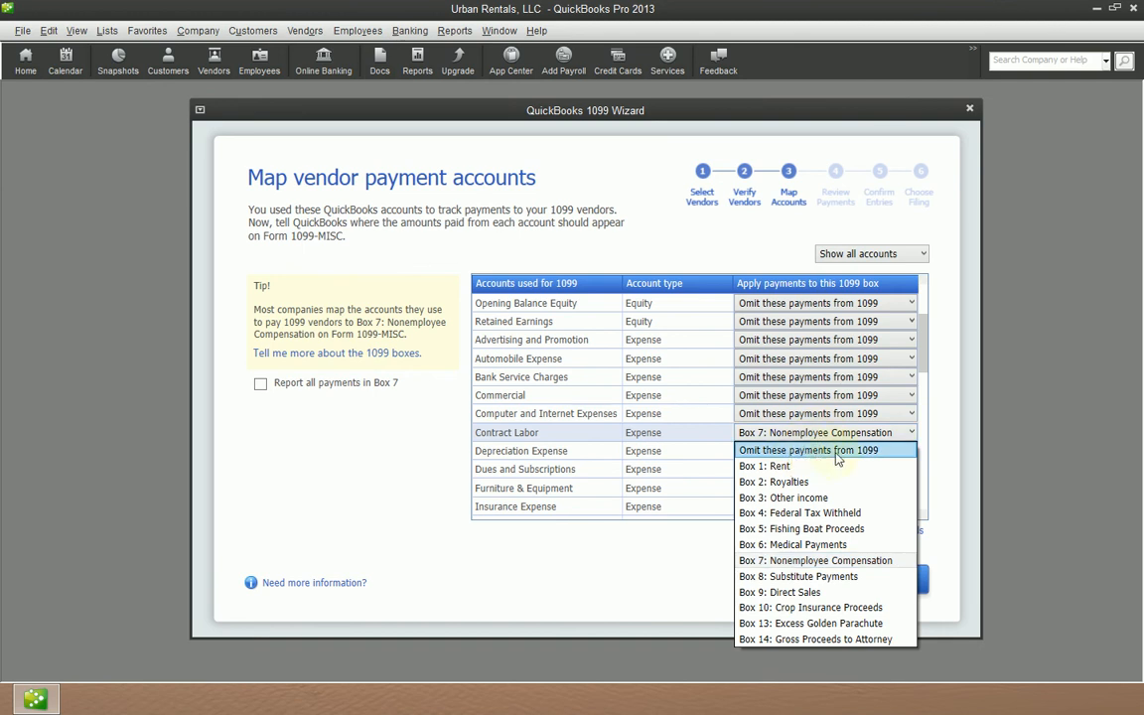
left_click(801, 562)
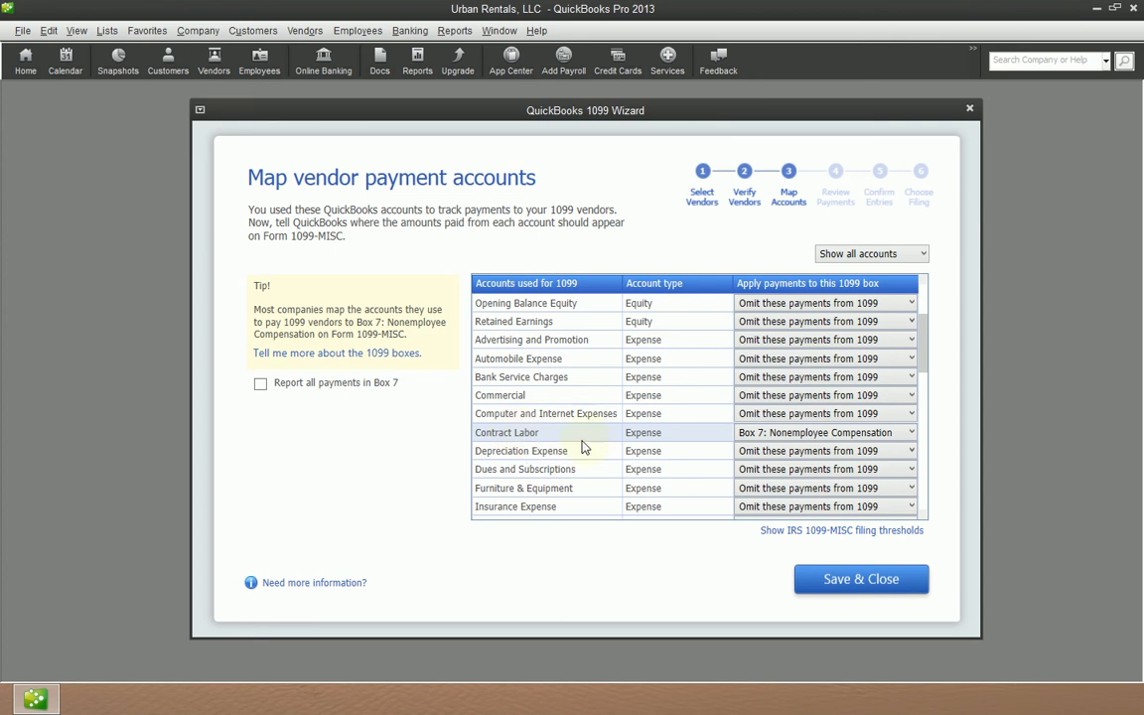
Step: Try the option to report all payments in Box 7, and turn it off again
left_click(262, 387)
left_click(261, 386)
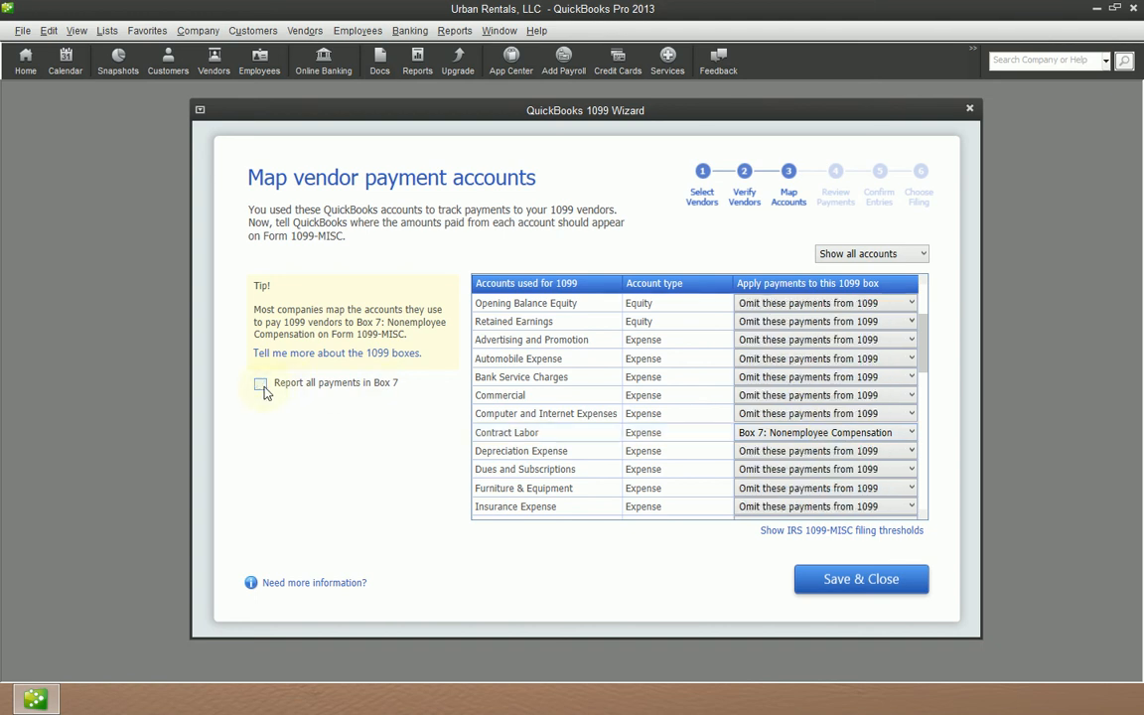
left_click(260, 386)
left_click(260, 386)
left_click(260, 385)
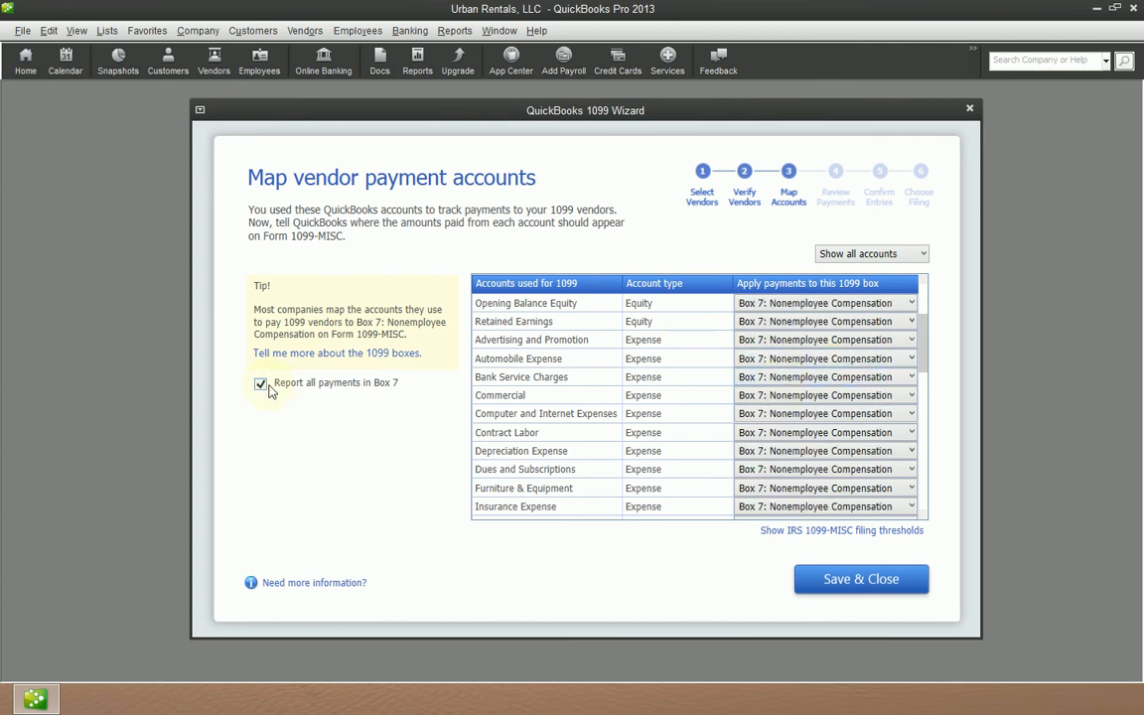
left_click(260, 384)
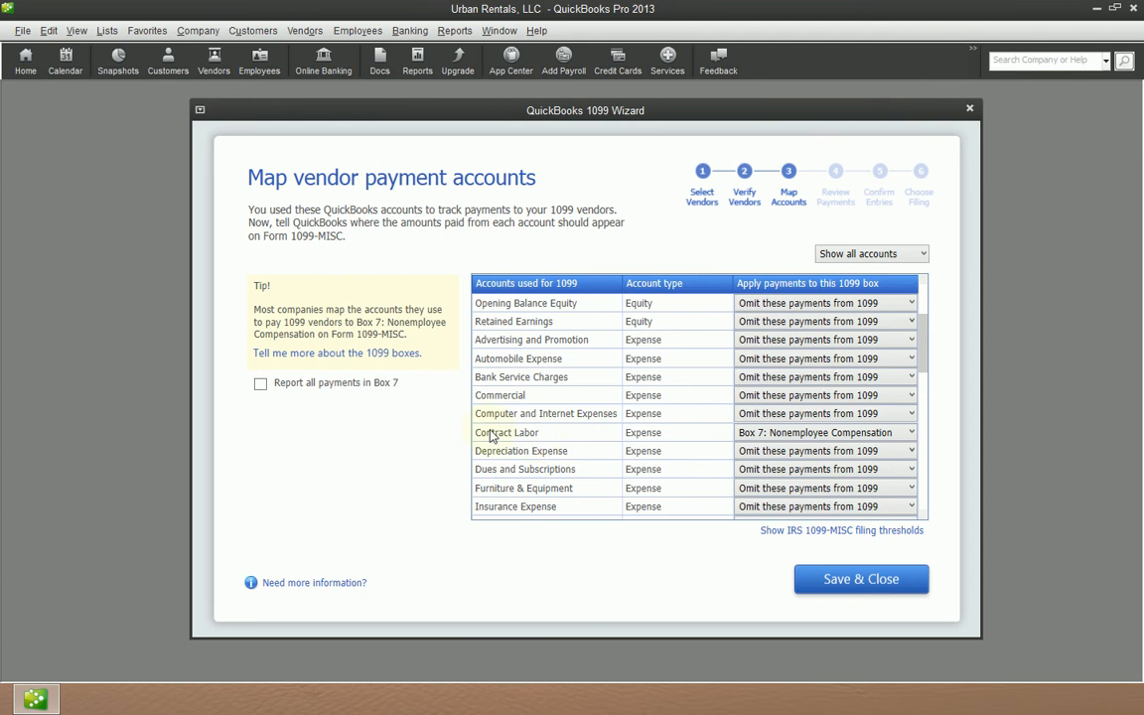
Step: Show only the 1099 accounts in the mapping list and view the box choices for Professional Fees
left_click(496, 434)
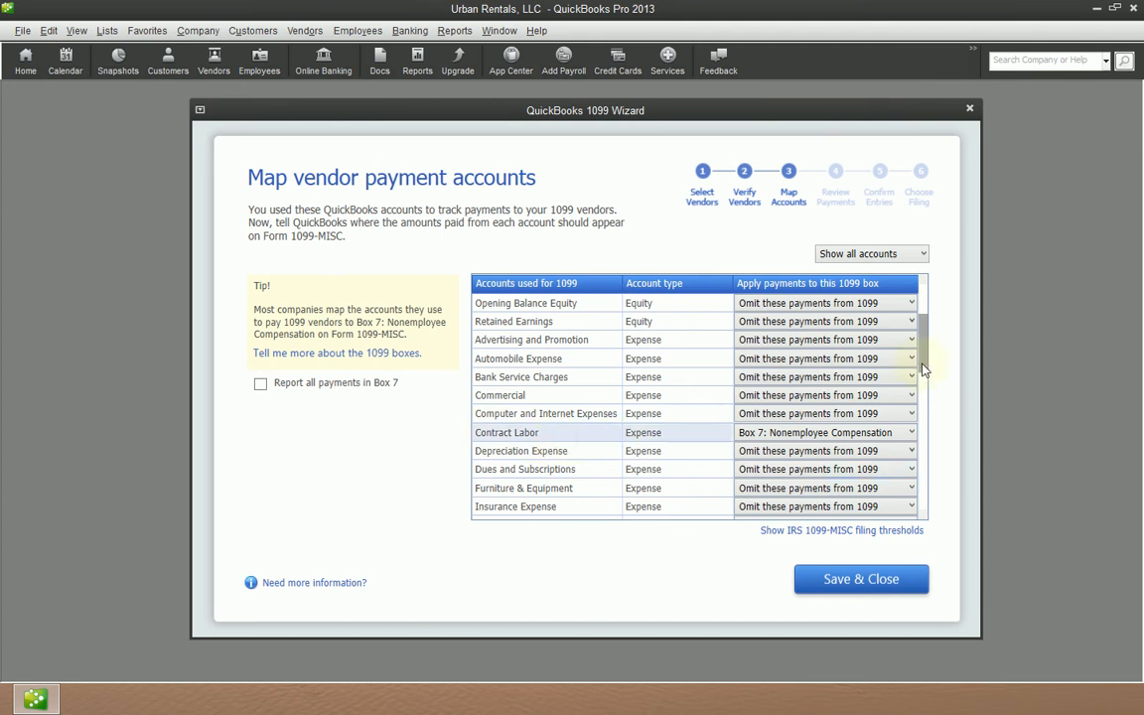
left_click_drag(923, 364, 922, 282)
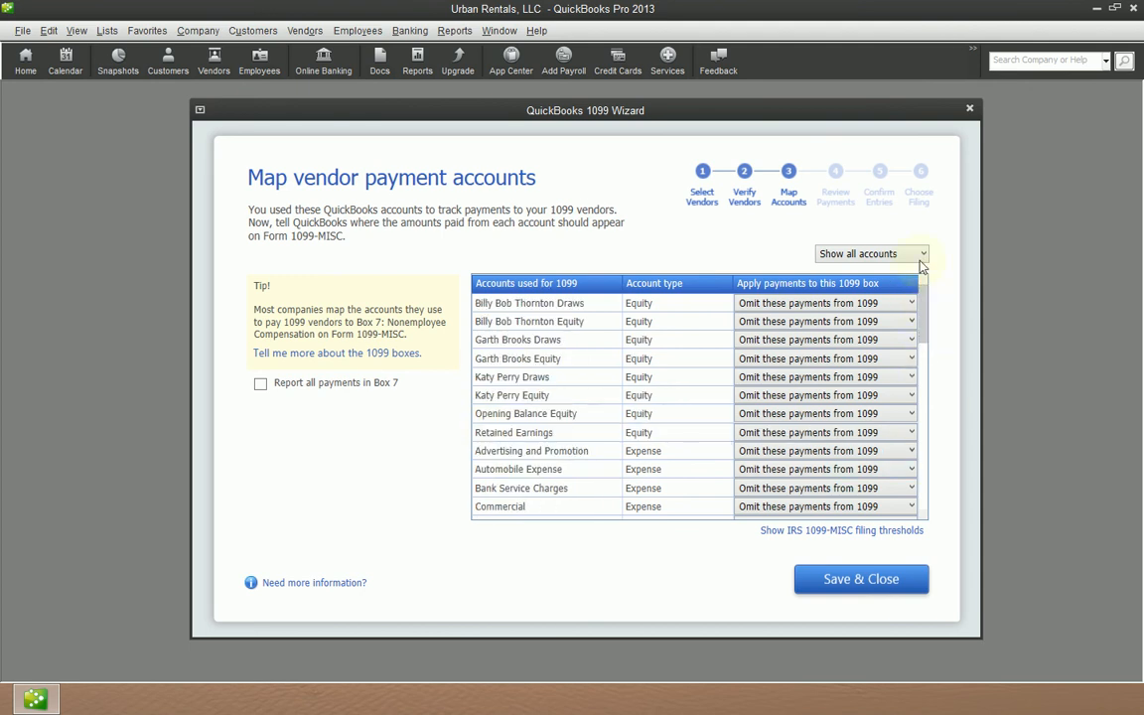
left_click(922, 255)
left_click(856, 268)
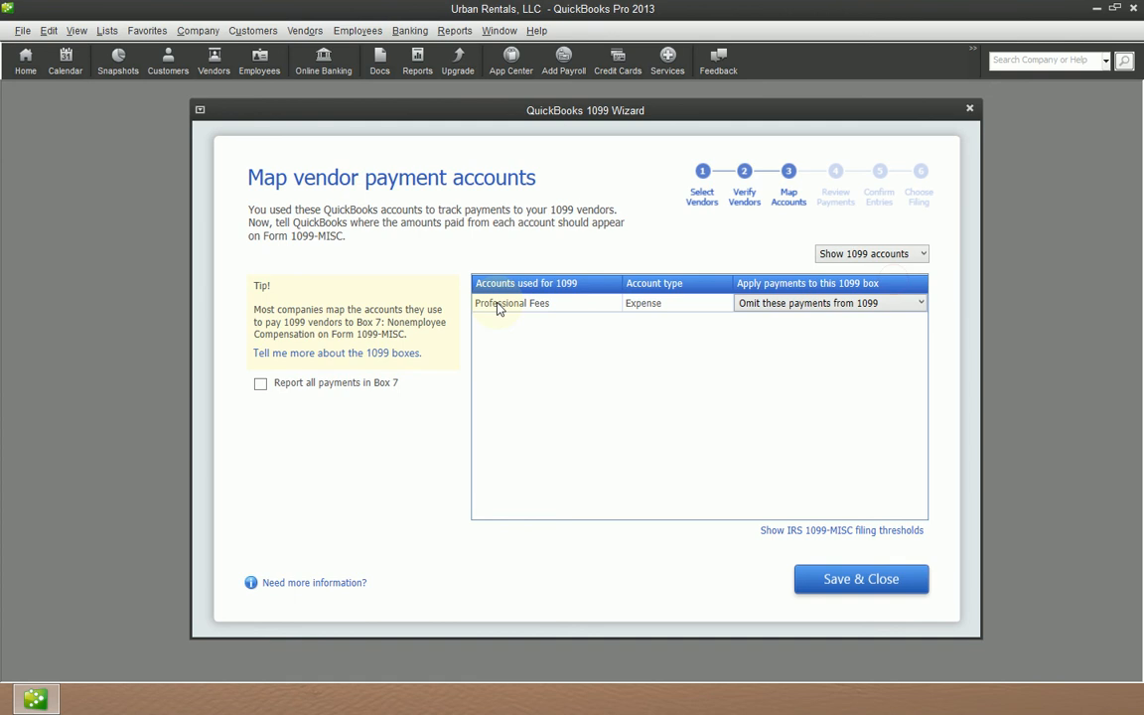
left_click(785, 303)
left_click(817, 316)
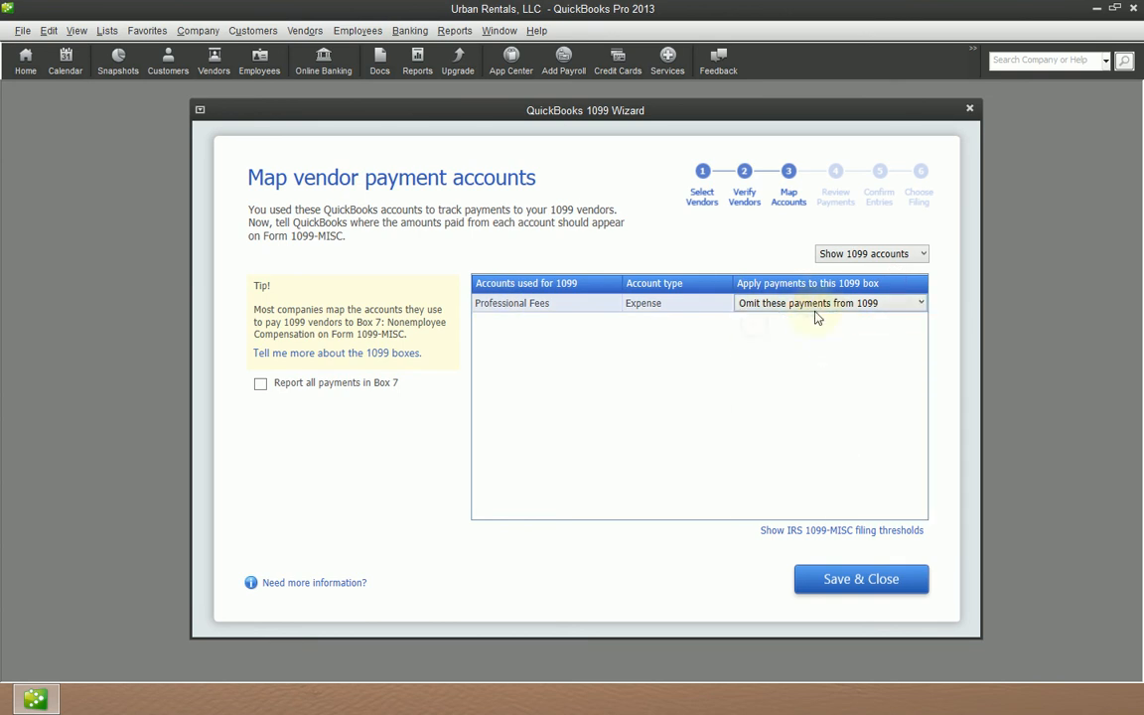
Step: Show all accounts again, keep Contract Labor on Box 7: Nonemployee Compensation, and save and close the account mapping
left_click(923, 254)
left_click(860, 286)
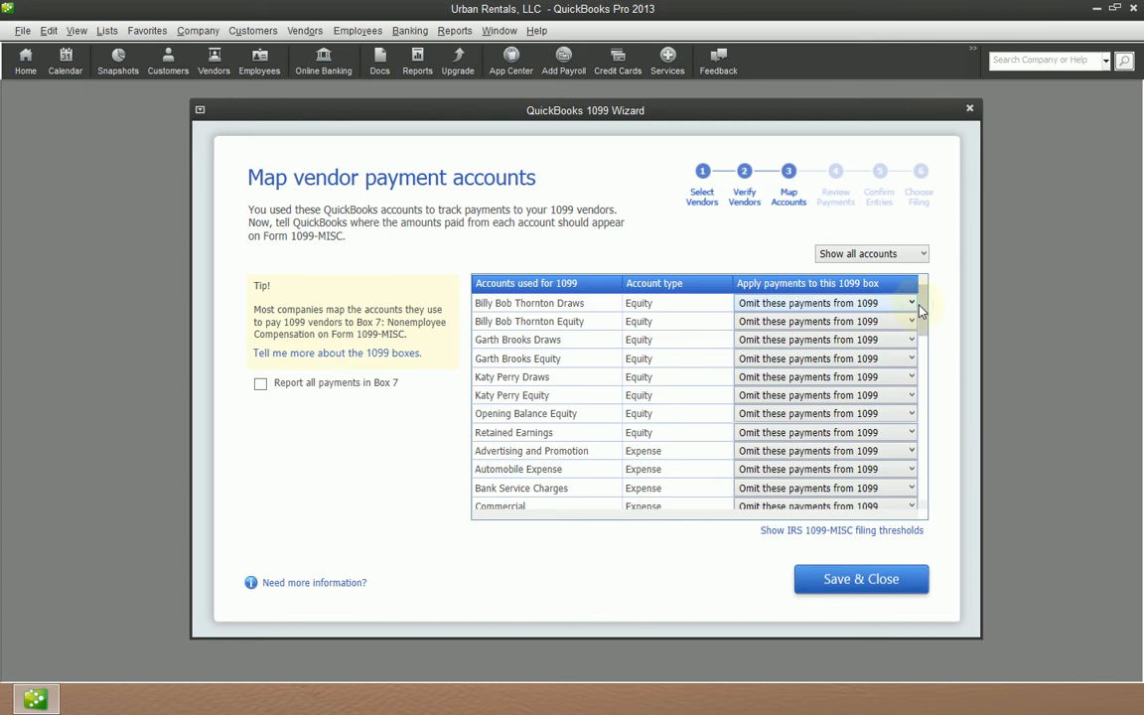
left_click(911, 303)
left_click(927, 333)
mouse_move(925, 338)
left_mouse_down()
mouse_move(924, 389)
mouse_move(924, 343)
left_mouse_up()
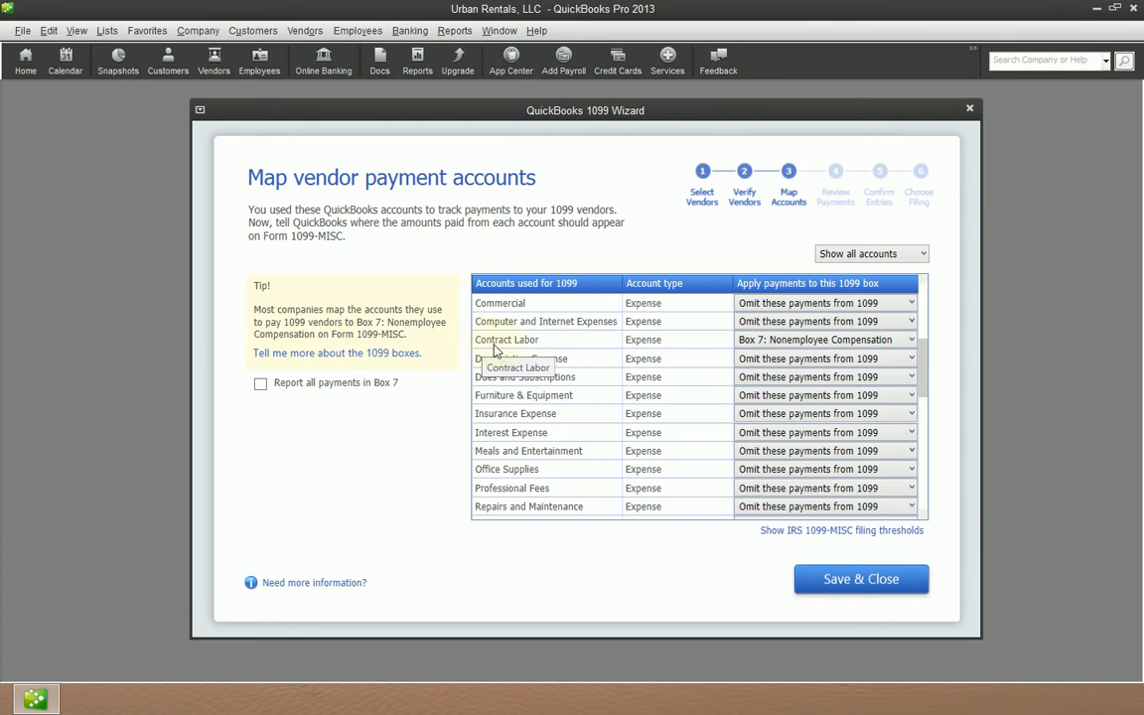
left_click(831, 340)
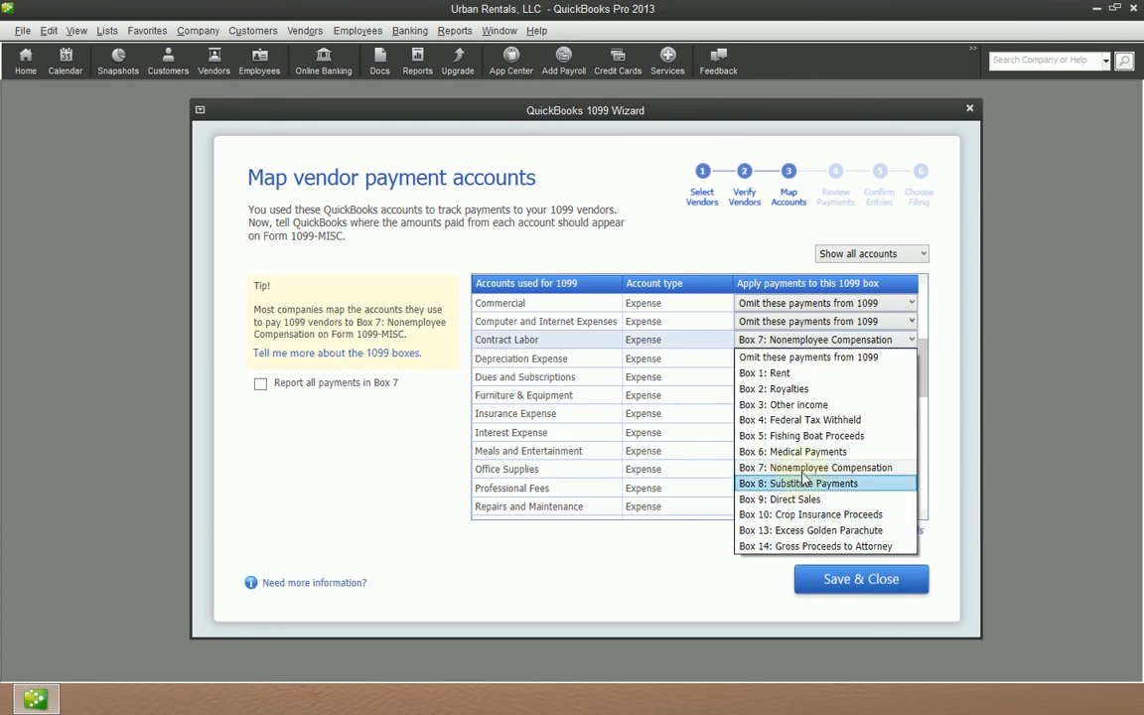
left_click(822, 468)
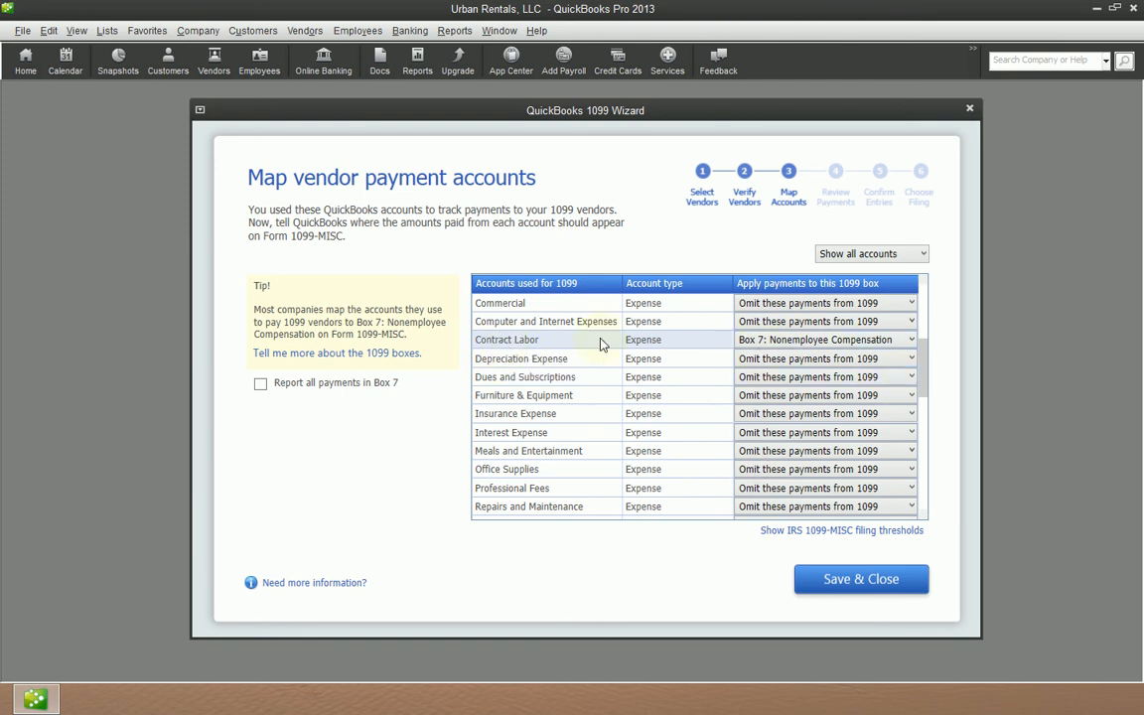
left_click(890, 586)
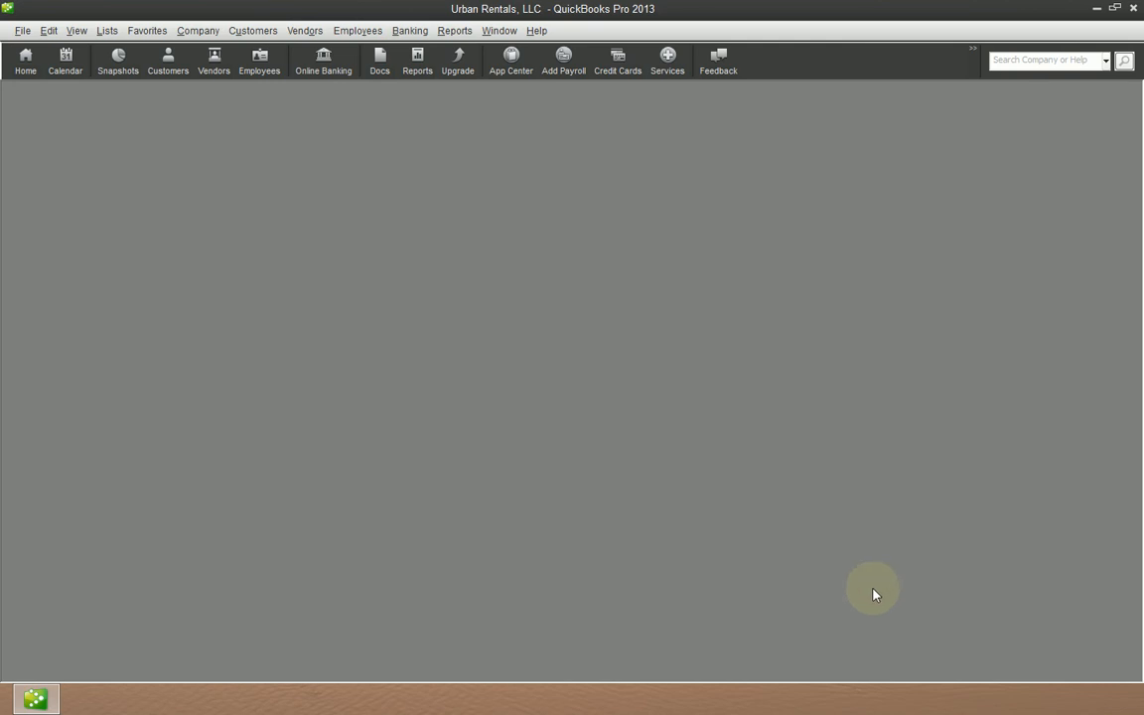
left_click(48, 31)
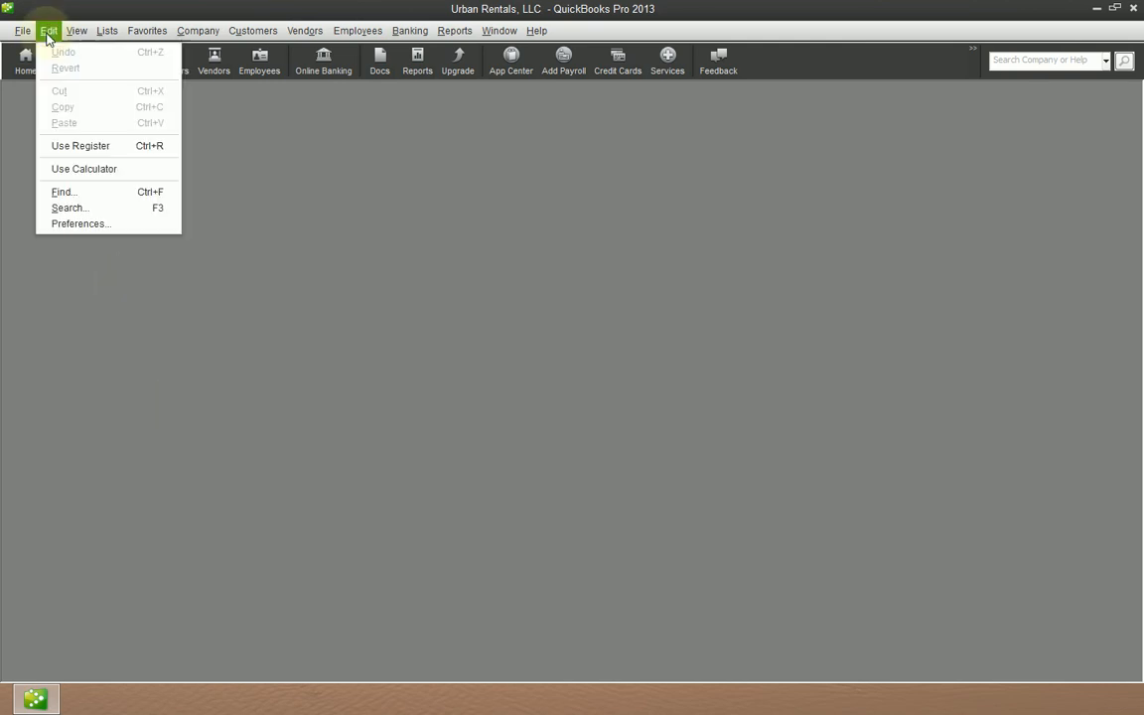
left_click(72, 210)
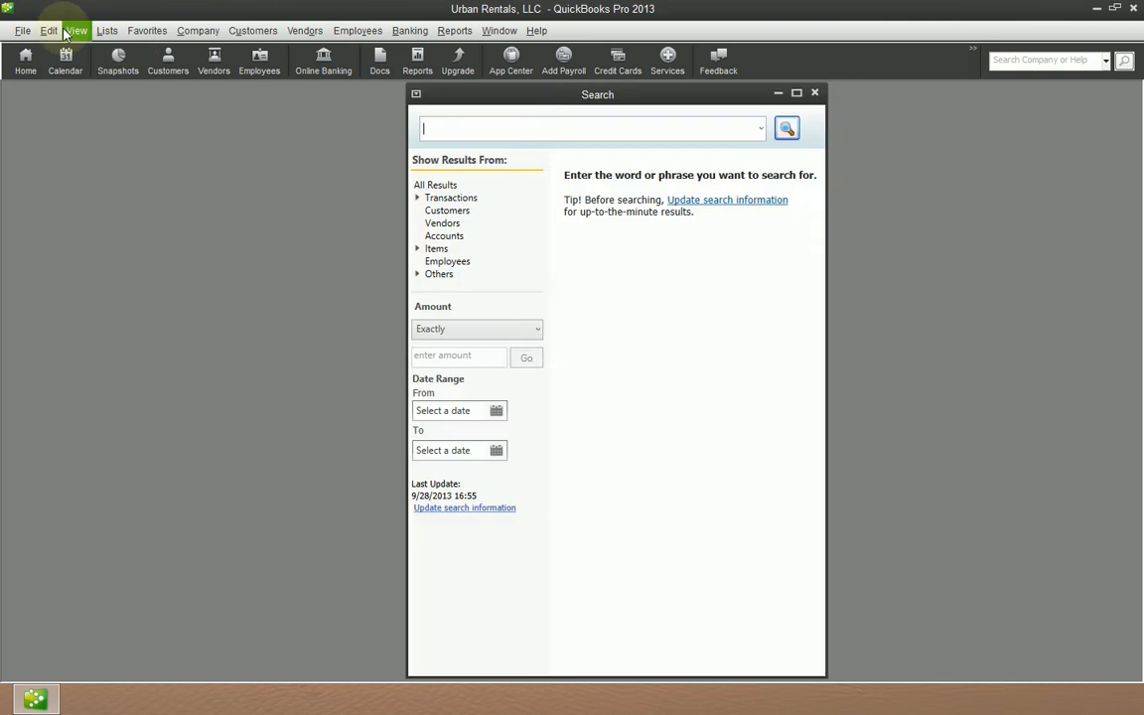
key("Escape")
Step: Review the company preferences for Tax: 1099 and leave them without making changes
left_click(48, 31)
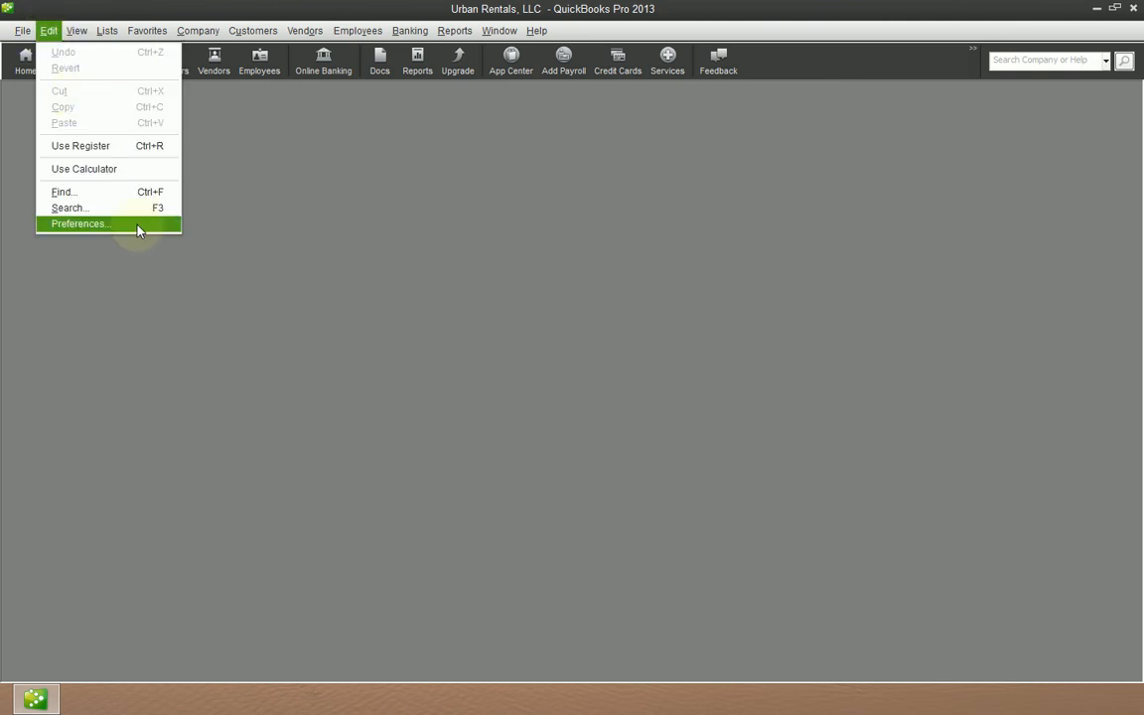
left_click(119, 223)
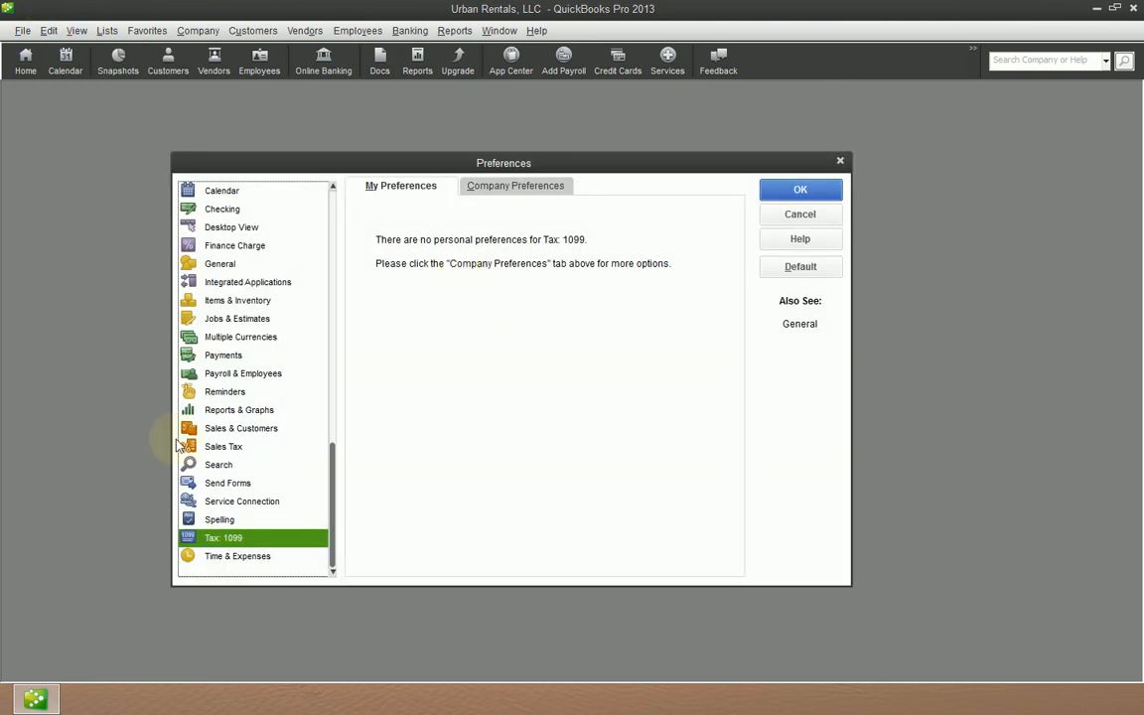
left_click(546, 185)
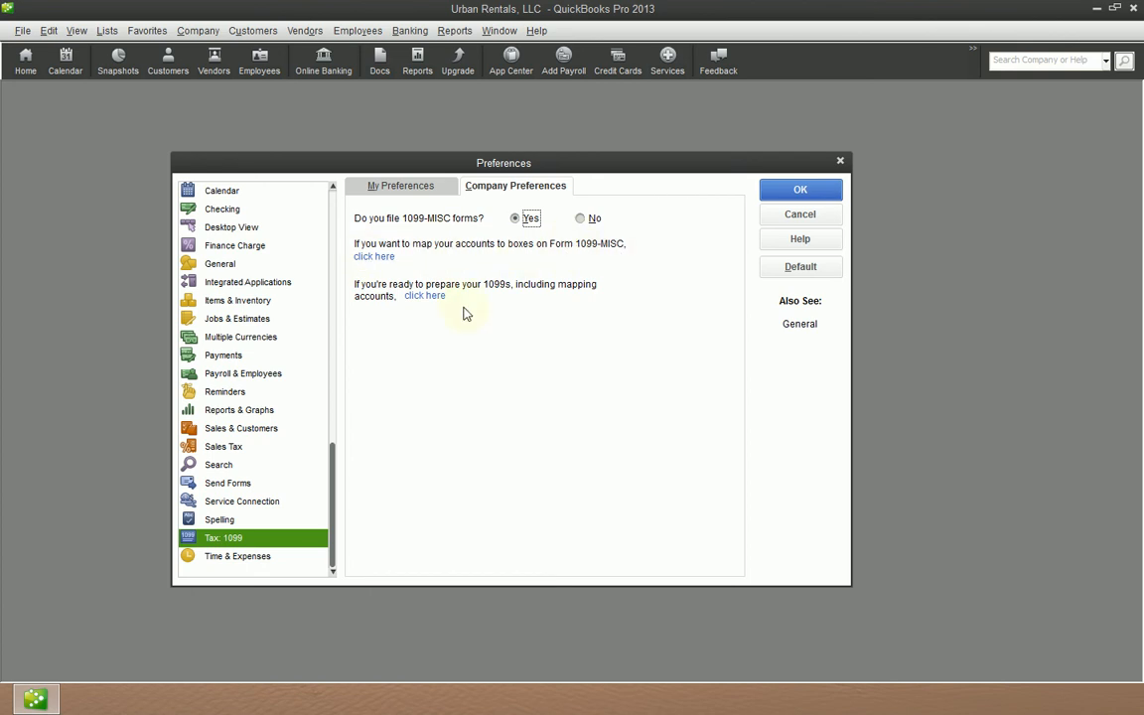
left_click(801, 215)
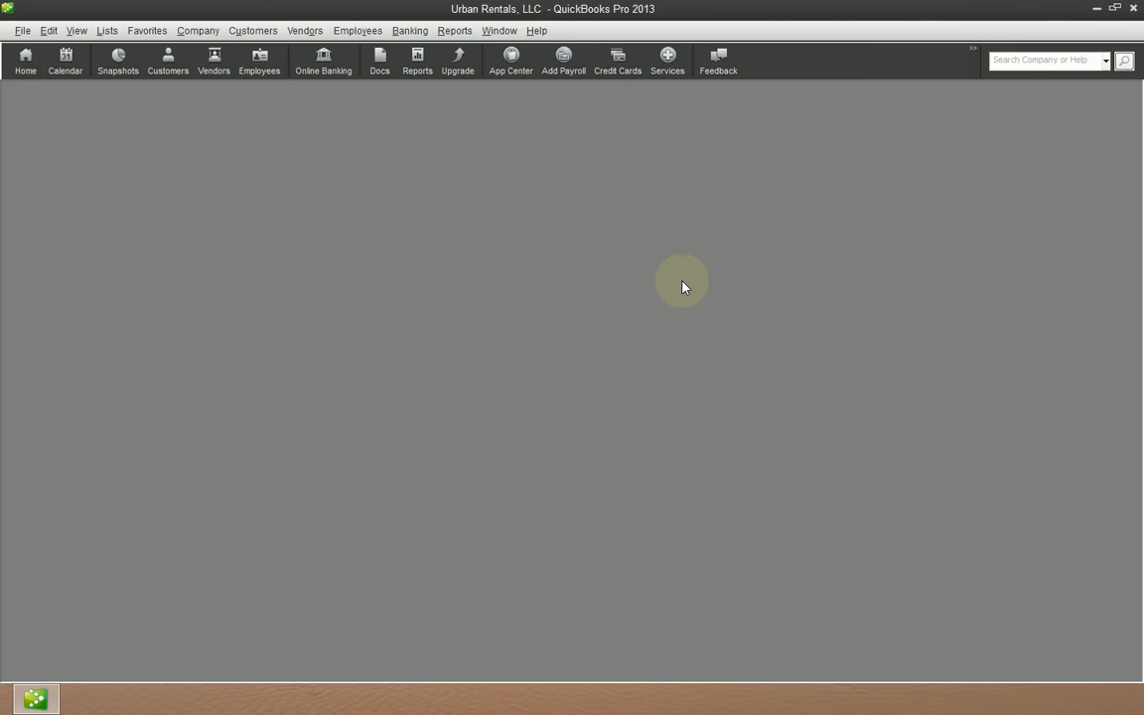
Step: Start a new check from US Bank Checking, enter the payee's name, and add the payee as a Vendor
key("ctrl+w")
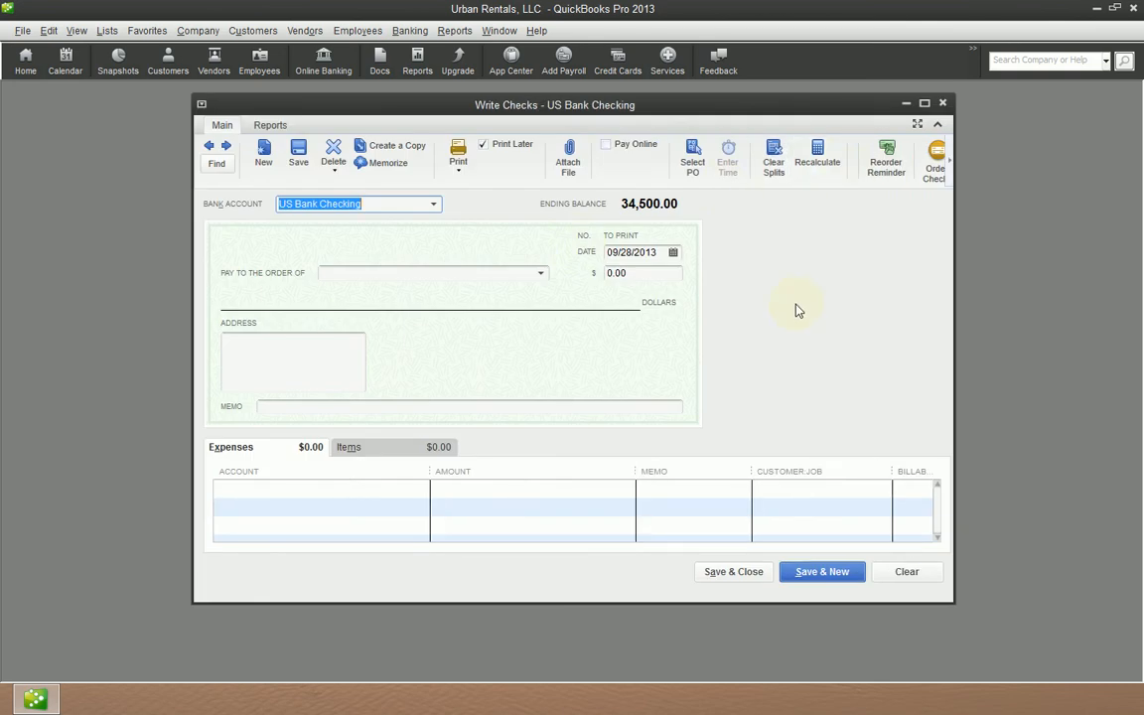
key("Tab")
key("Tab")
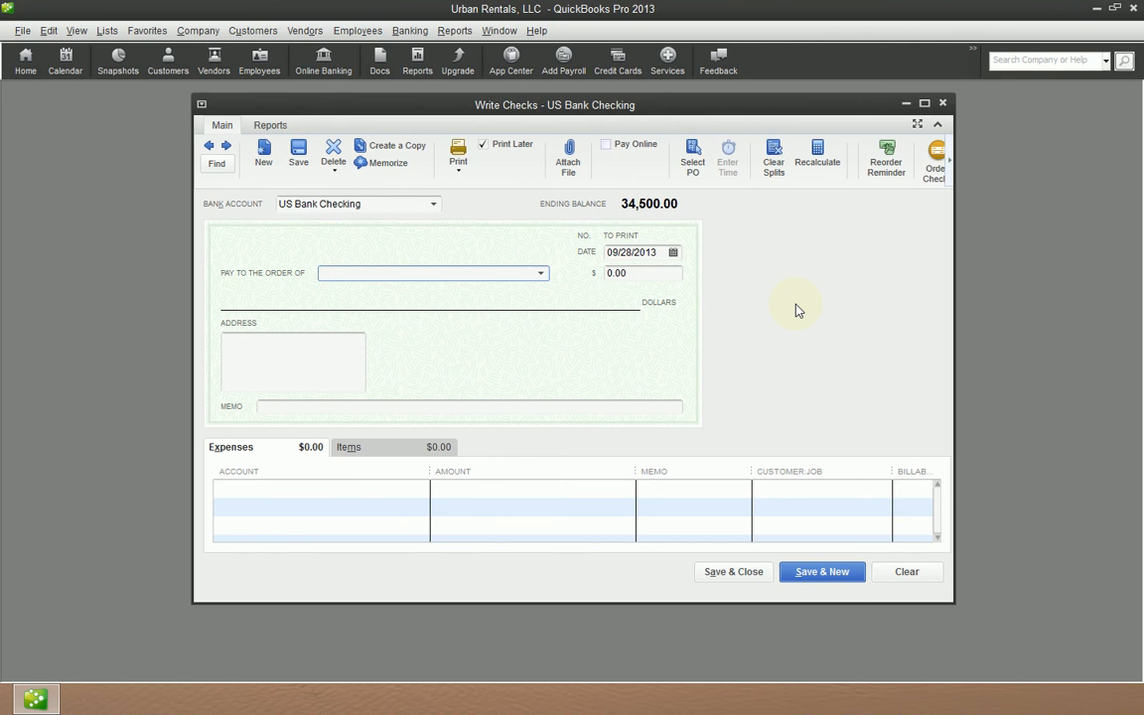
type("Barry Sanders")
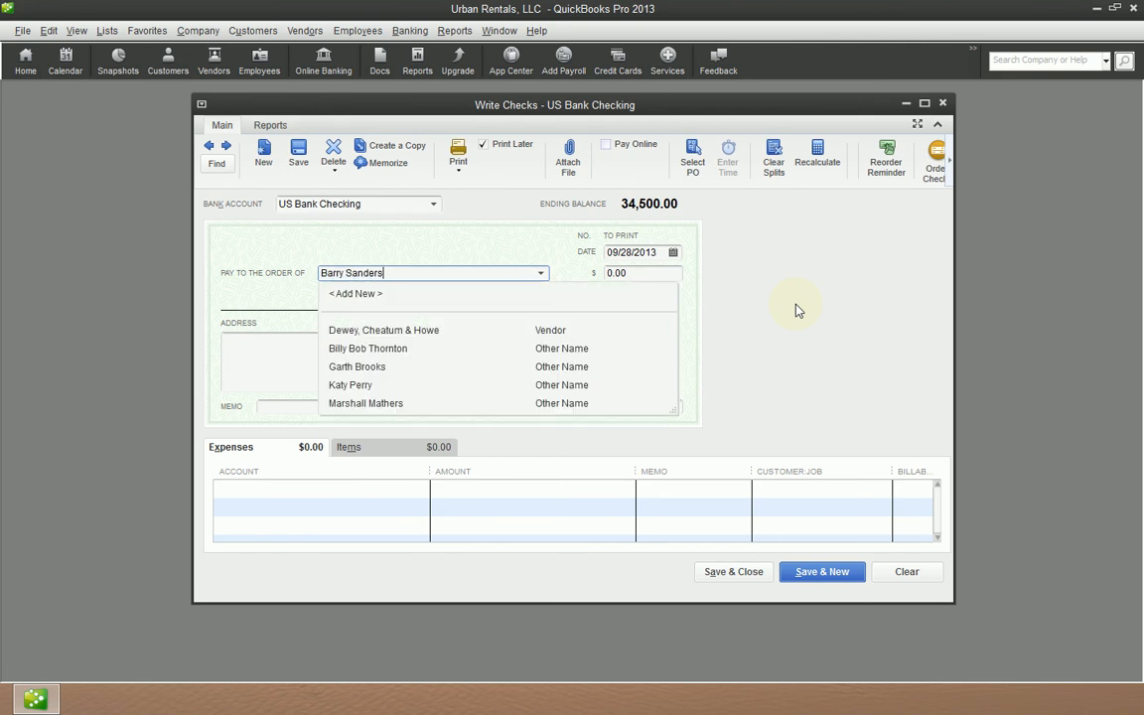
key("Tab")
key("Escape")
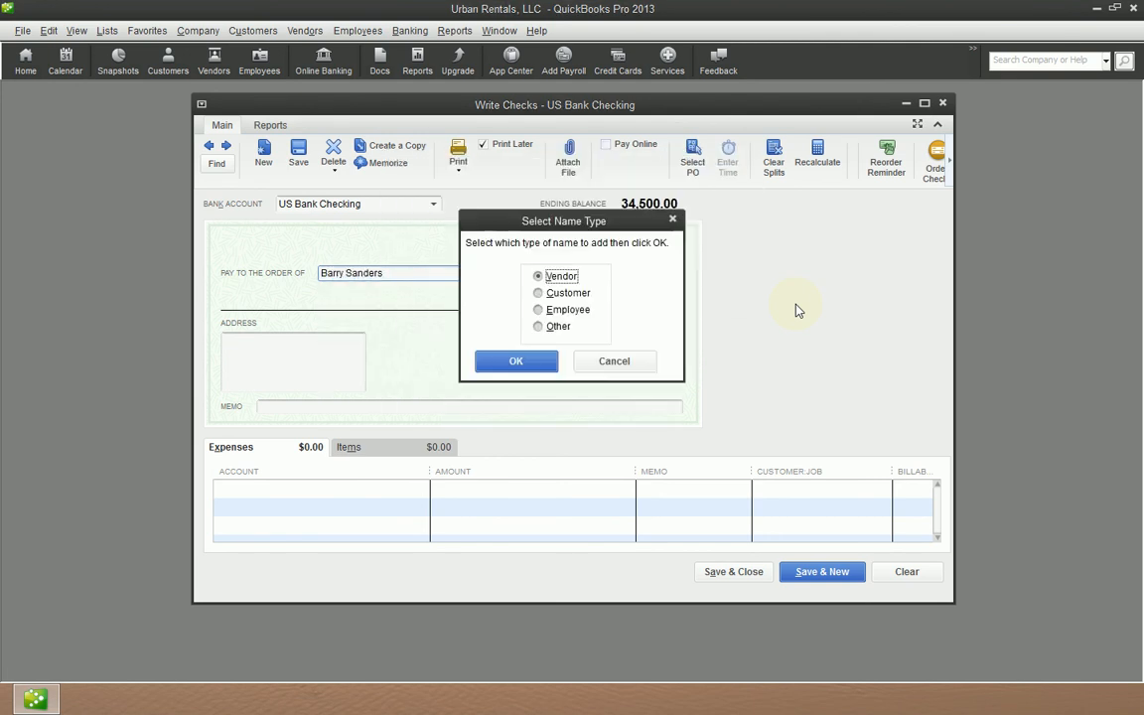
key("Down")
key("Up")
key("Return")
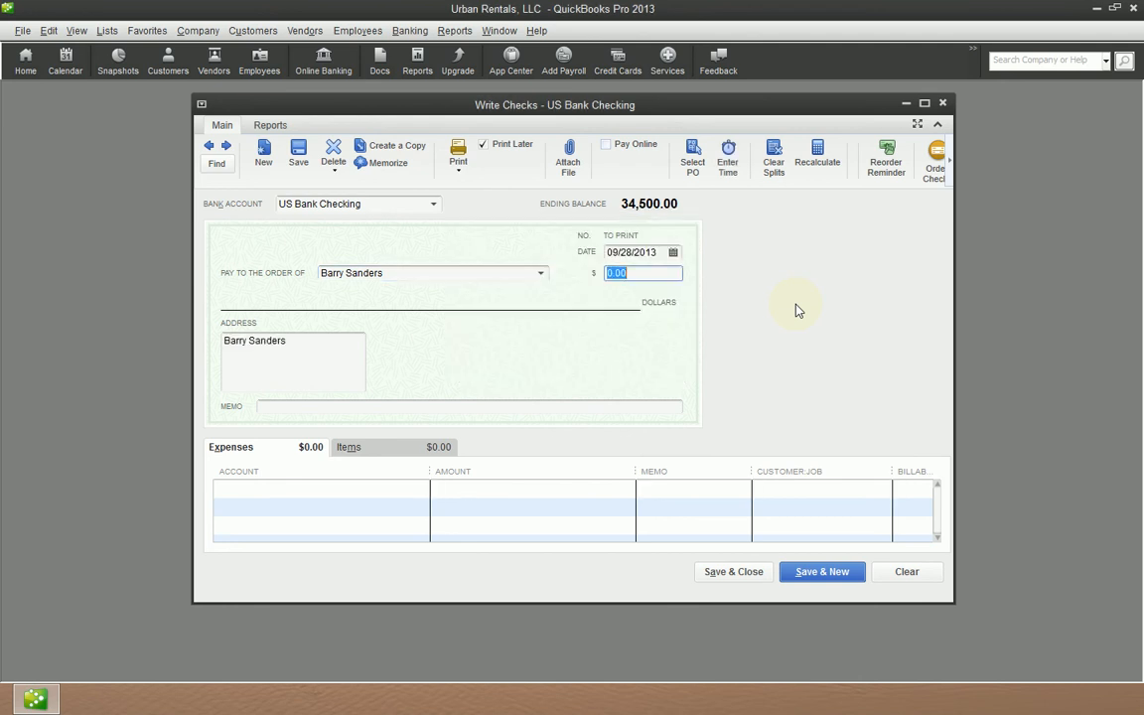
Step: Set the check amount to 550 and assign the expense line to the Contract Labor account
type("550")
key("Tab")
type("Con")
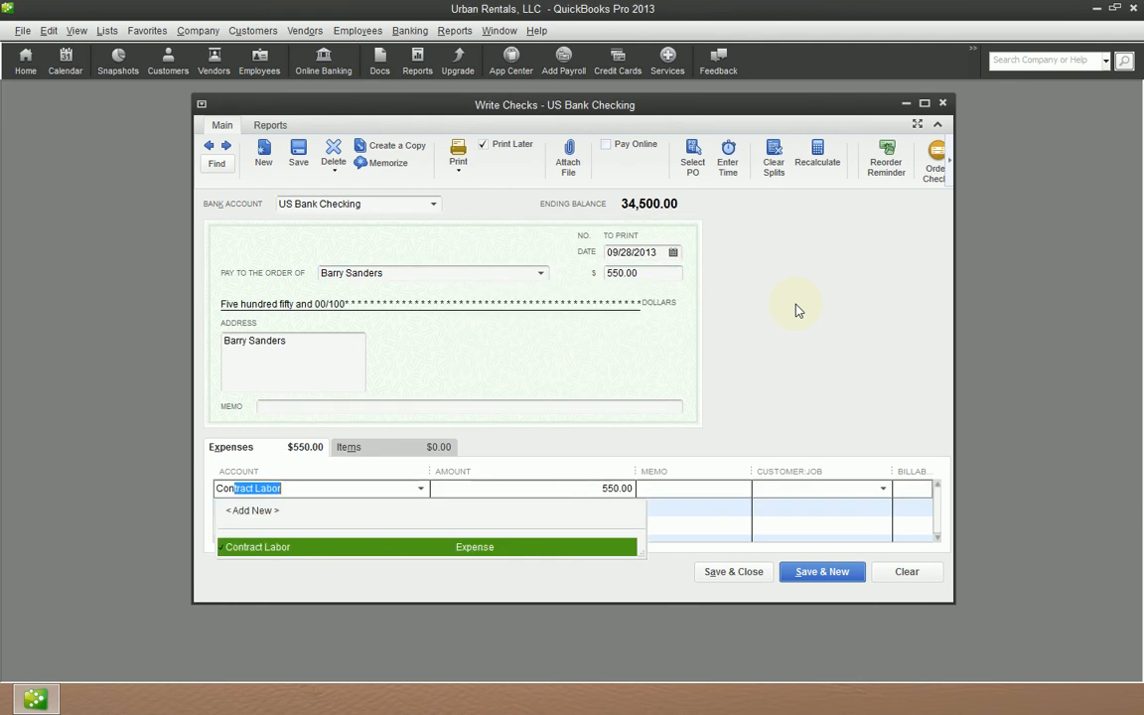
key("Tab")
key("Tab")
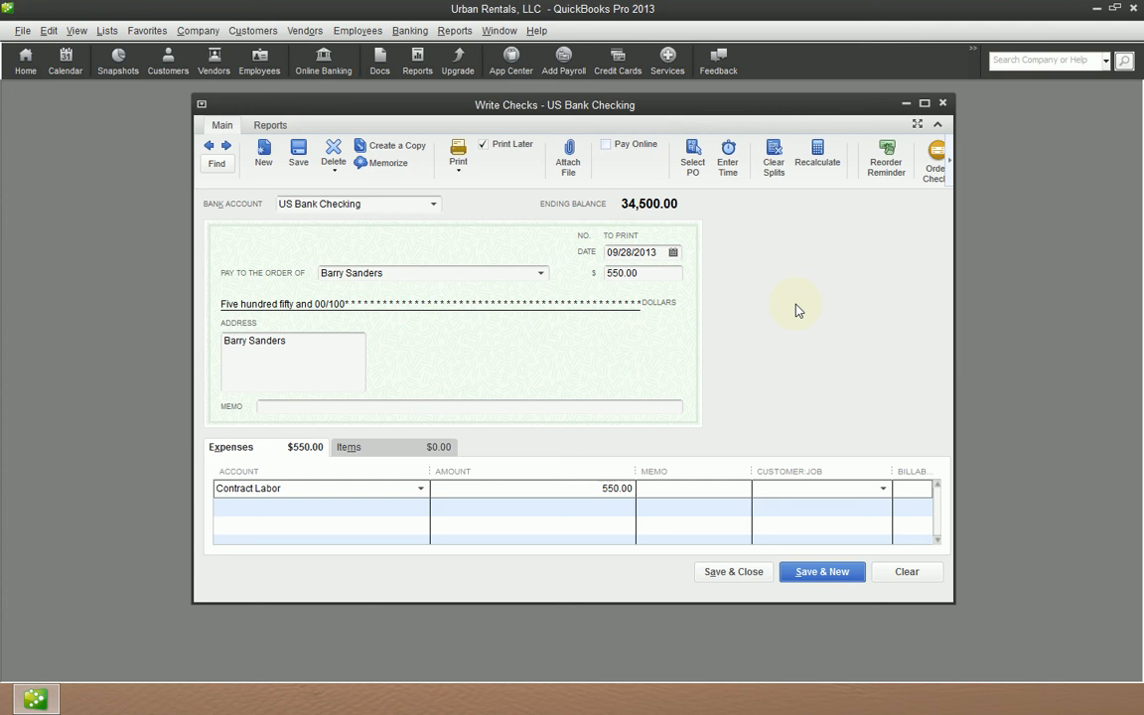
Step: Enter the expense line memo "Painting Unit #2" followed by the property's street address, and maximize the check window
type("Painting")
key("BackSpace")
key("BackSpace")
key("BackSpace")
type("ing Unit #2 333")
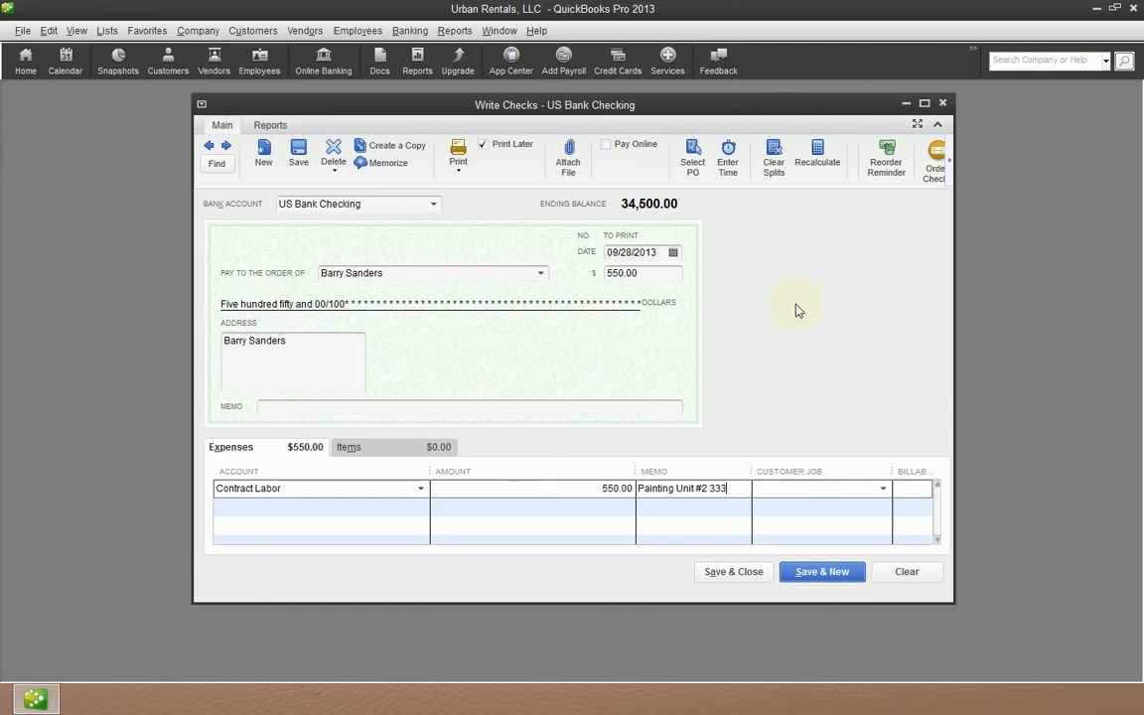
type(" Hilcres")
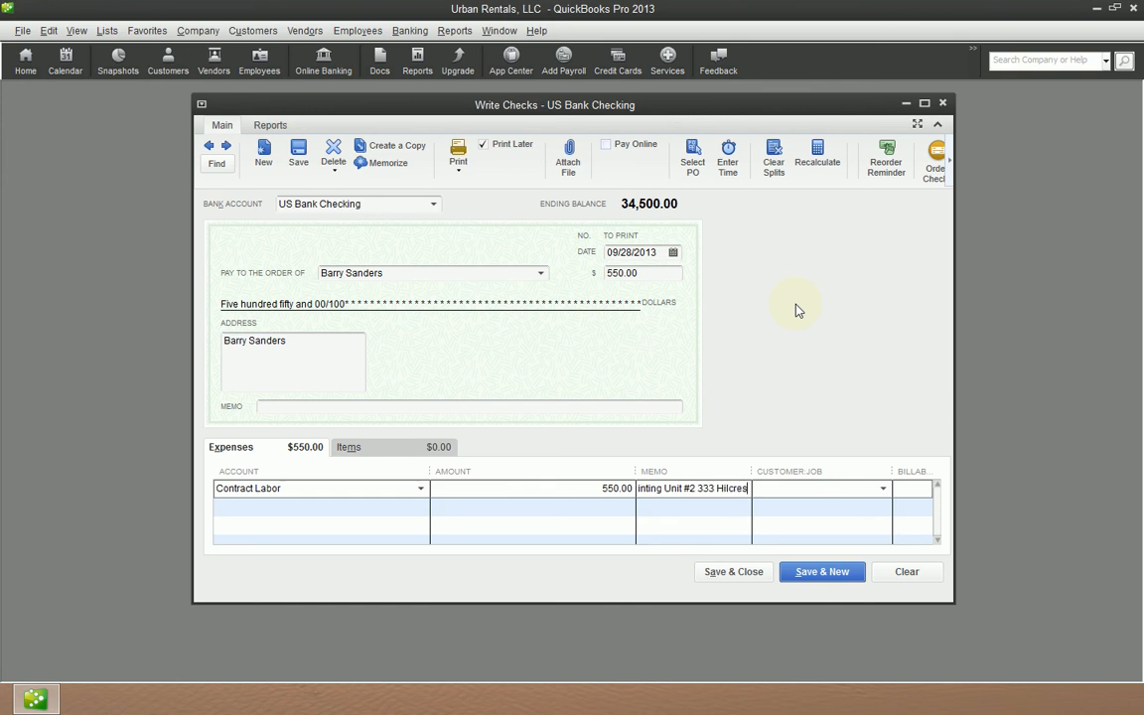
type("t.")
left_click(924, 103)
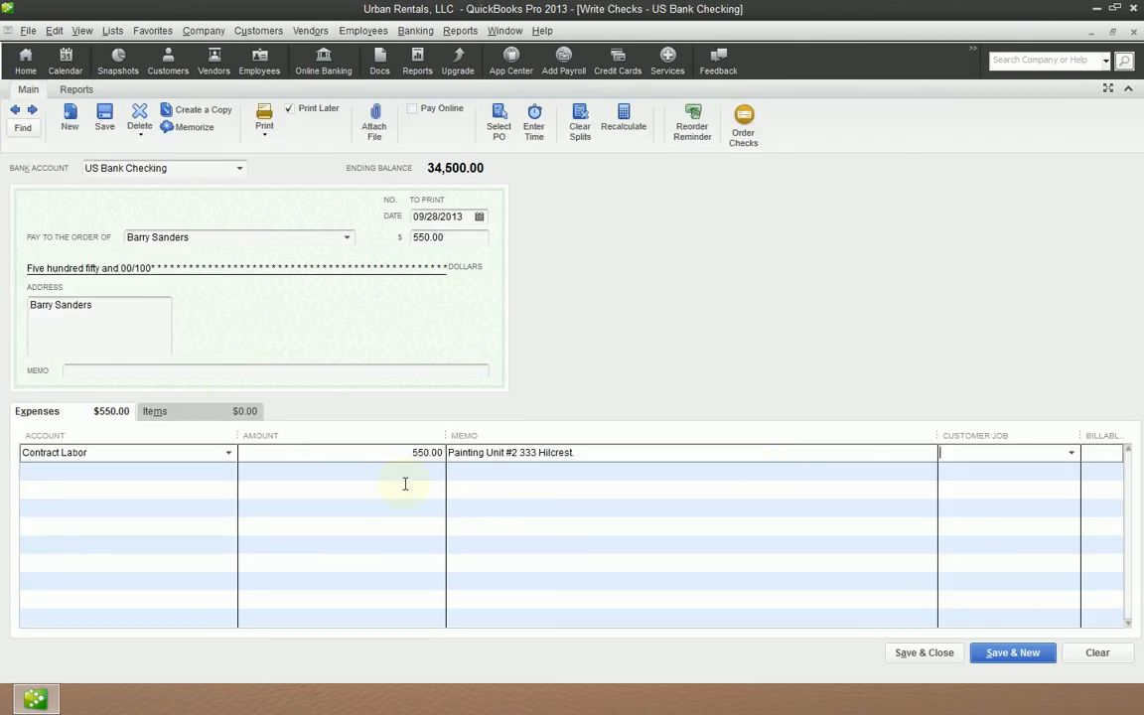
Step: Save the current check, start another from US Bank Checking, enter the new payee's name, and add the payee as a Vendor
key("alt+n")
key("Tab")
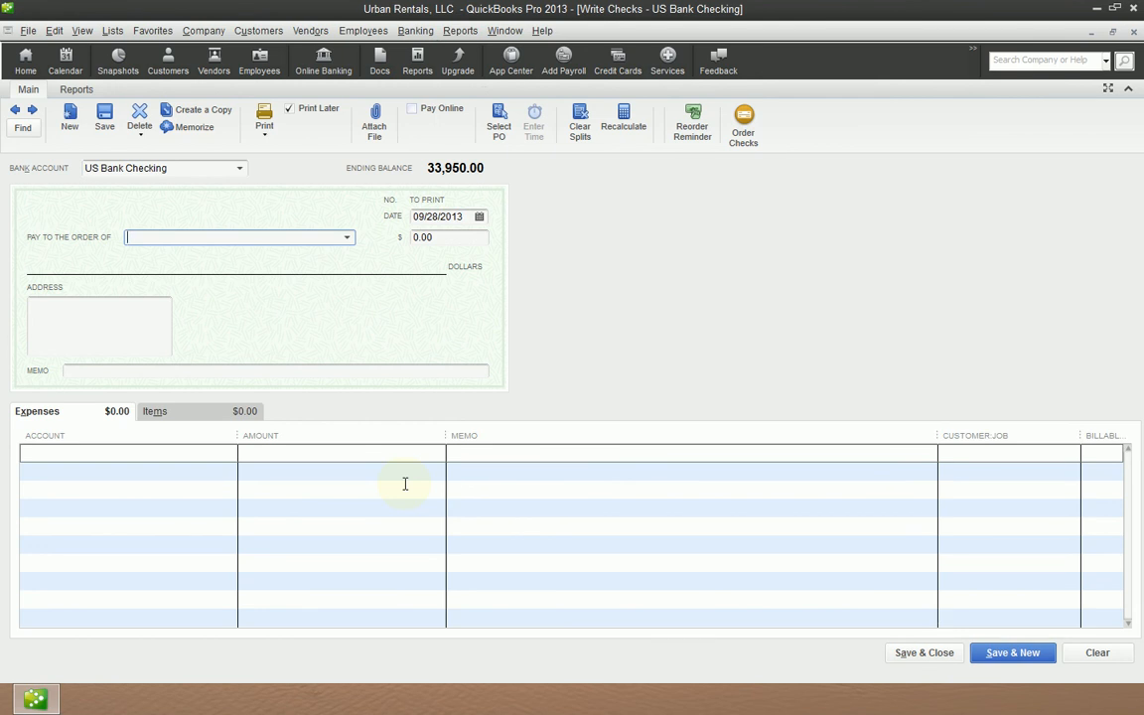
type("Sheryl Sandberg")
key("Tab")
key("Return")
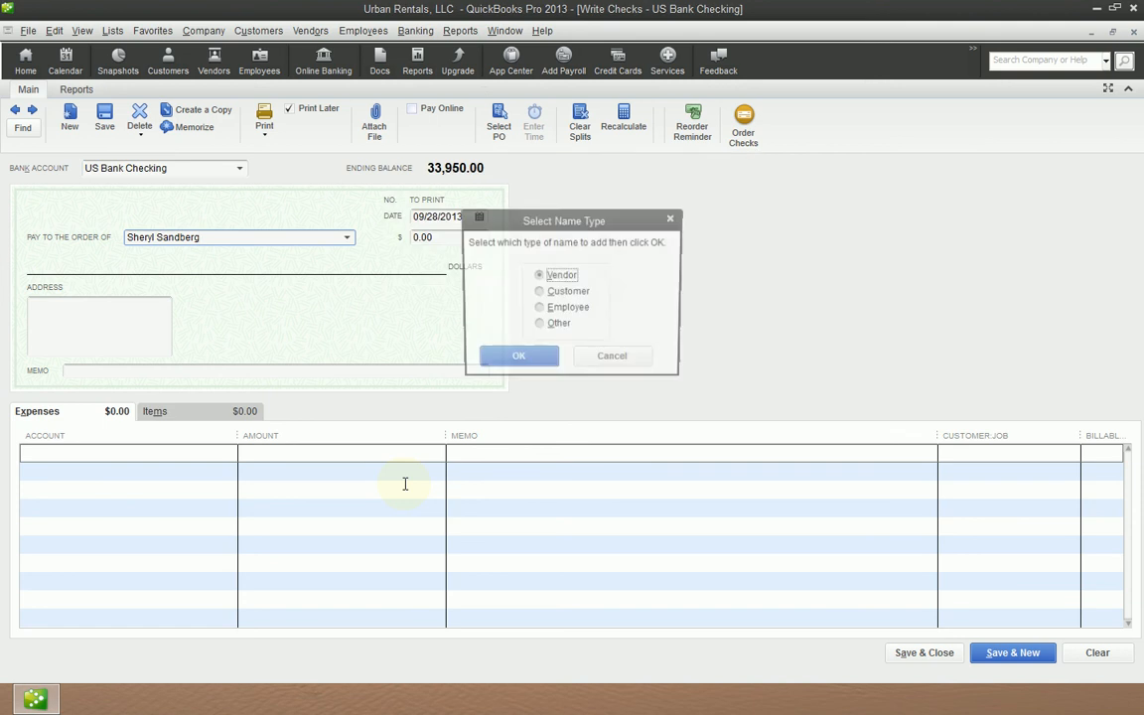
key("Return")
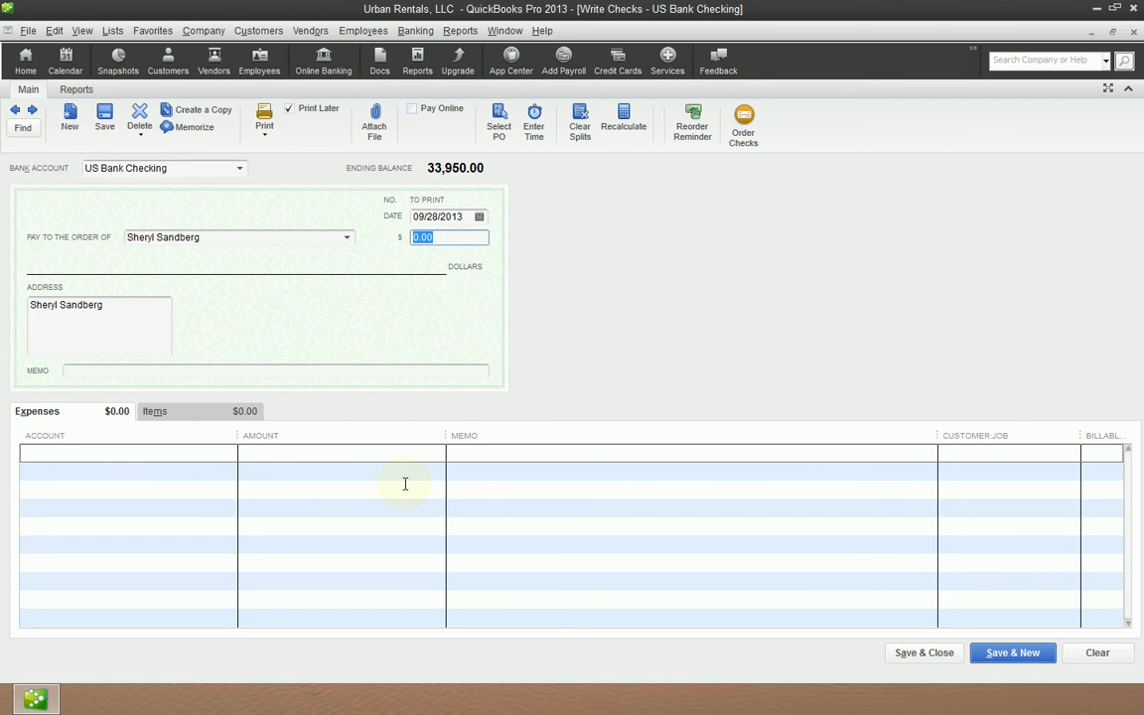
Step: Set the check amount to 695 and assign the expense line to the Contract Labor account
type("695")
key("Tab")
type("Con")
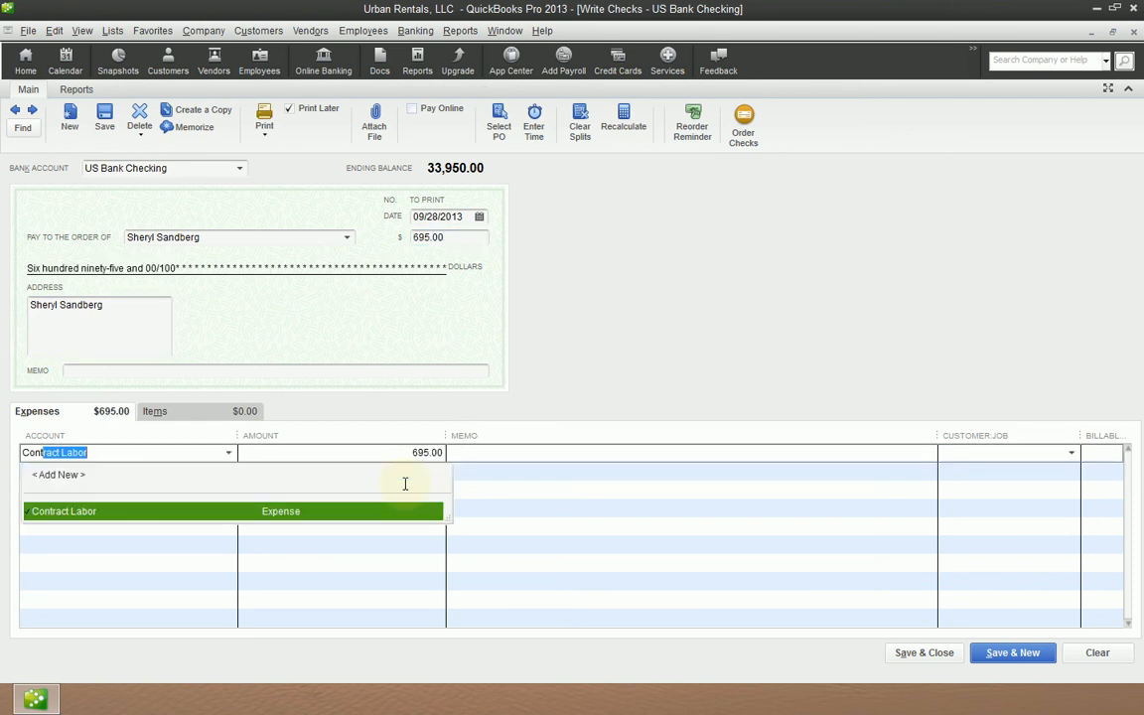
key("Tab")
key("shift+Tab")
type("Con")
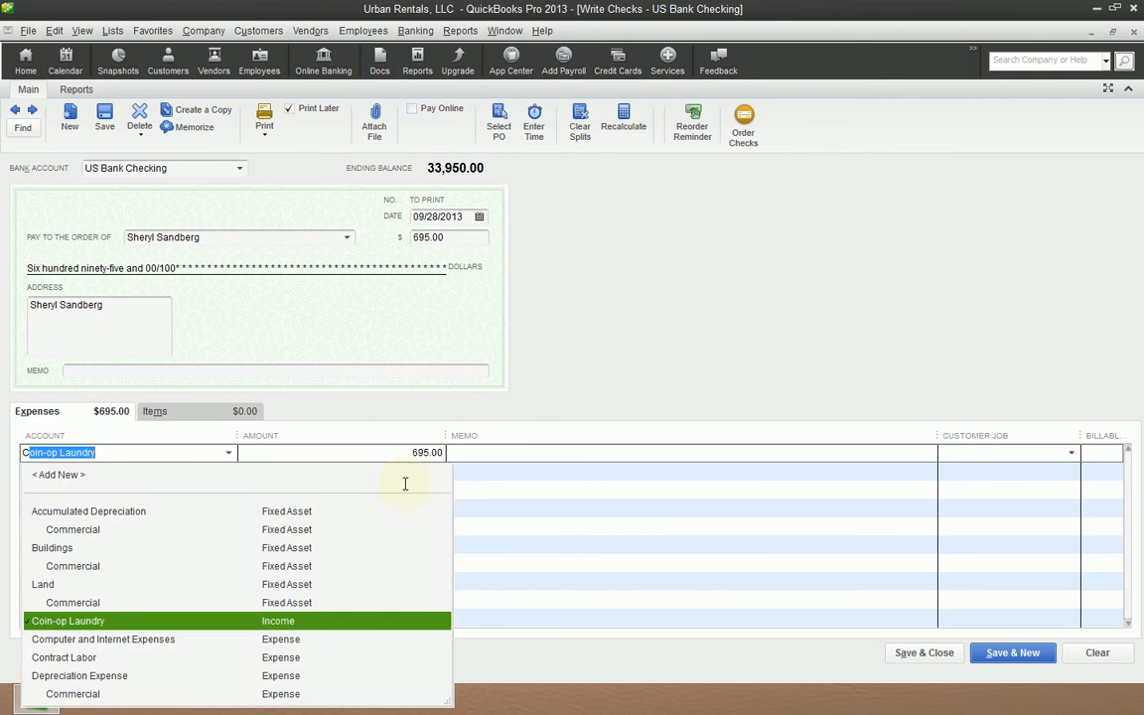
key("Tab")
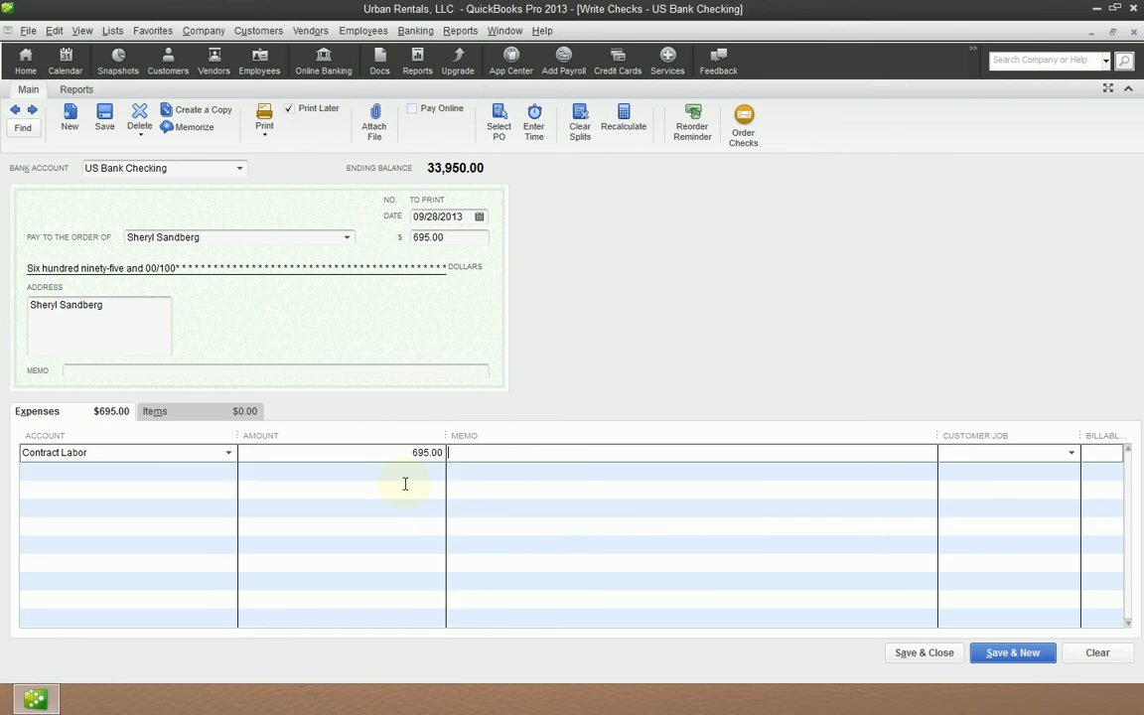
Step: Enter the expense memo "Painting Unit #3" followed by the property's street address, save the check, and close the check window
type("Painting Unit #3 333 Hillcrest")
key("Return")
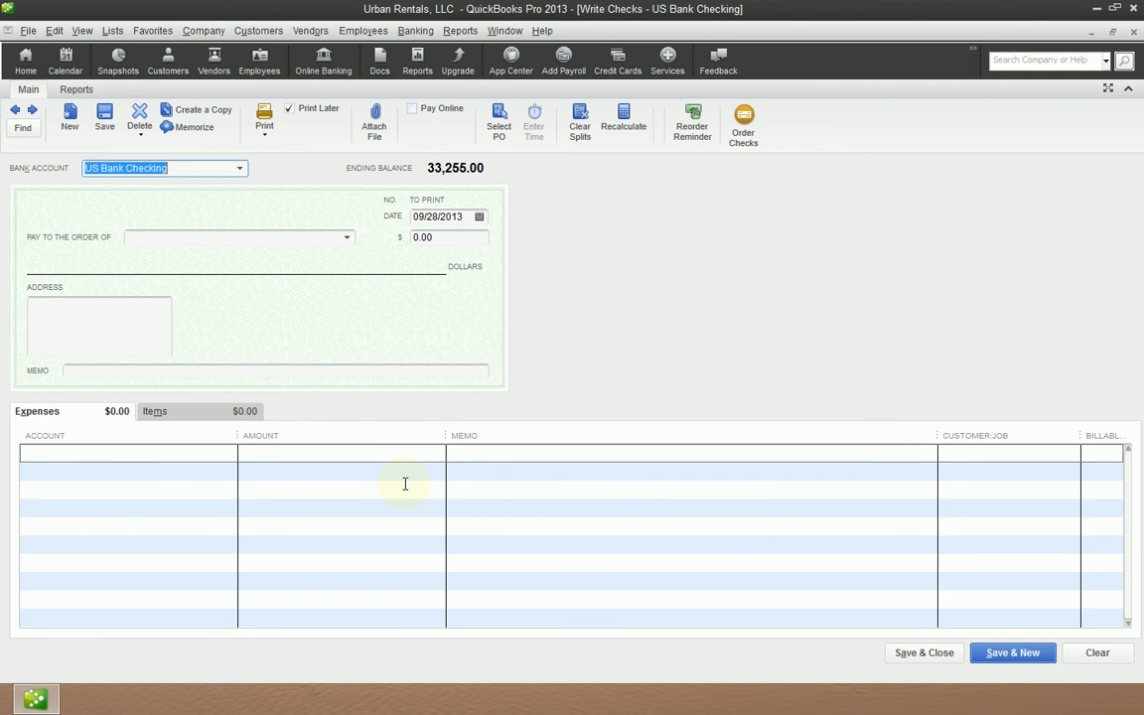
key("Escape")
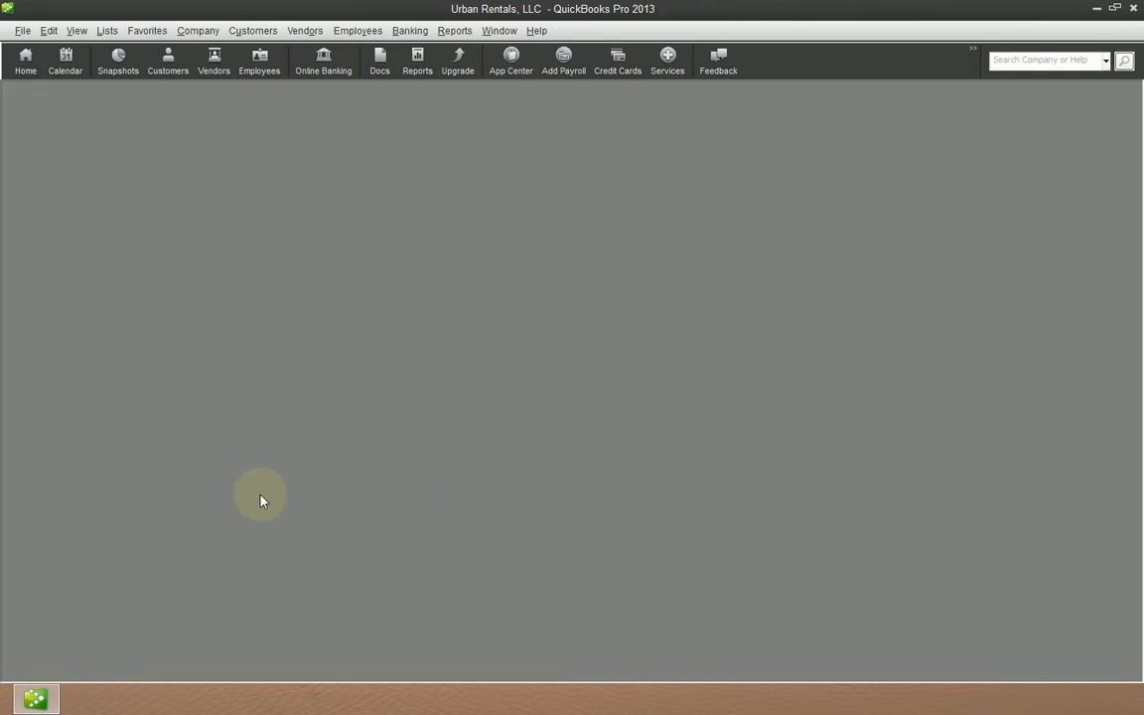
left_click(48, 31)
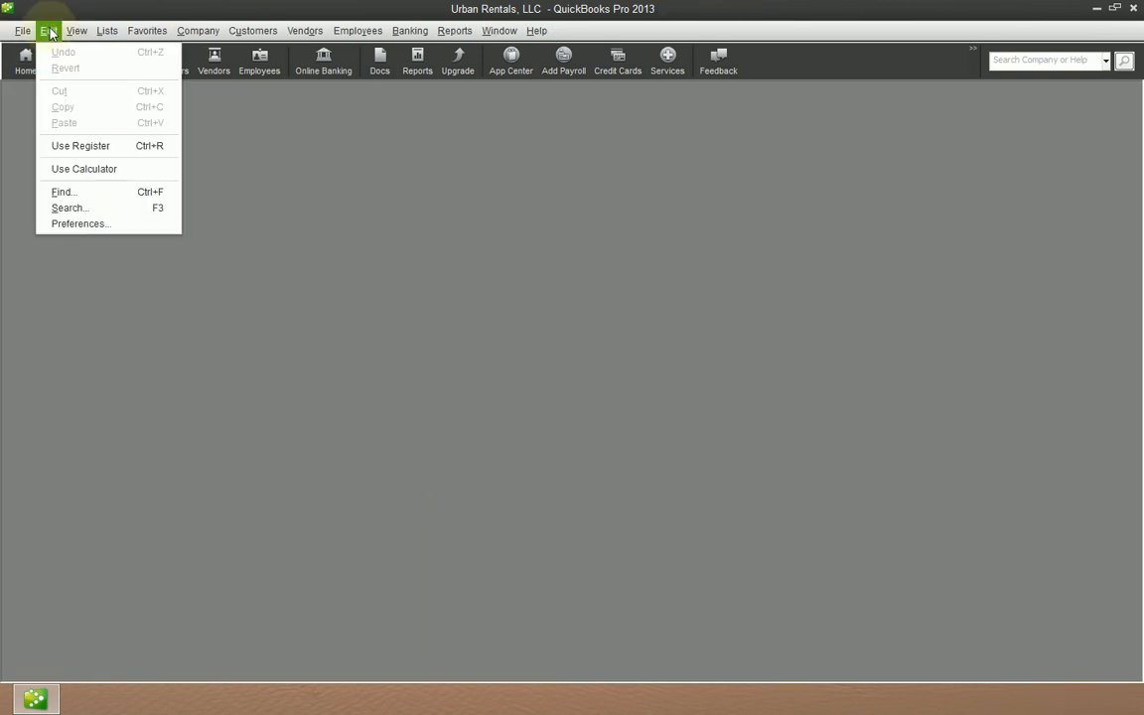
left_click(72, 223)
left_click(516, 186)
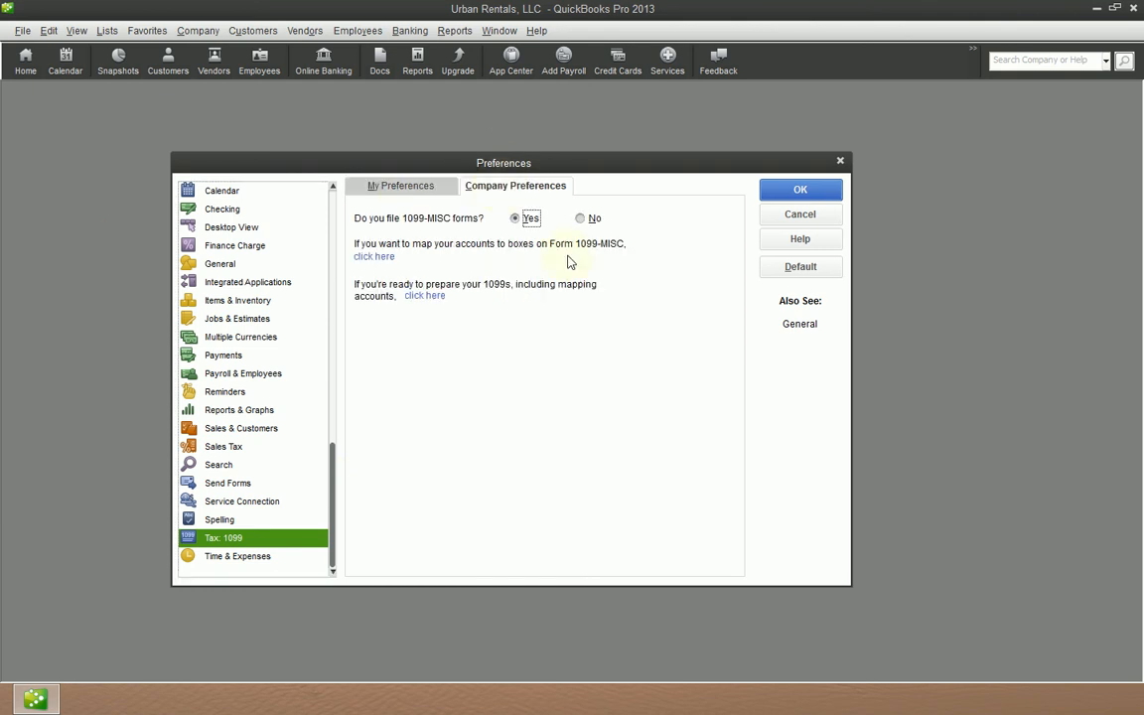
left_click(437, 295)
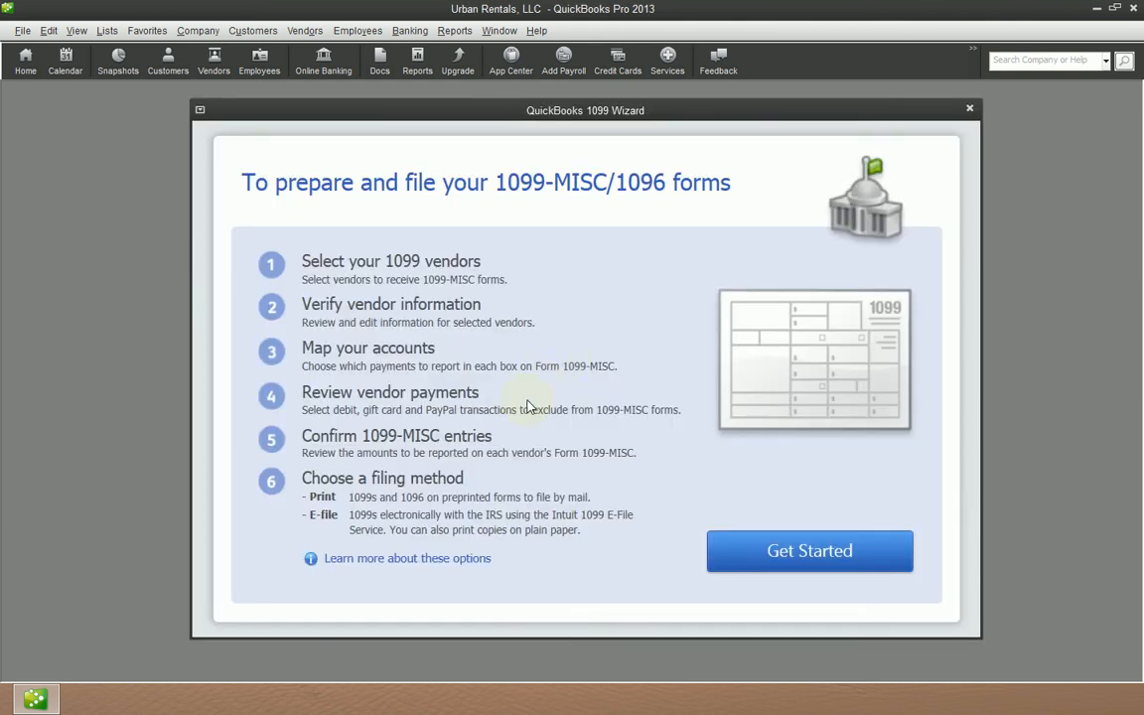
left_click(970, 108)
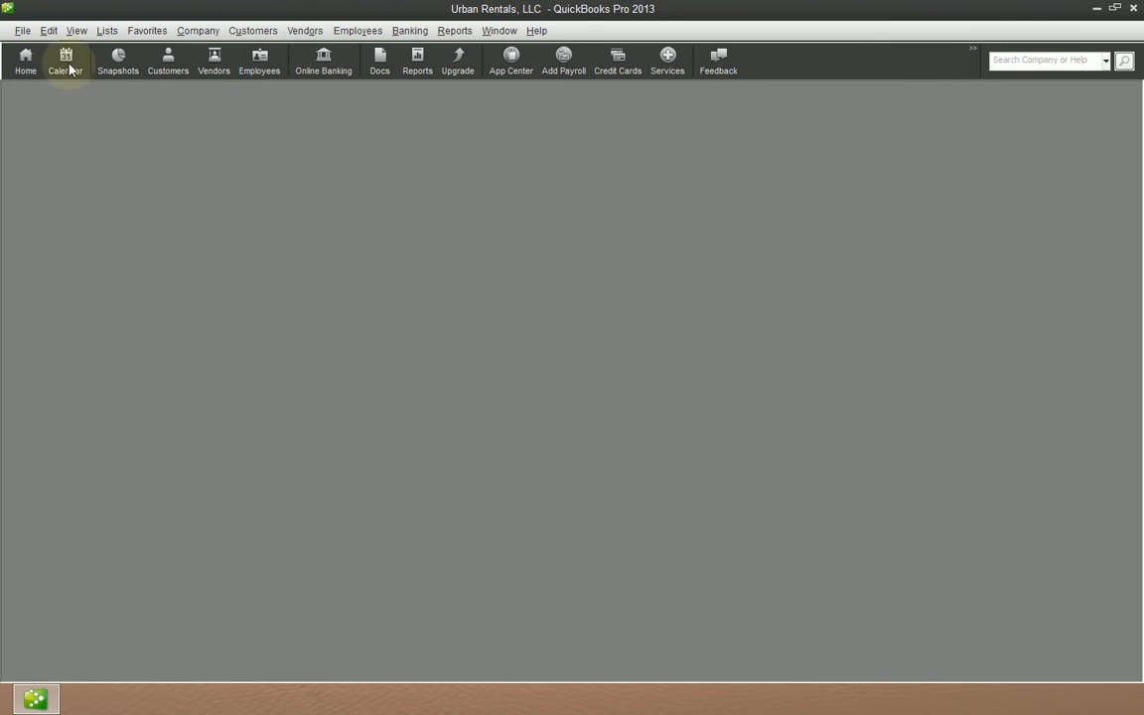
Step: Launch the 1099 Wizard from the company preferences for Tax: 1099 and proceed to the selection of 1099 vendors
left_click(48, 31)
left_click(61, 222)
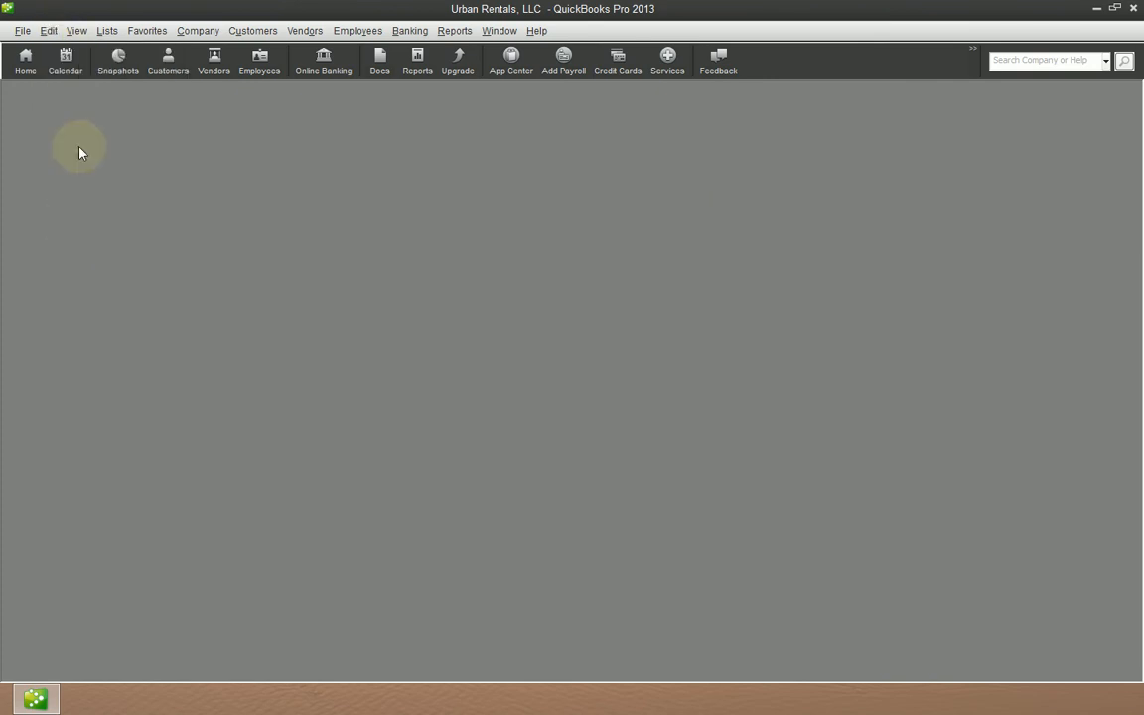
left_click(47, 31)
left_click(61, 222)
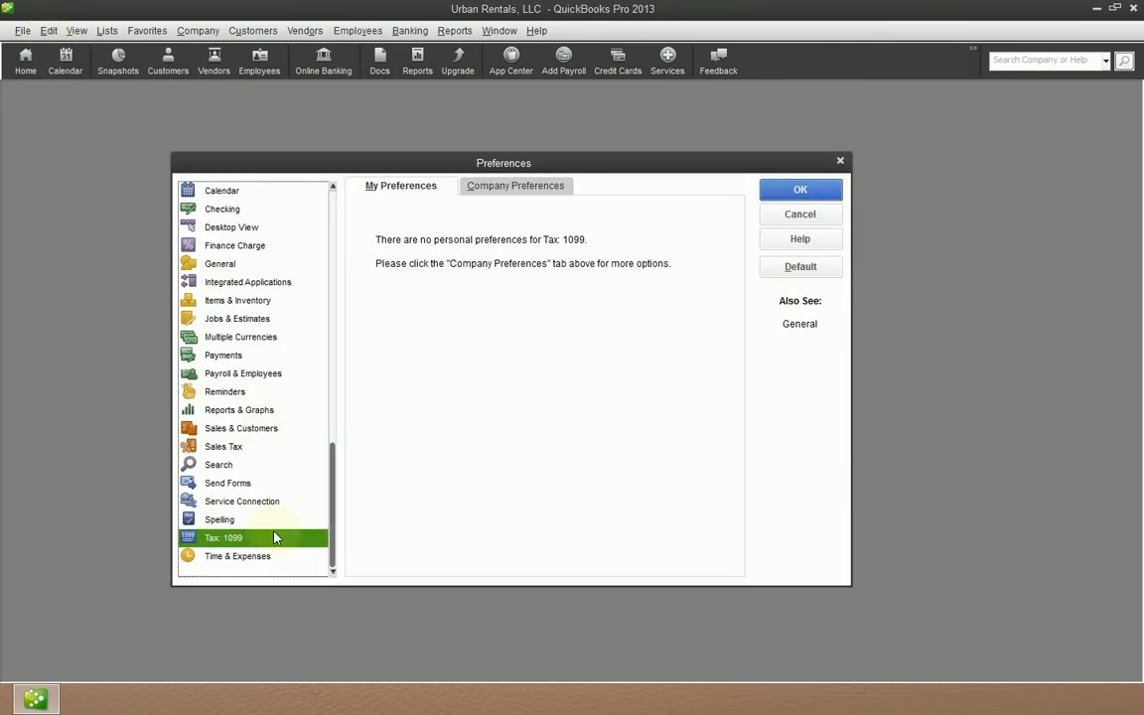
left_click(551, 186)
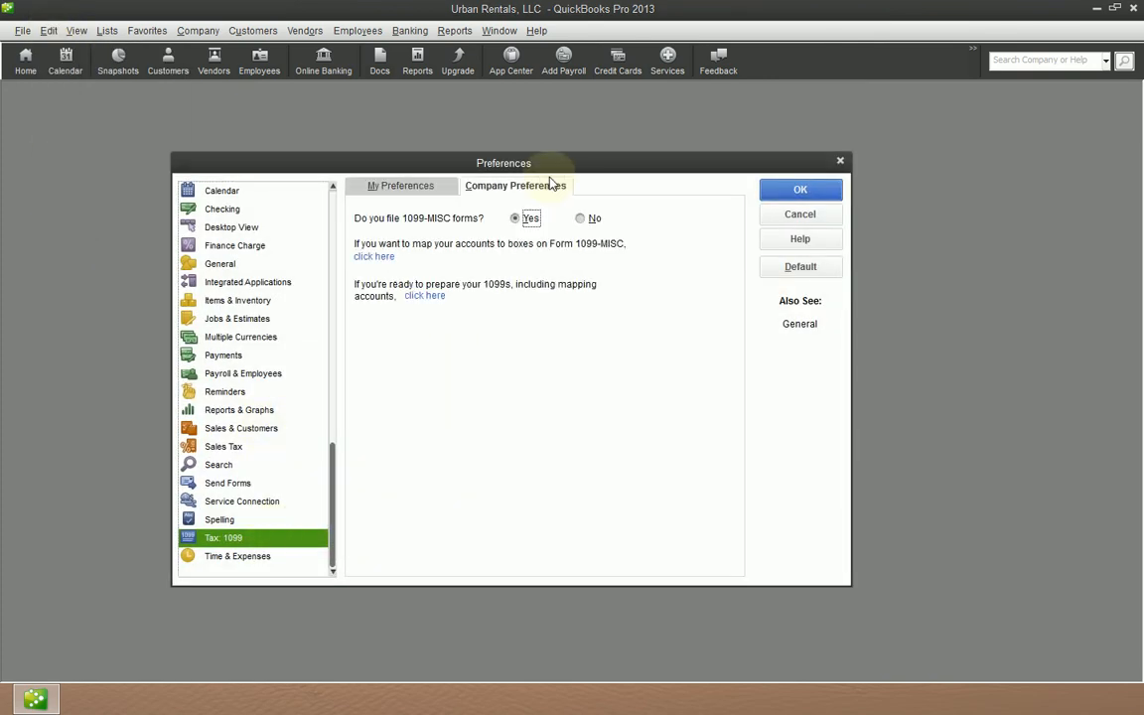
left_click(425, 297)
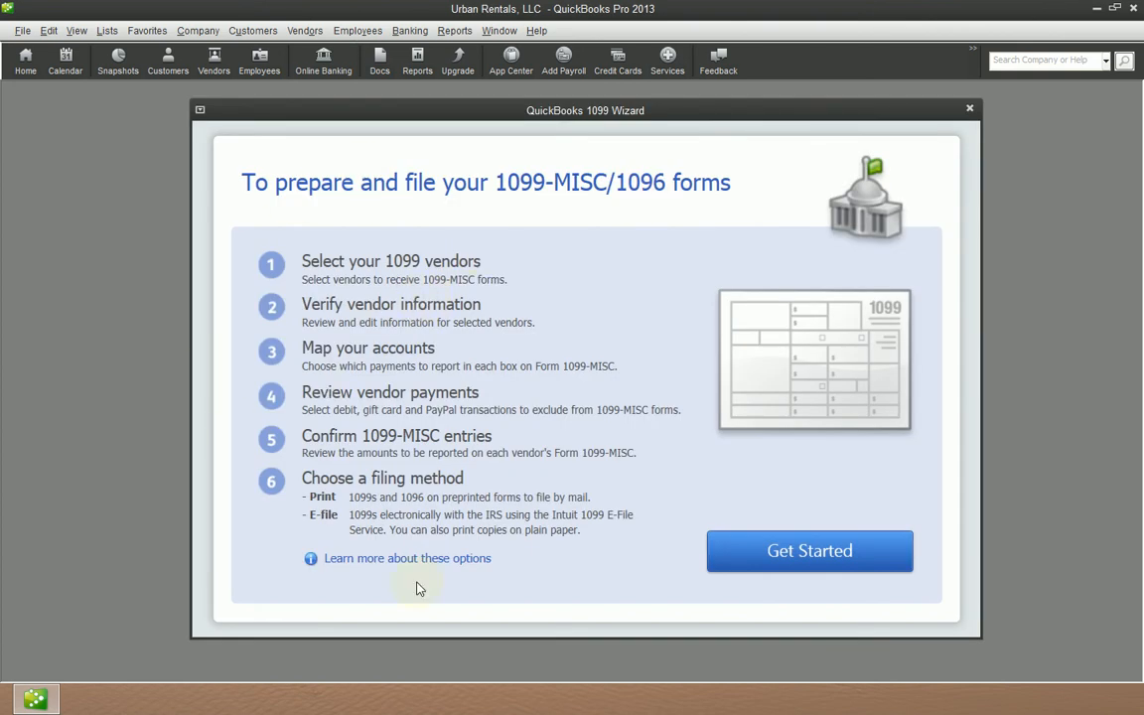
left_click(839, 553)
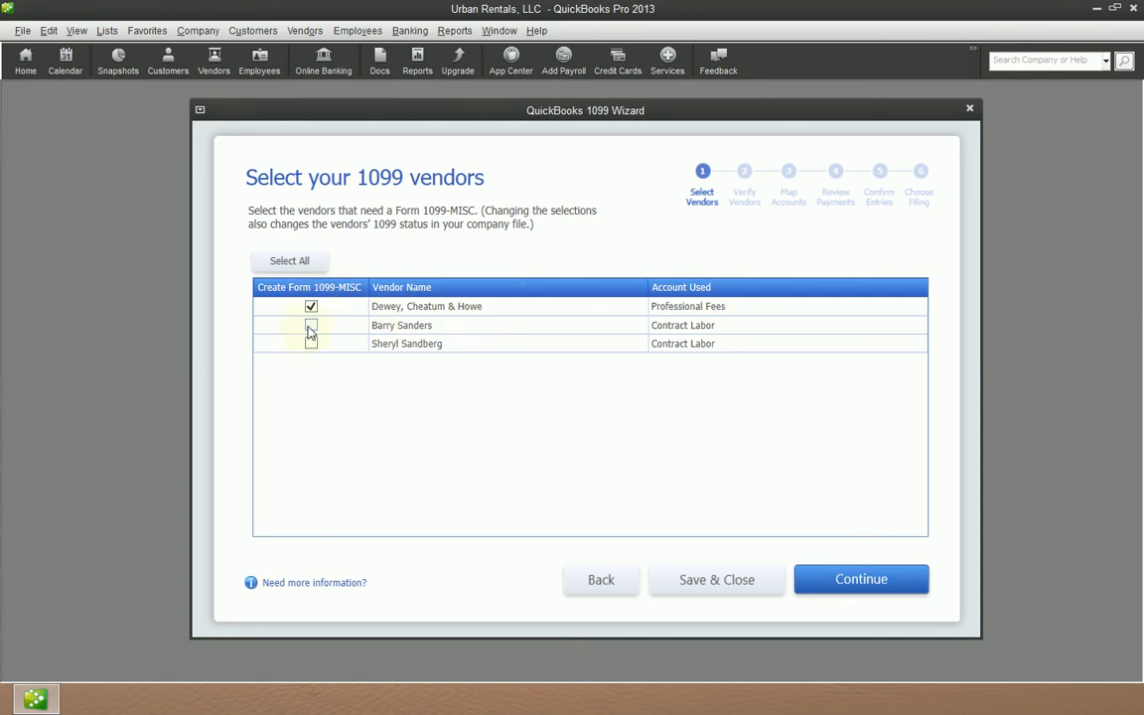
Step: Examine the tax settings of the vendor Dewey, Cheatum & Howe, switching its 1099 eligibility off and back on, and accept the record
left_click(218, 67)
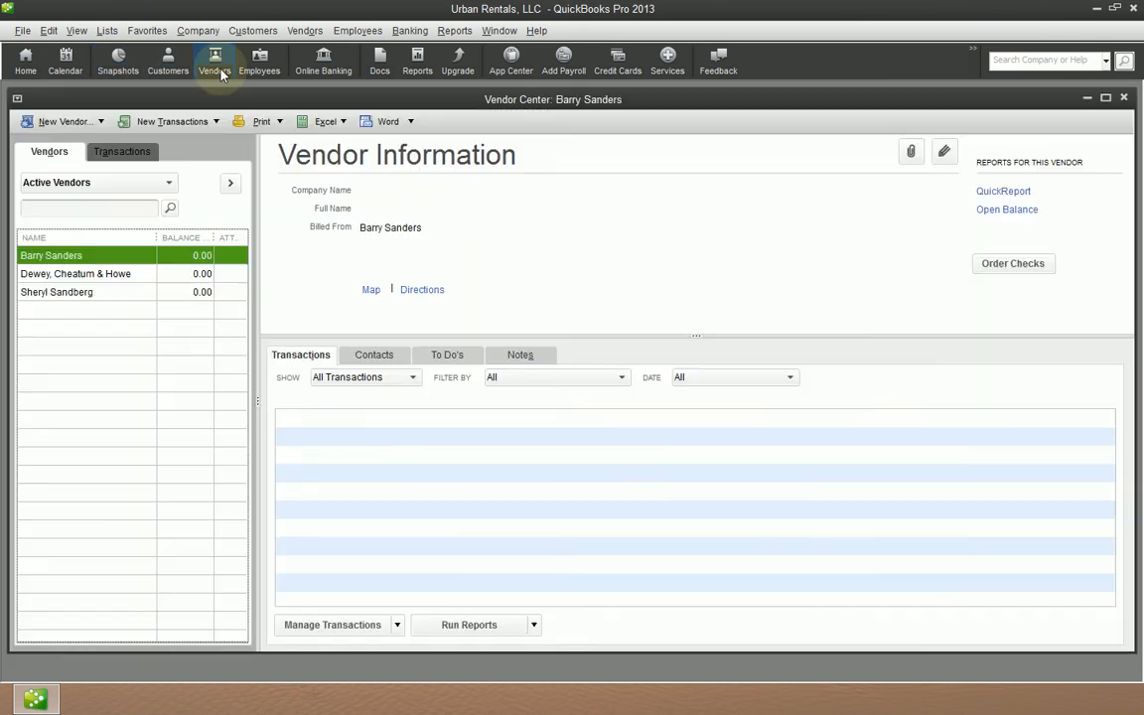
left_click(121, 291)
left_click(123, 276)
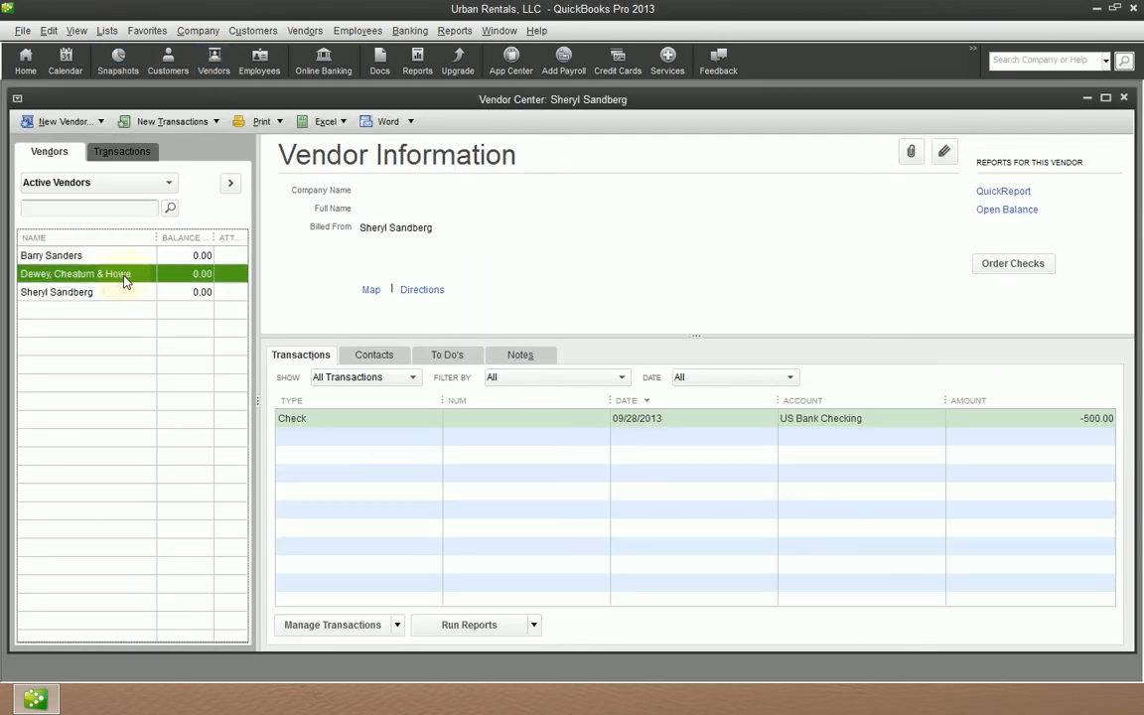
double_click(123, 282)
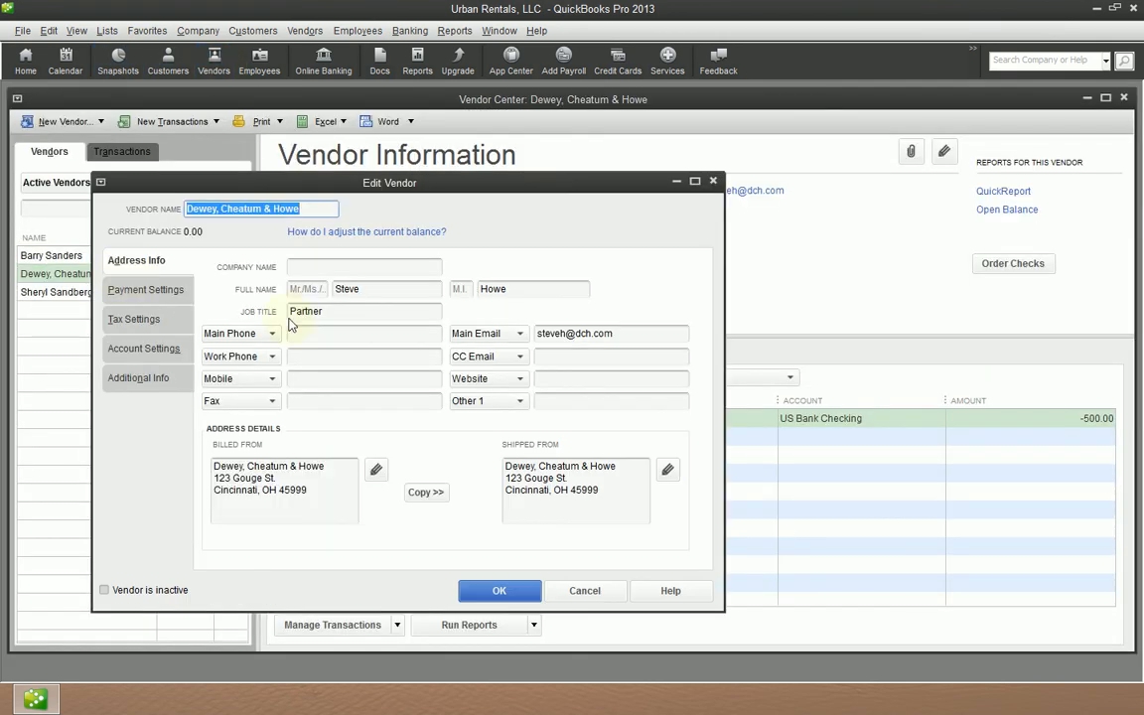
left_click(159, 319)
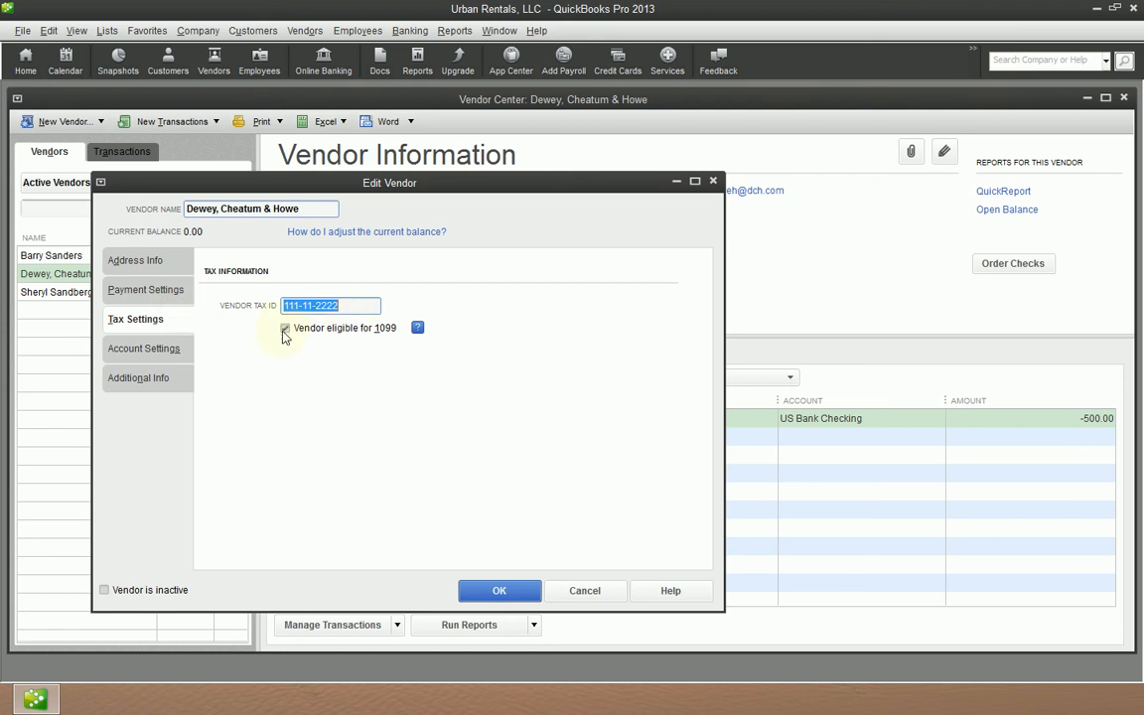
left_click(286, 329)
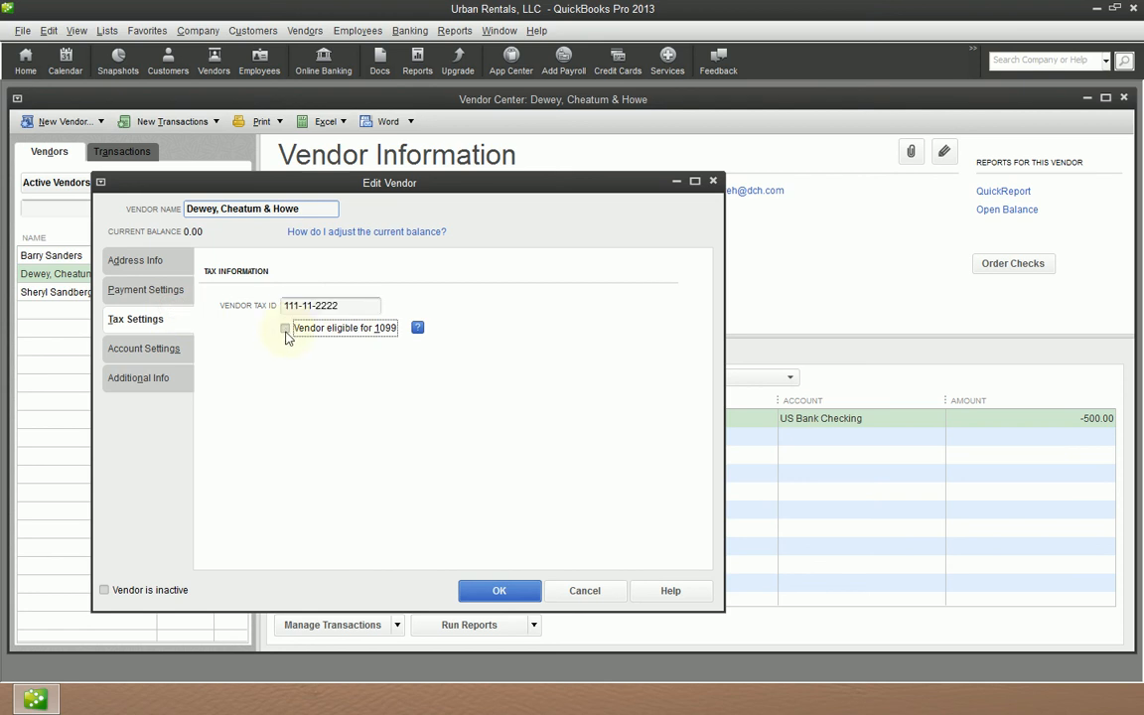
left_click(286, 330)
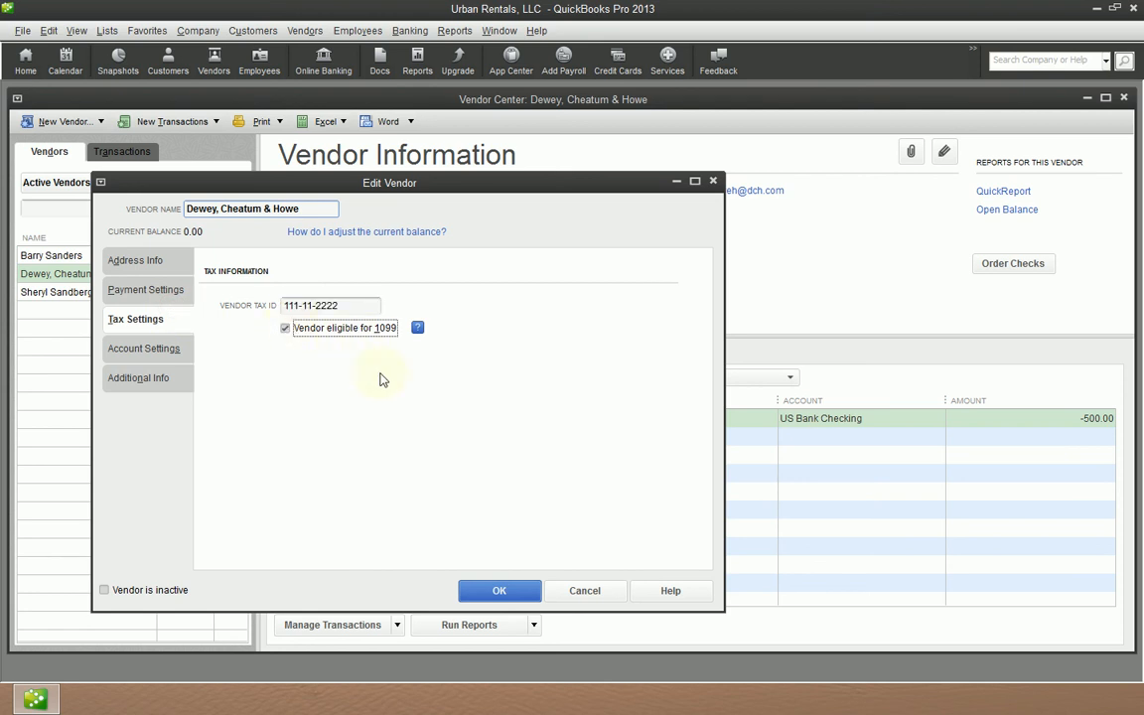
left_click(498, 592)
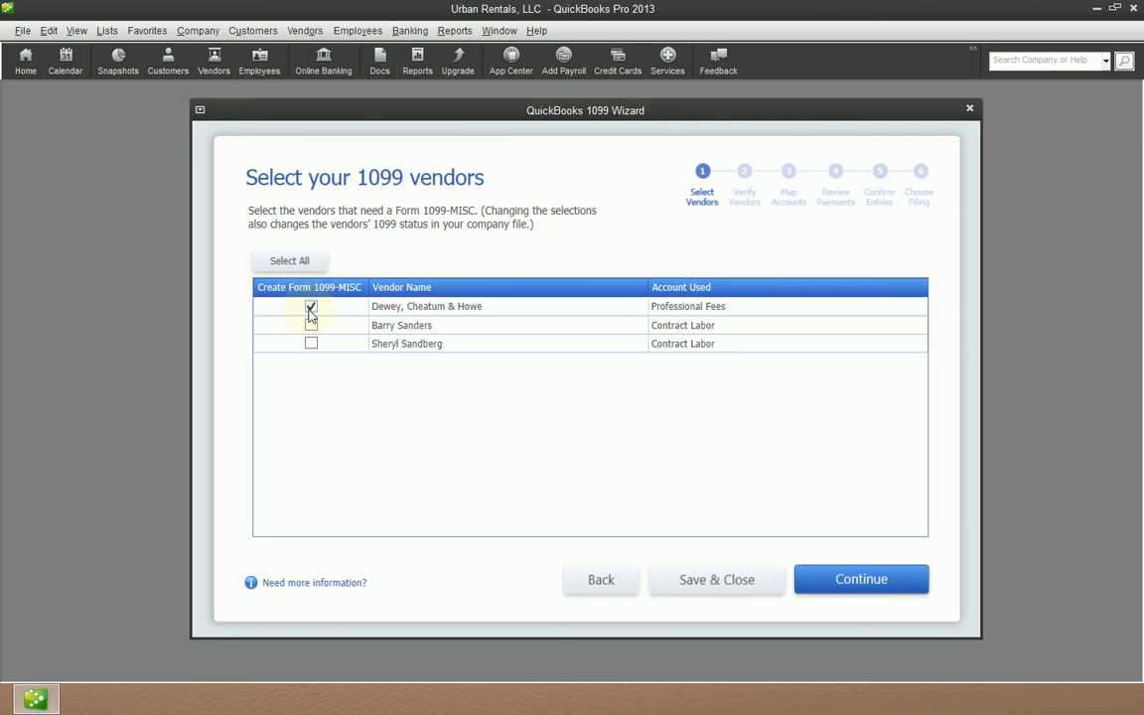
Step: Check the company preferences for Tax: 1099 over the open wizard and close them
left_click(48, 31)
left_click(149, 223)
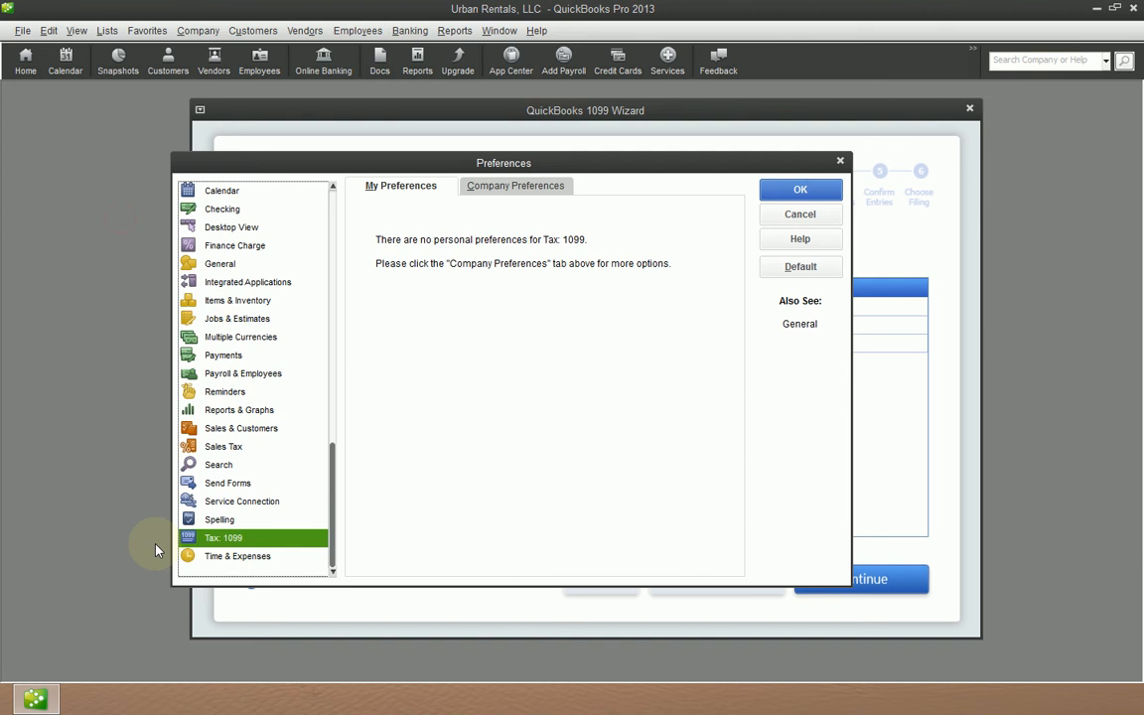
left_click(516, 187)
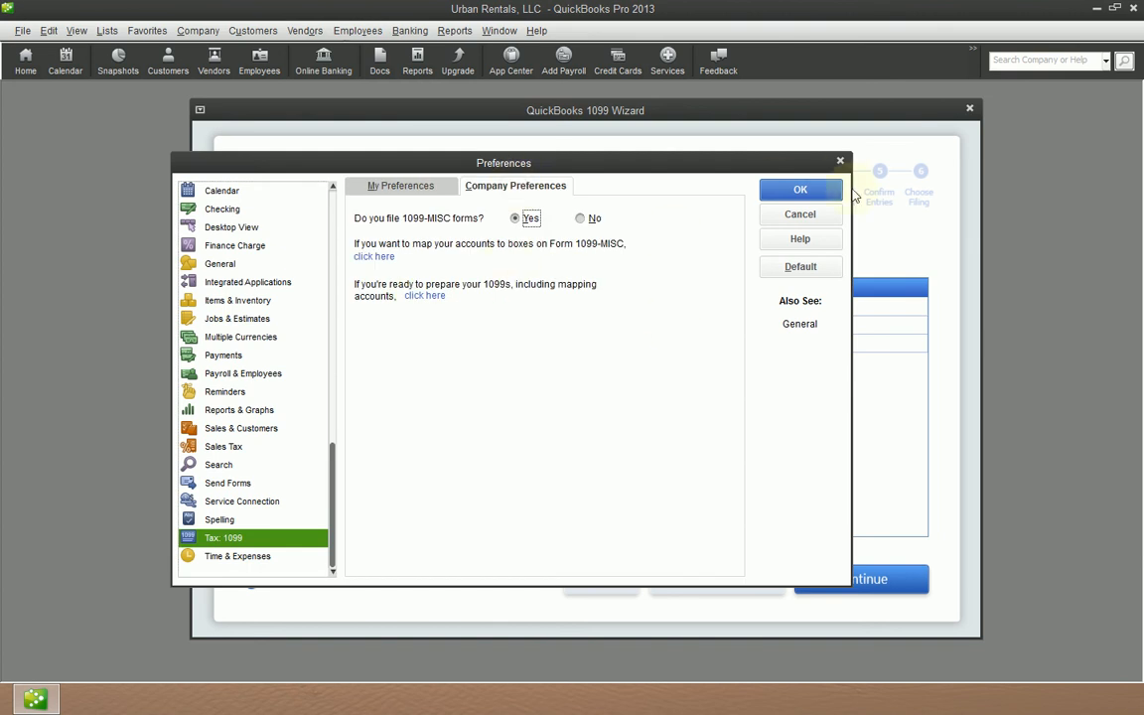
left_click(775, 189)
Step: Mark the first vendor in the Vendor Center as eligible for 1099, enter the vendor's tax ID, and save the record
left_click(214, 62)
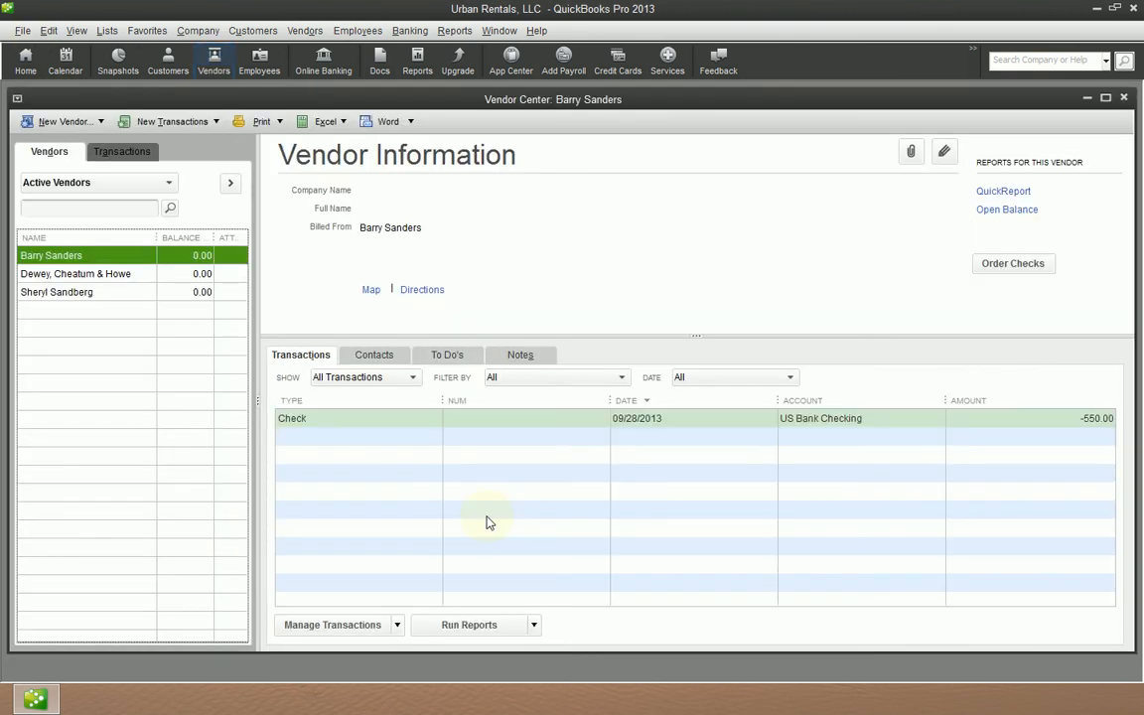
double_click(72, 258)
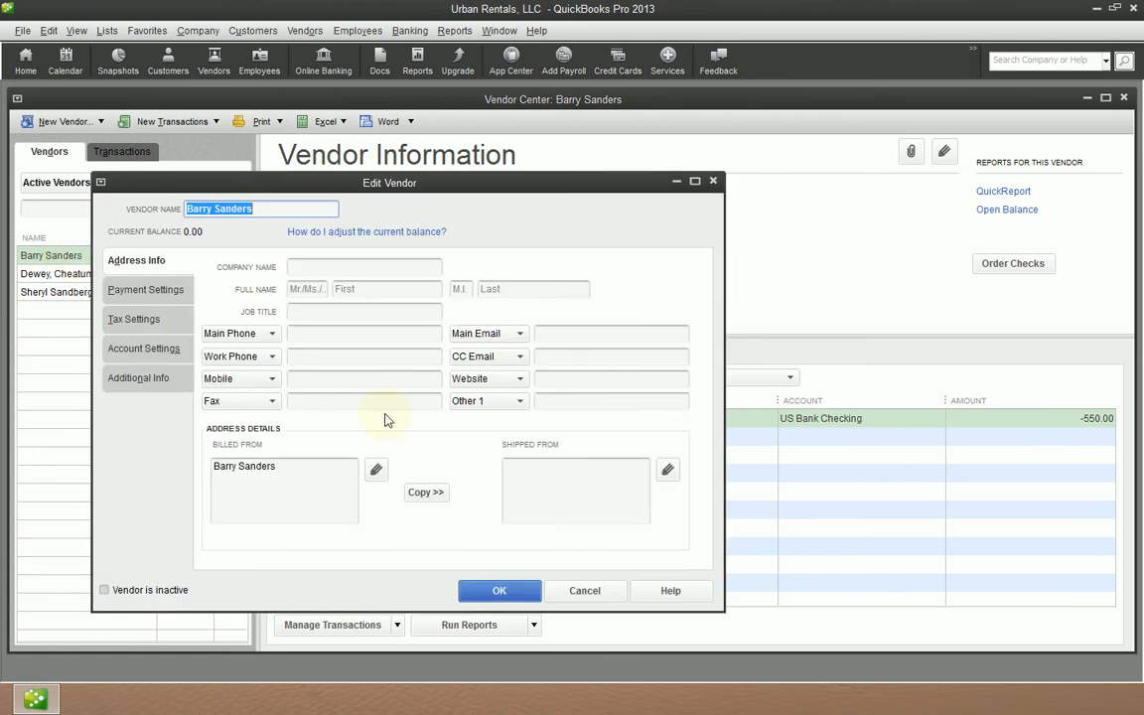
left_click(161, 324)
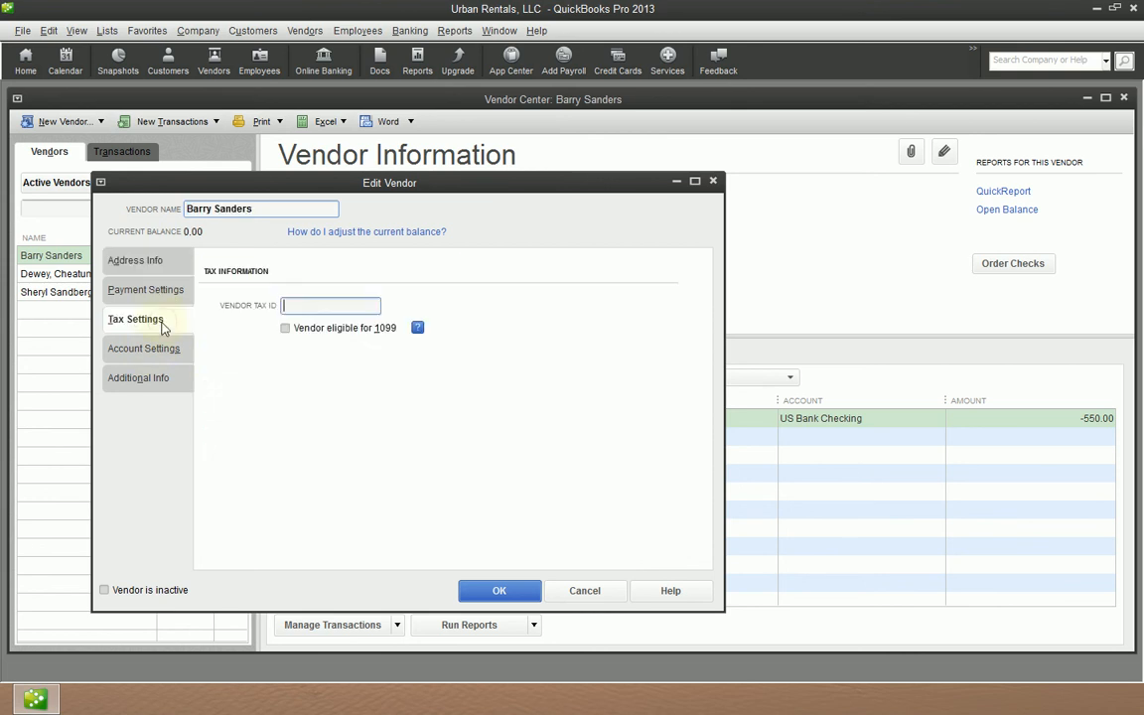
left_click(298, 327)
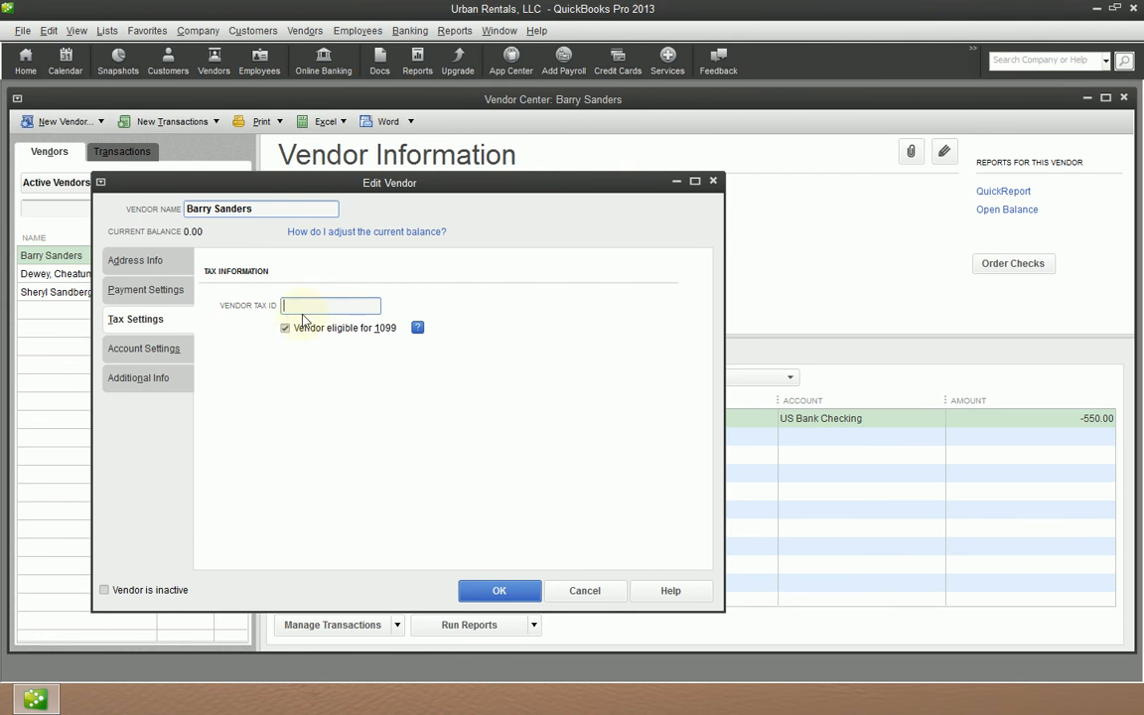
type("123-45-6789")
left_click(515, 590)
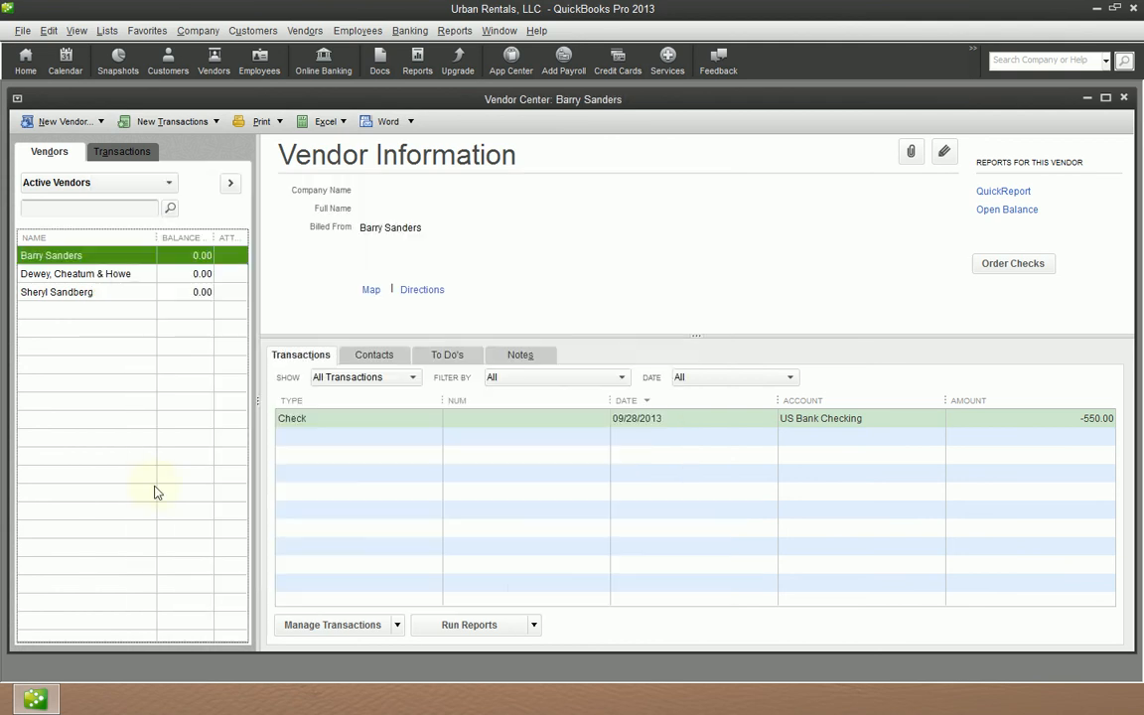
Step: Enter the tax ID for the last vendor in the list, mark the vendor as eligible for 1099, and save the record
double_click(107, 294)
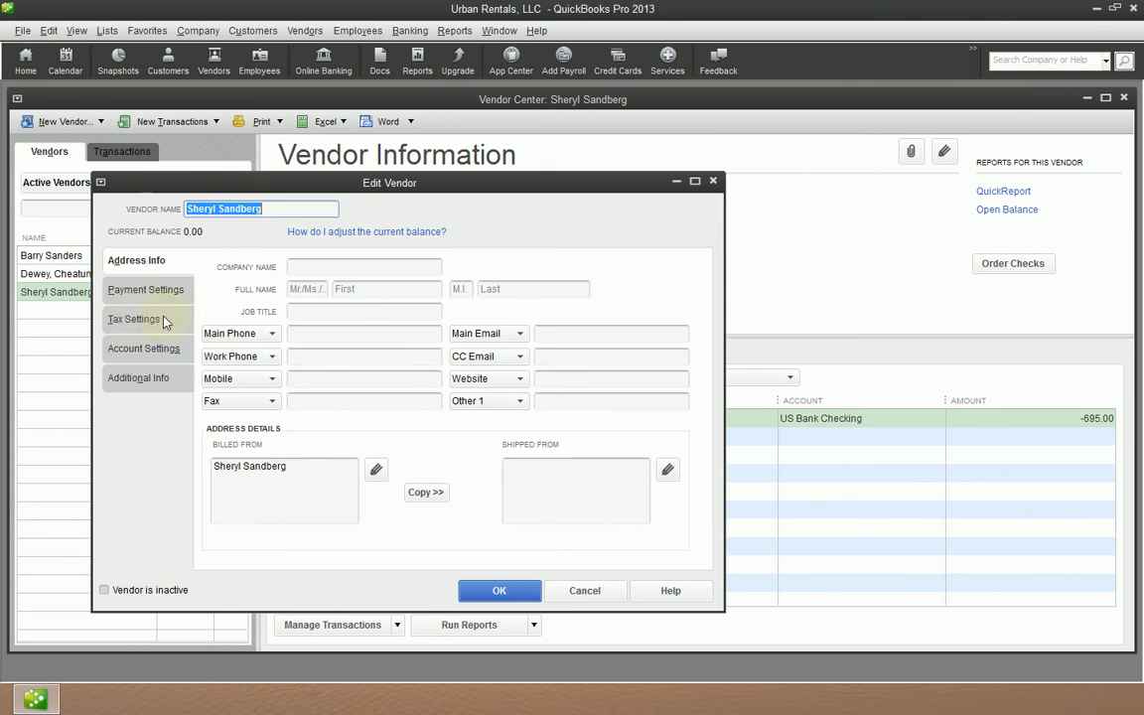
left_click(499, 591)
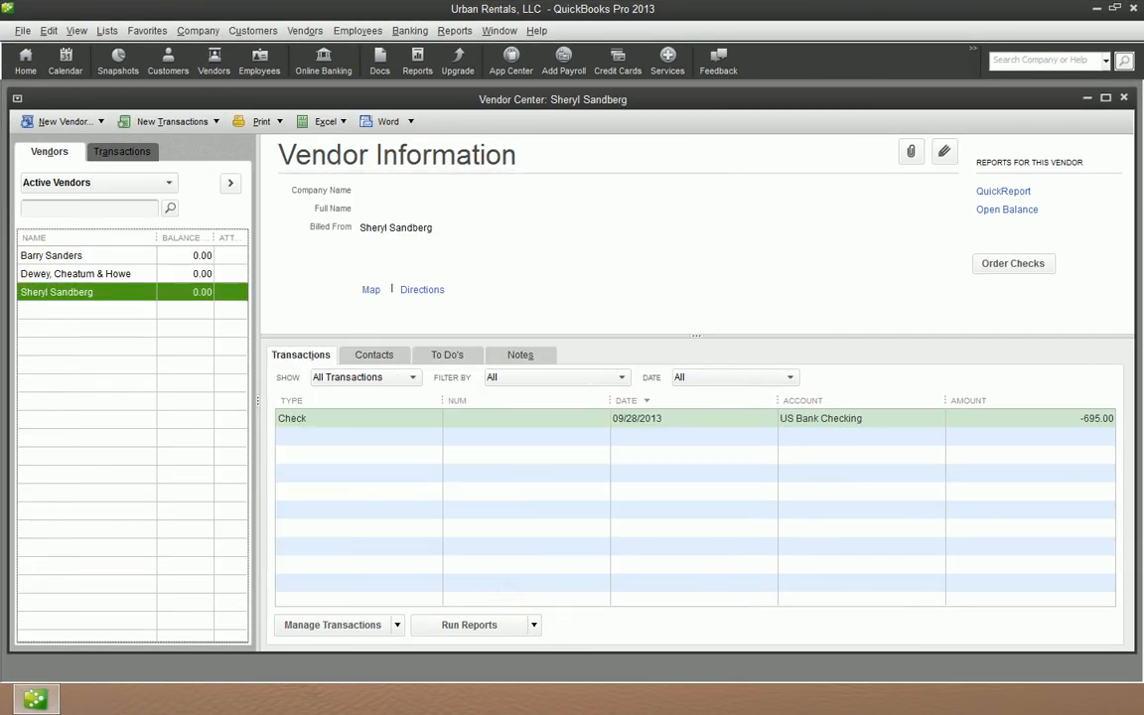
double_click(110, 289)
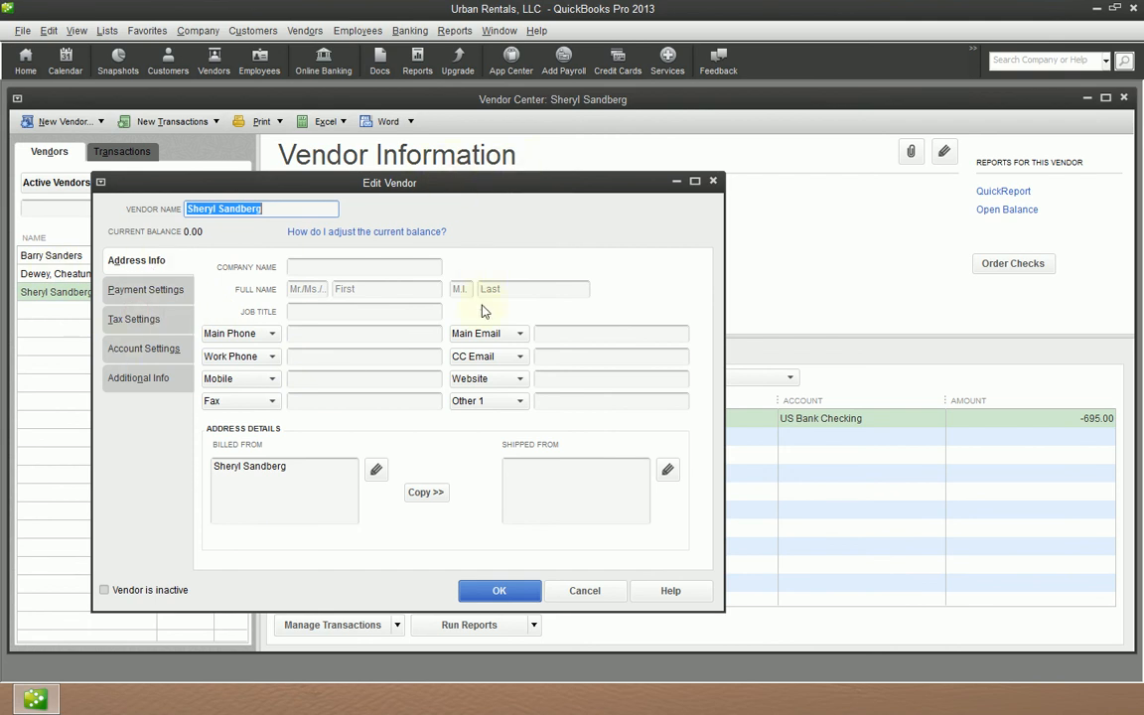
left_click(167, 318)
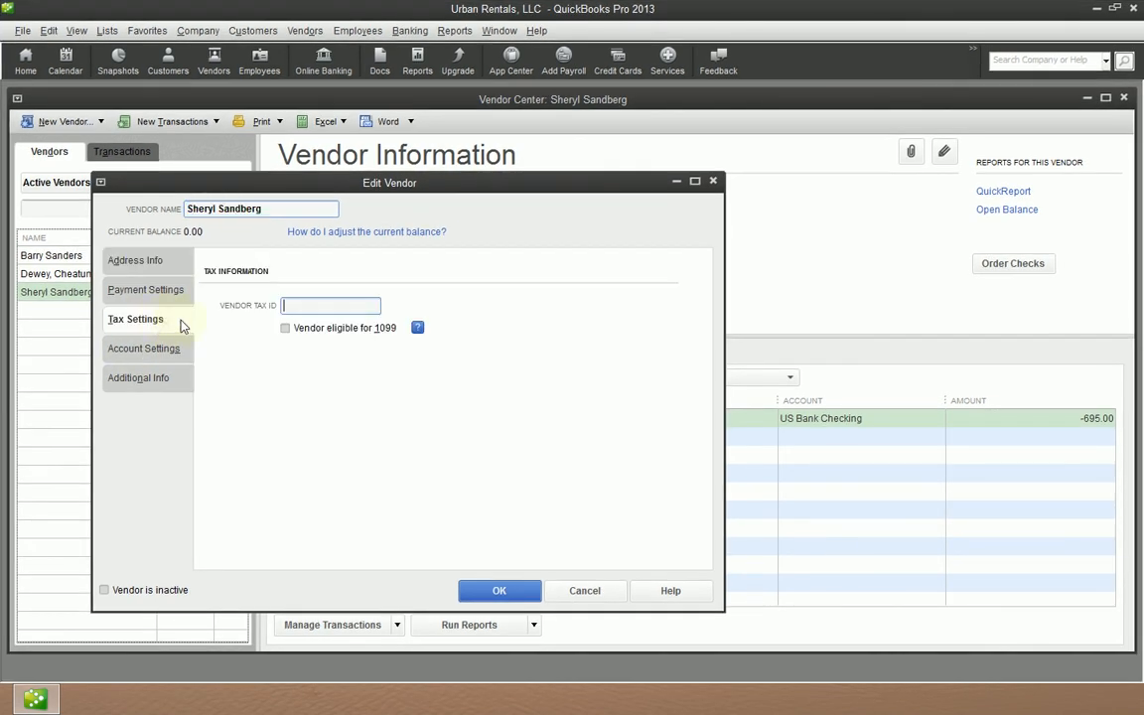
type("123-45-6789")
key("Tab")
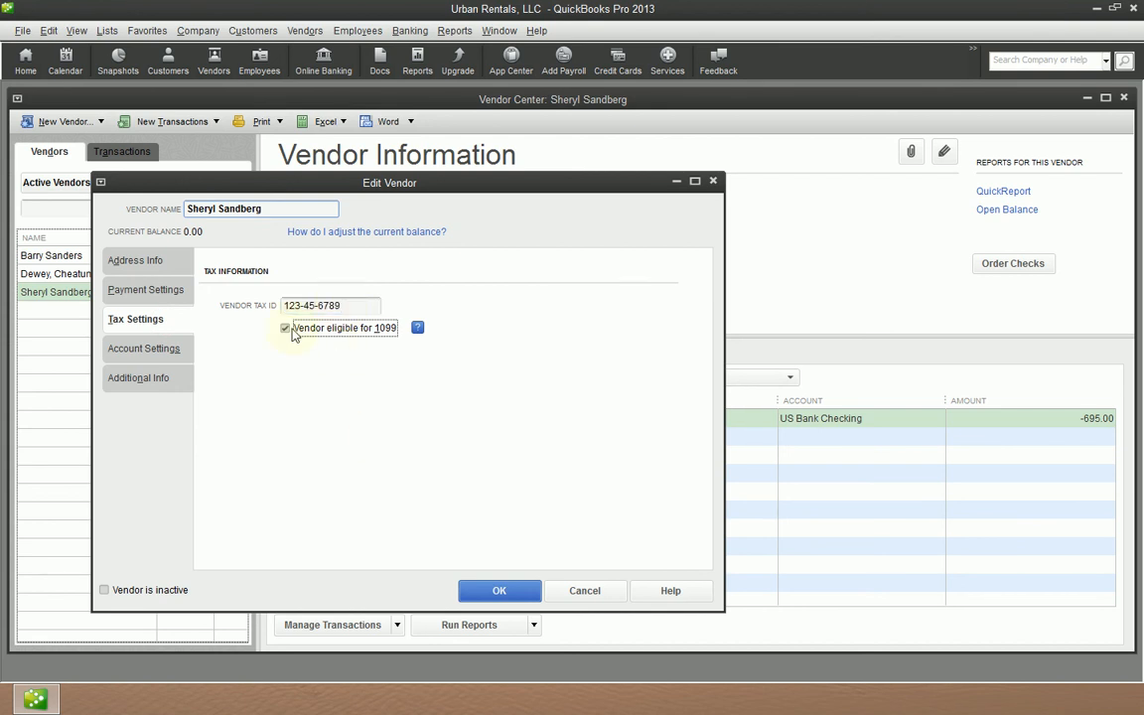
key("Return")
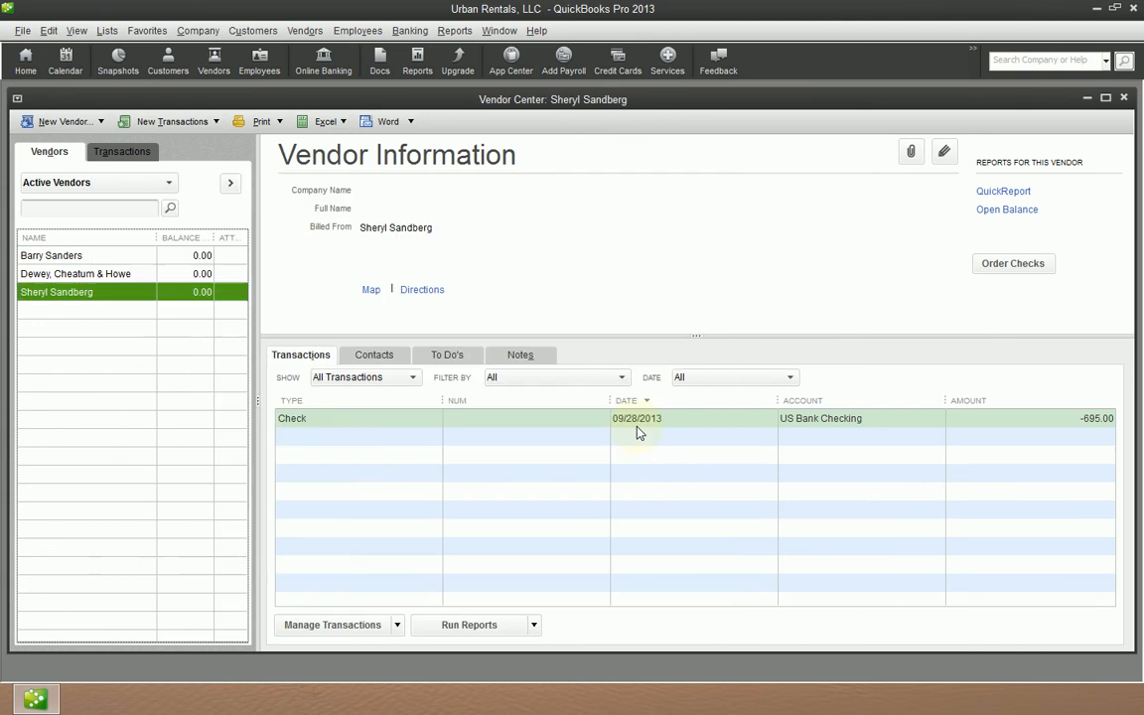
Step: Remove the 1099 eligibility and the tax ID from the vendor Dewey, Cheatum & Howe and save the record
key("Up")
key("ctrl+e")
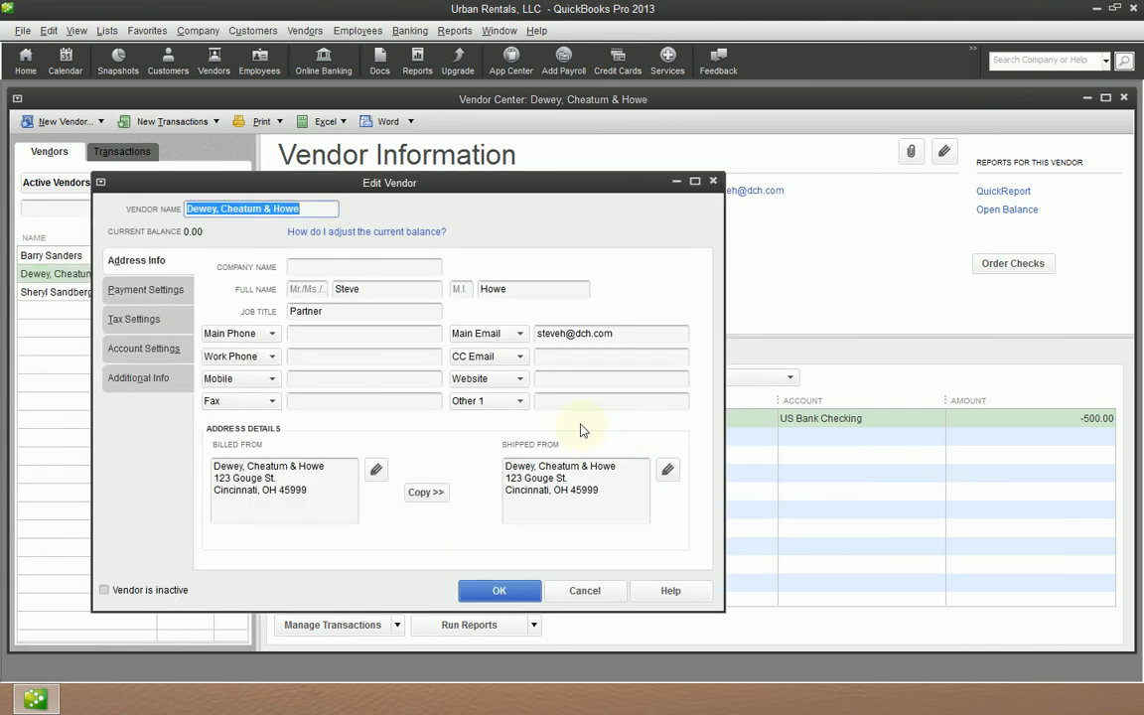
left_click(117, 322)
left_click(285, 327)
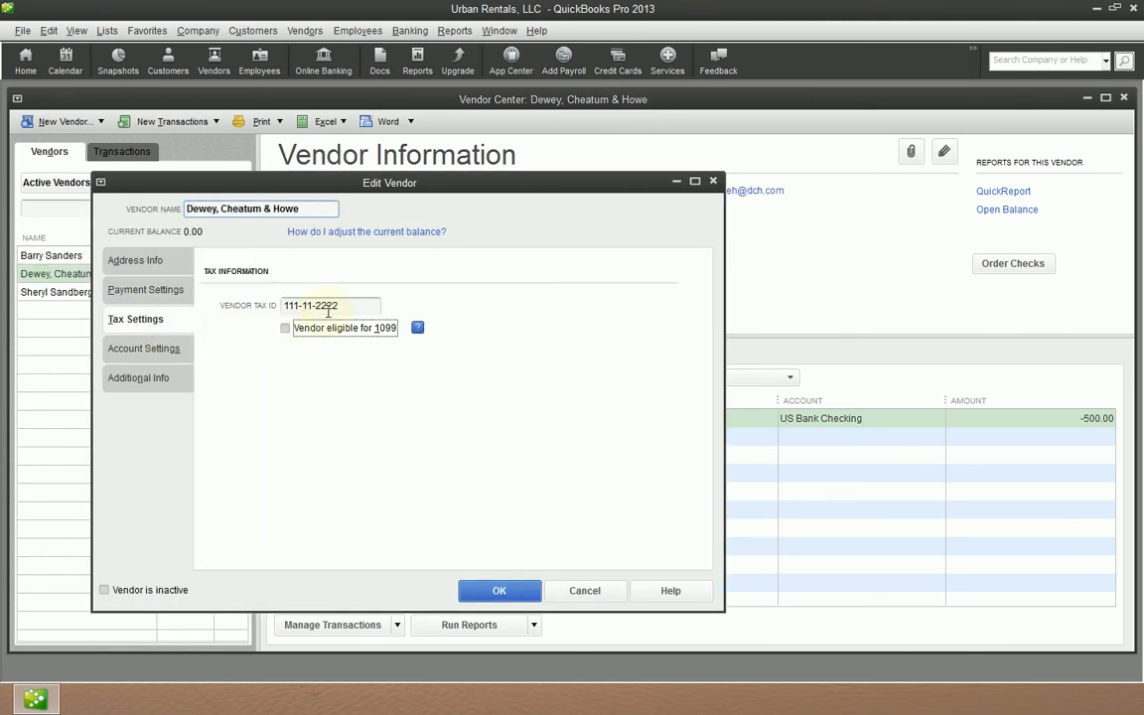
key("shift+Tab")
key("Delete")
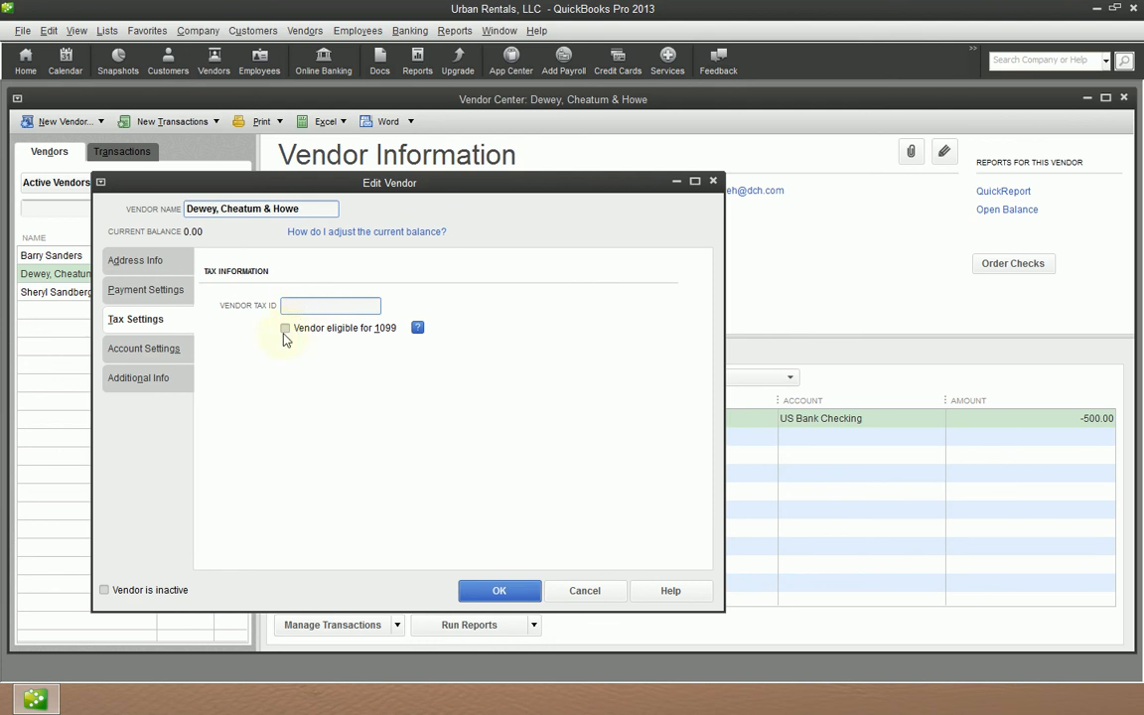
left_click(524, 591)
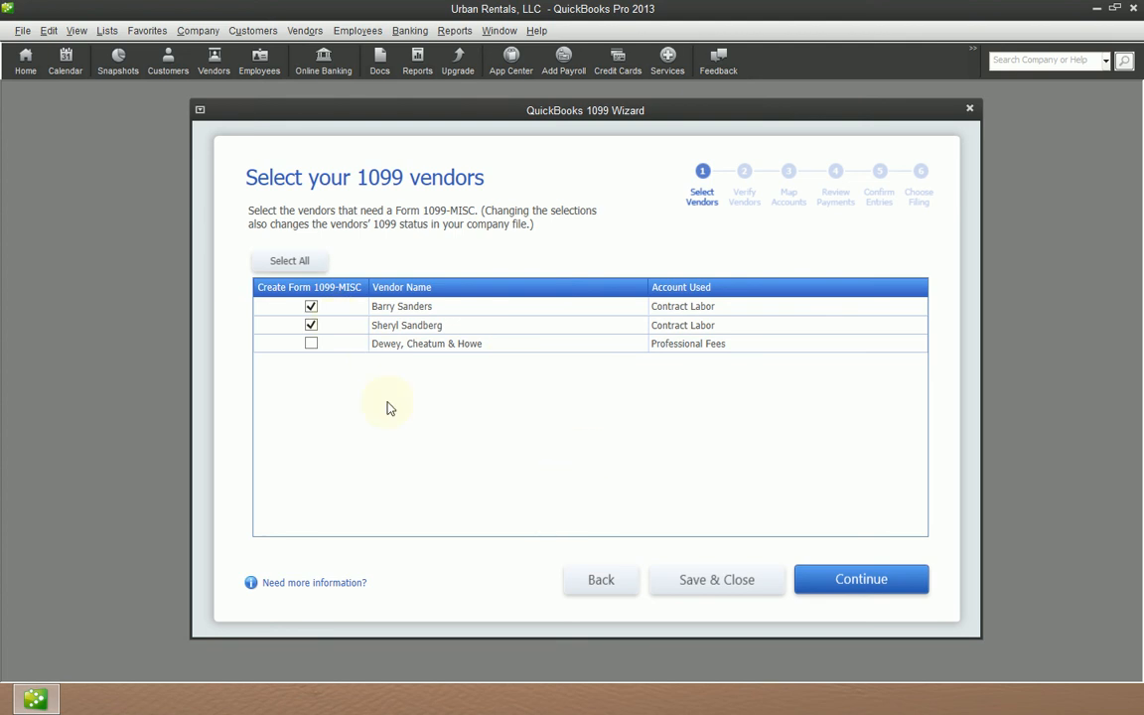
Step: Accept the 1099 vendor selection in the wizard and inspect the first vendor's address on the verification page
left_click(856, 585)
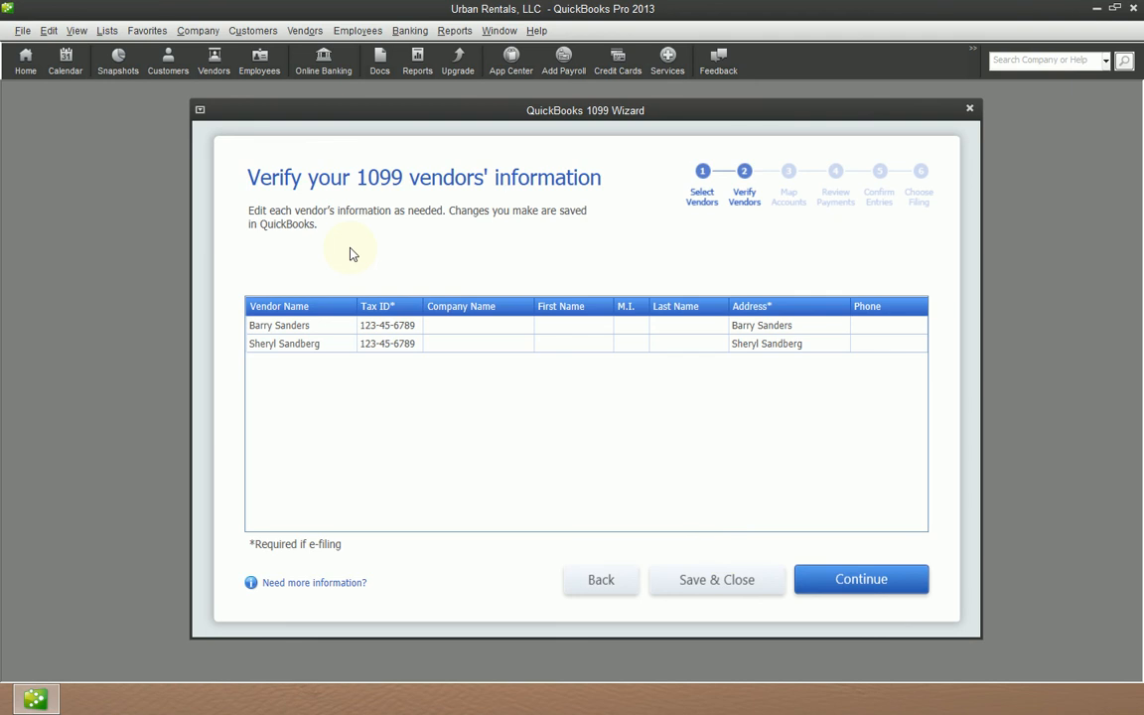
left_click(479, 327)
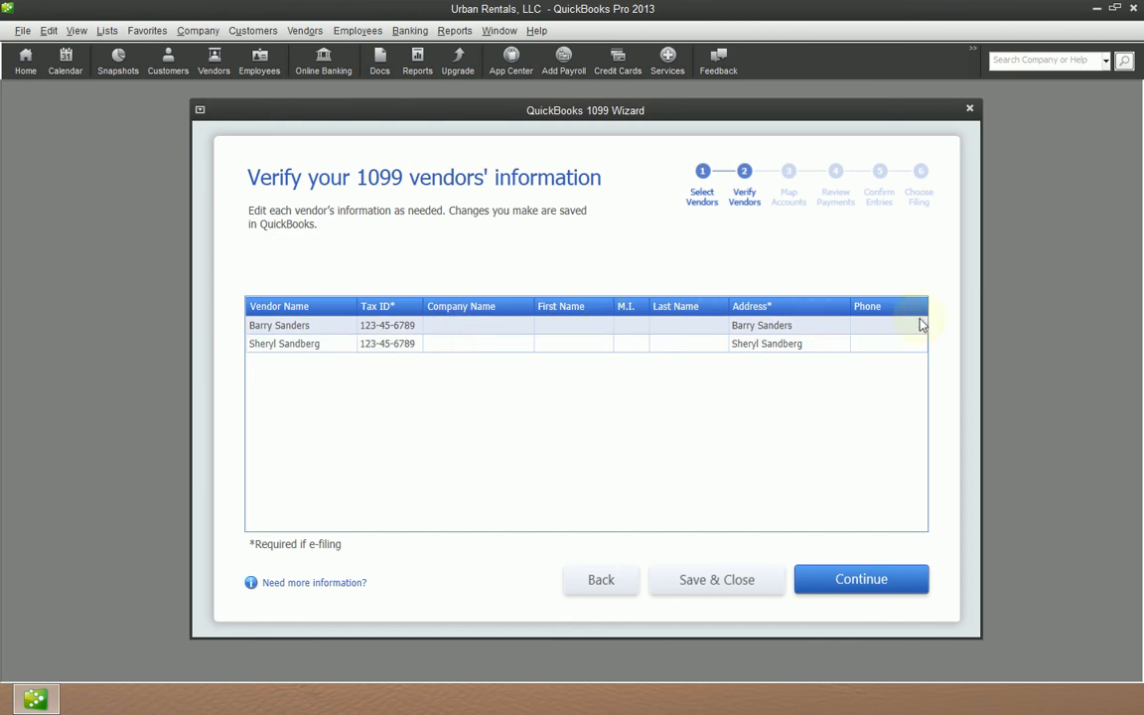
left_click(804, 330)
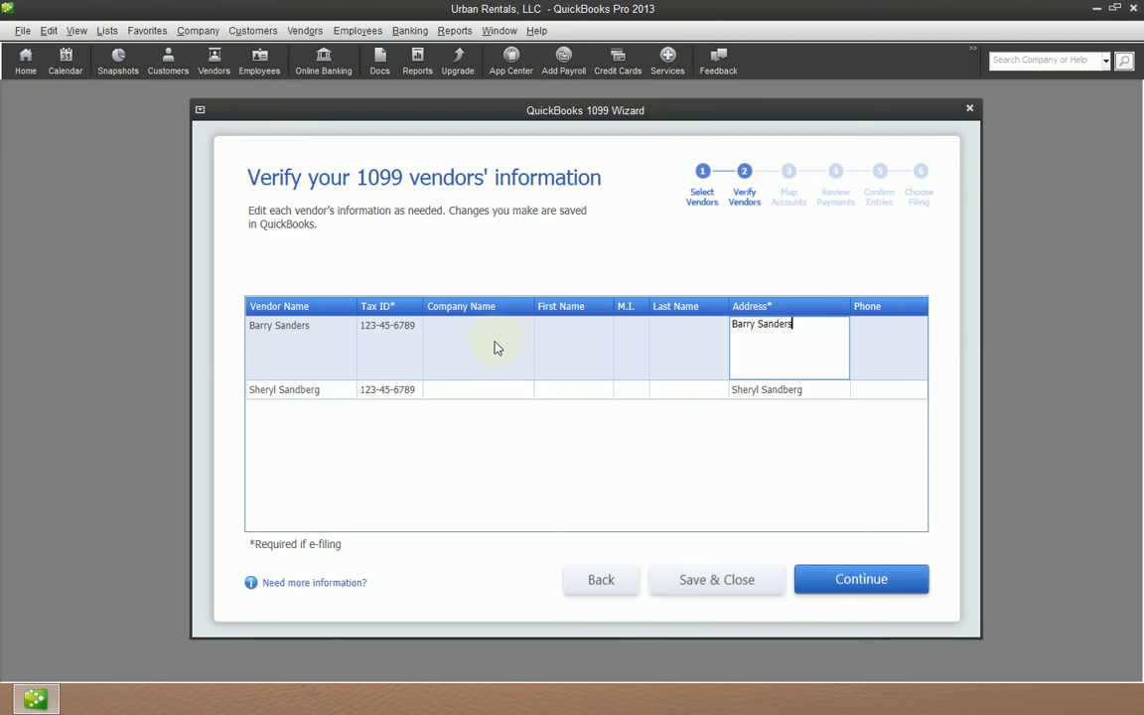
Step: Complete the billed-from address of the last vendor in the Vendor Center with street, city, state and ZIP code, and save it
left_click(209, 71)
left_click(100, 296)
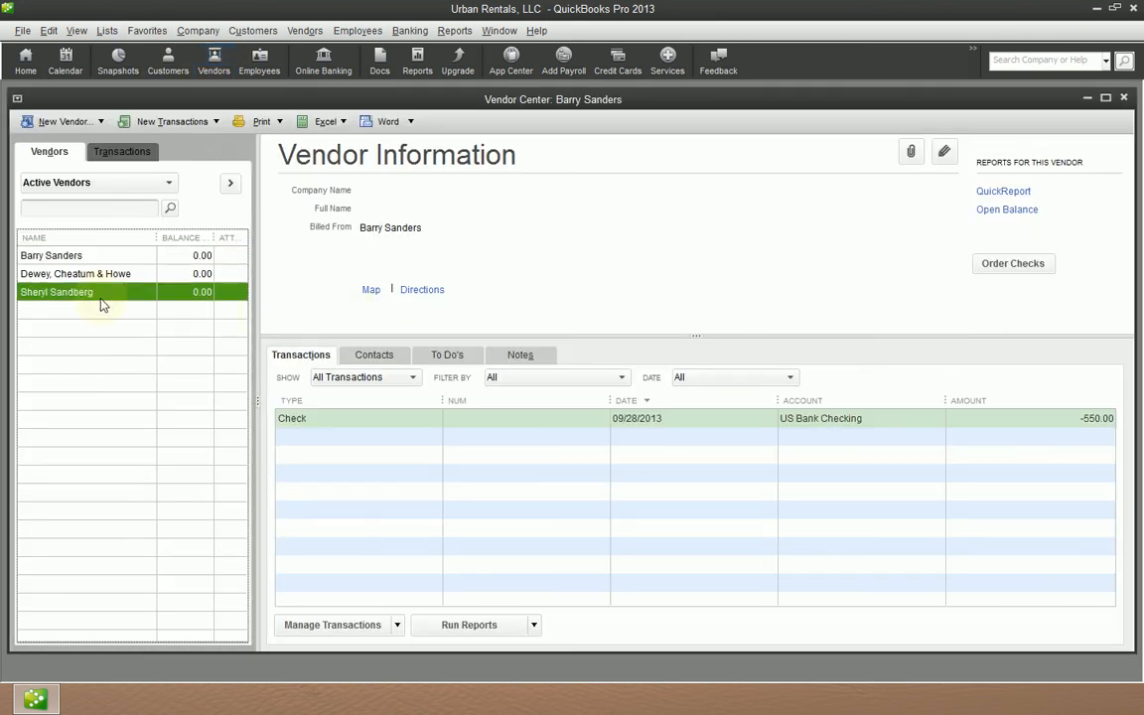
double_click(100, 298)
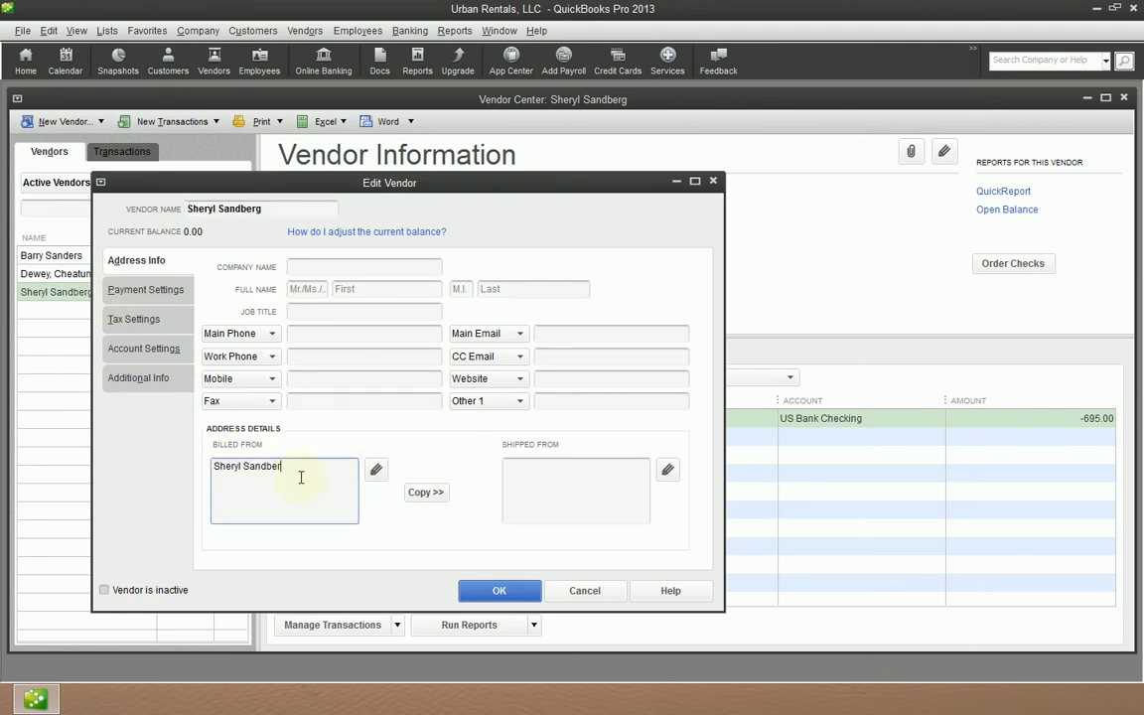
type("123 Sample St ")
type("Sampl")
type("etow")
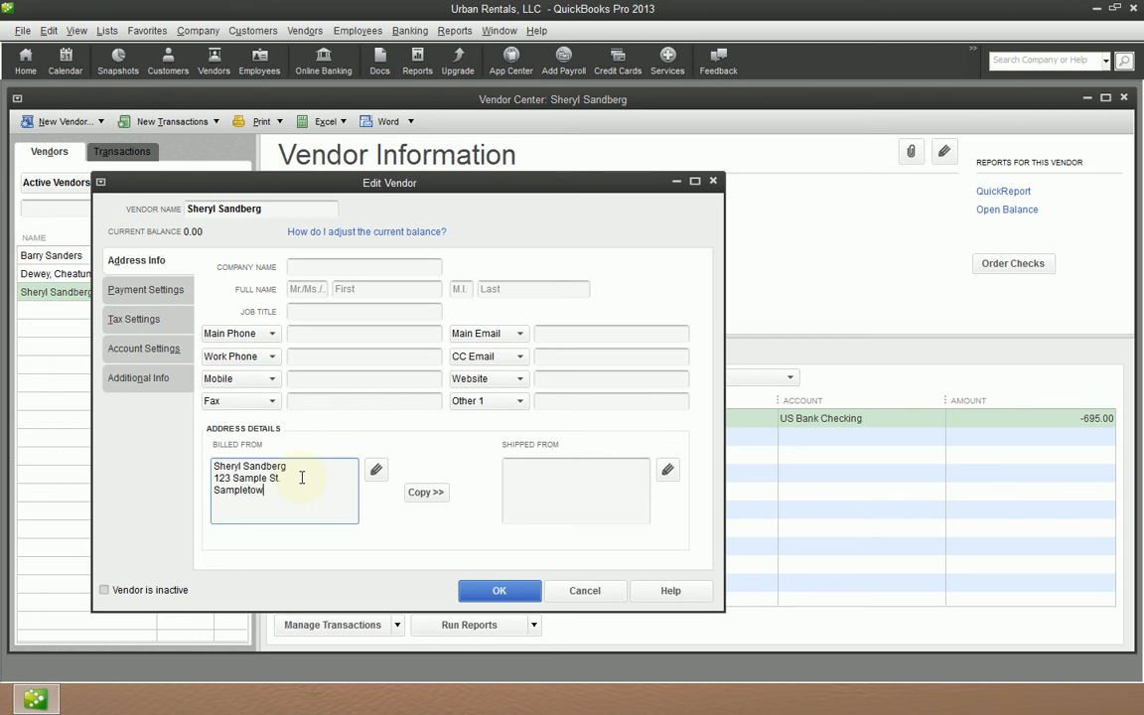
type("n, OH 4599")
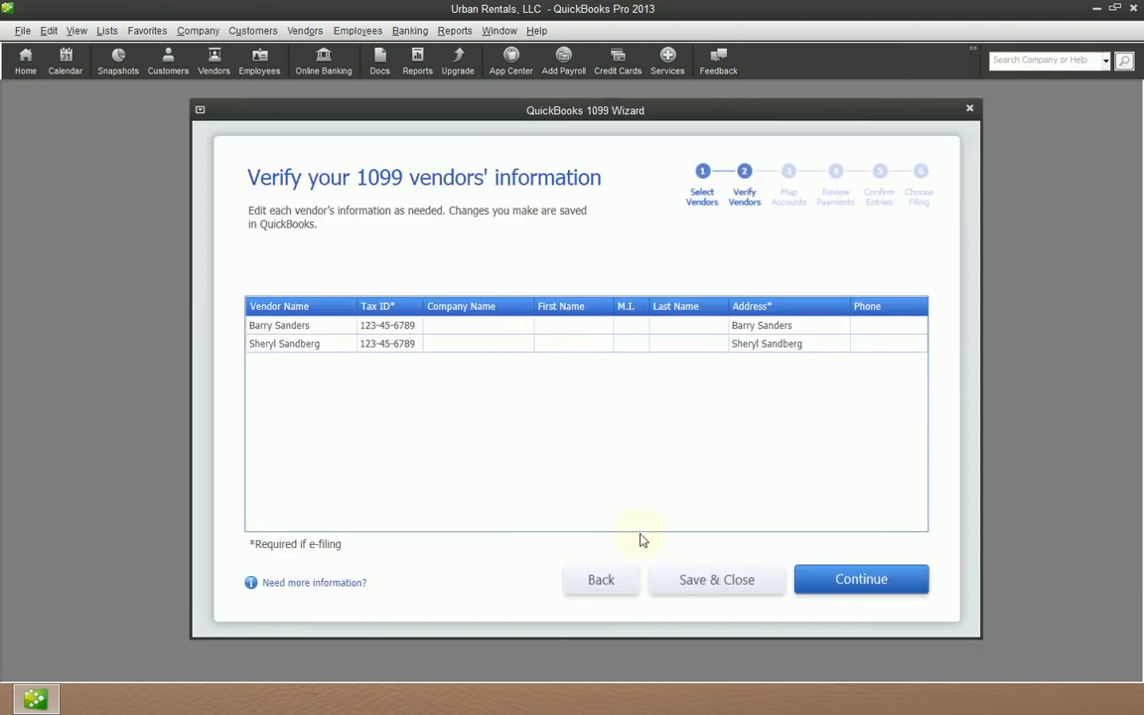
Step: Check the second vendor's address in the 1099 Wizard and proceed through the remaining pages to the choice of filing method
left_click(822, 346)
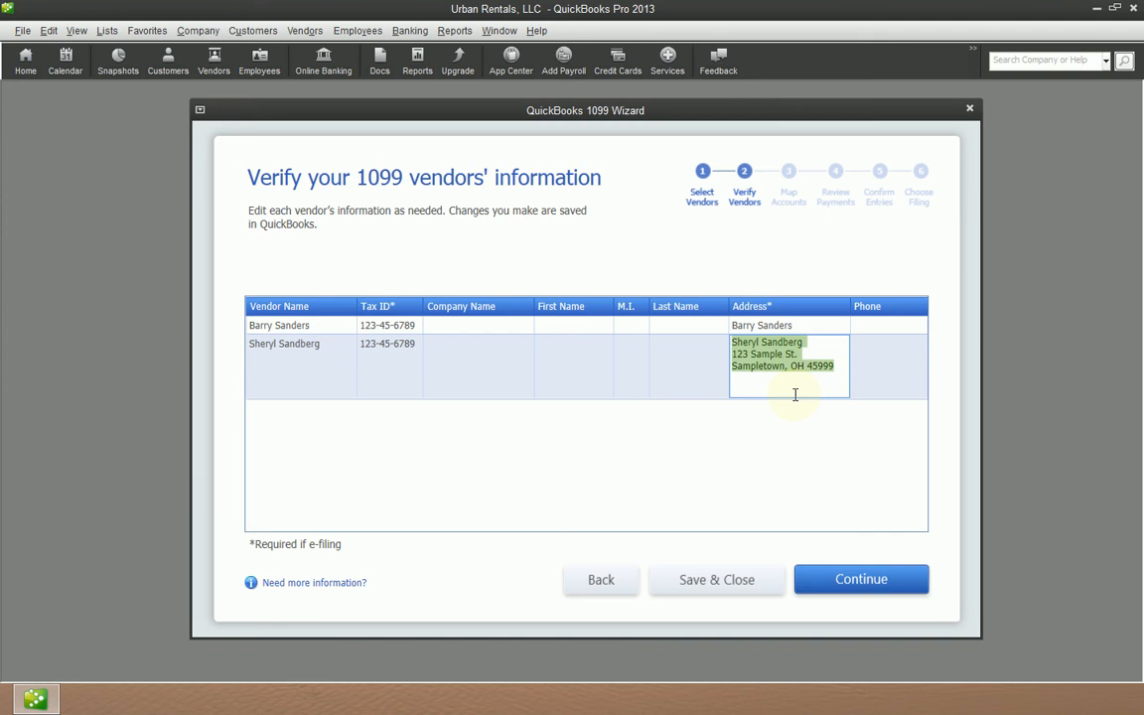
left_click(846, 586)
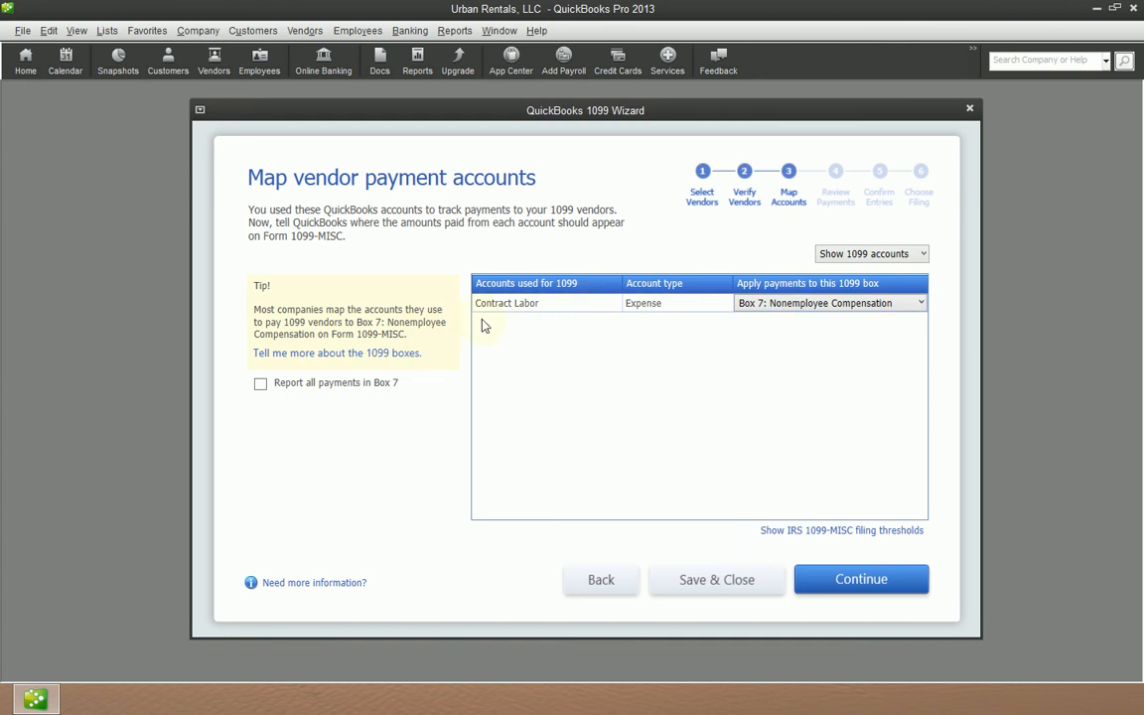
left_click(879, 584)
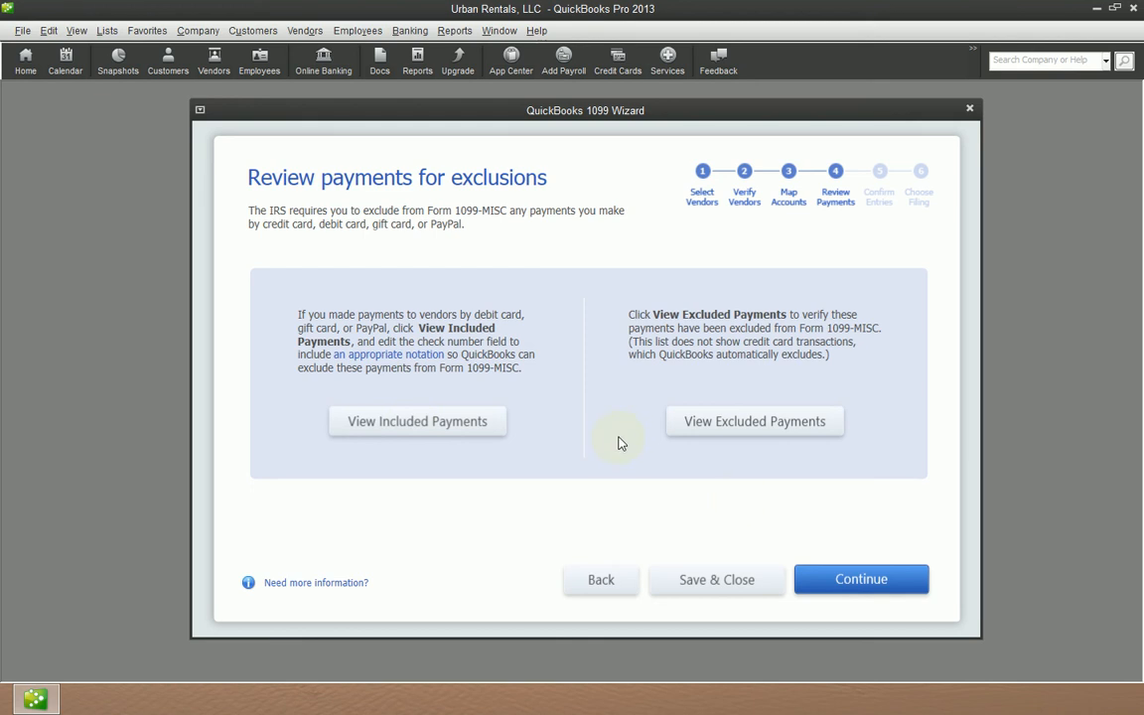
left_click(878, 584)
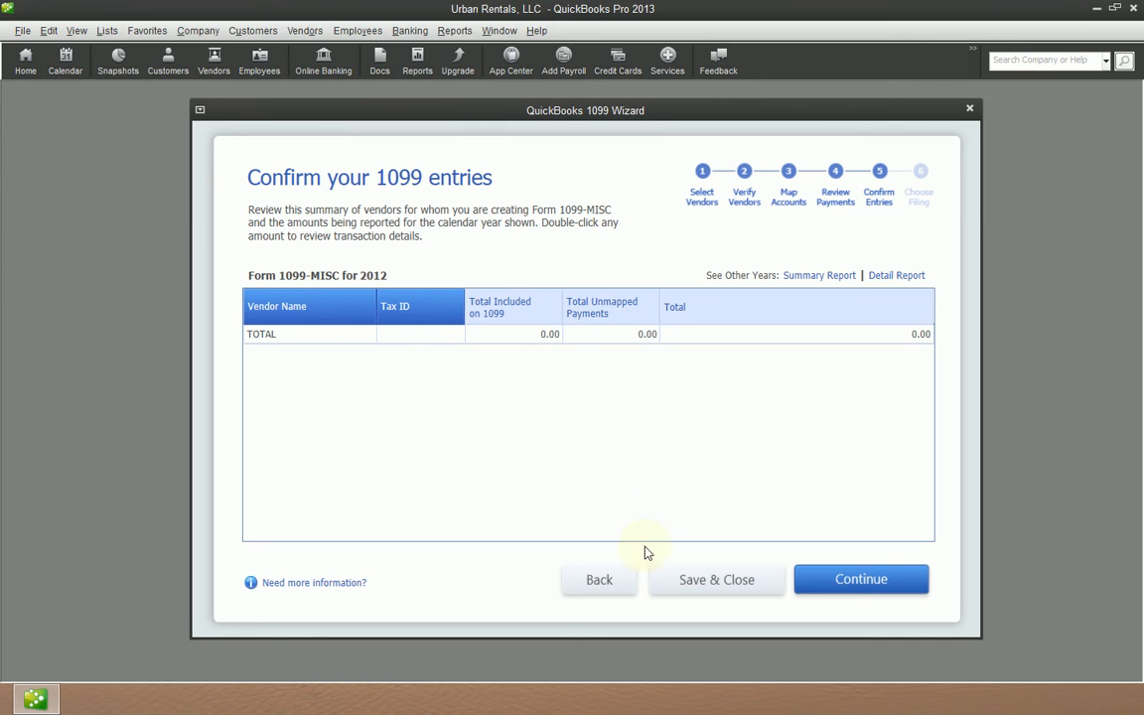
left_click(855, 578)
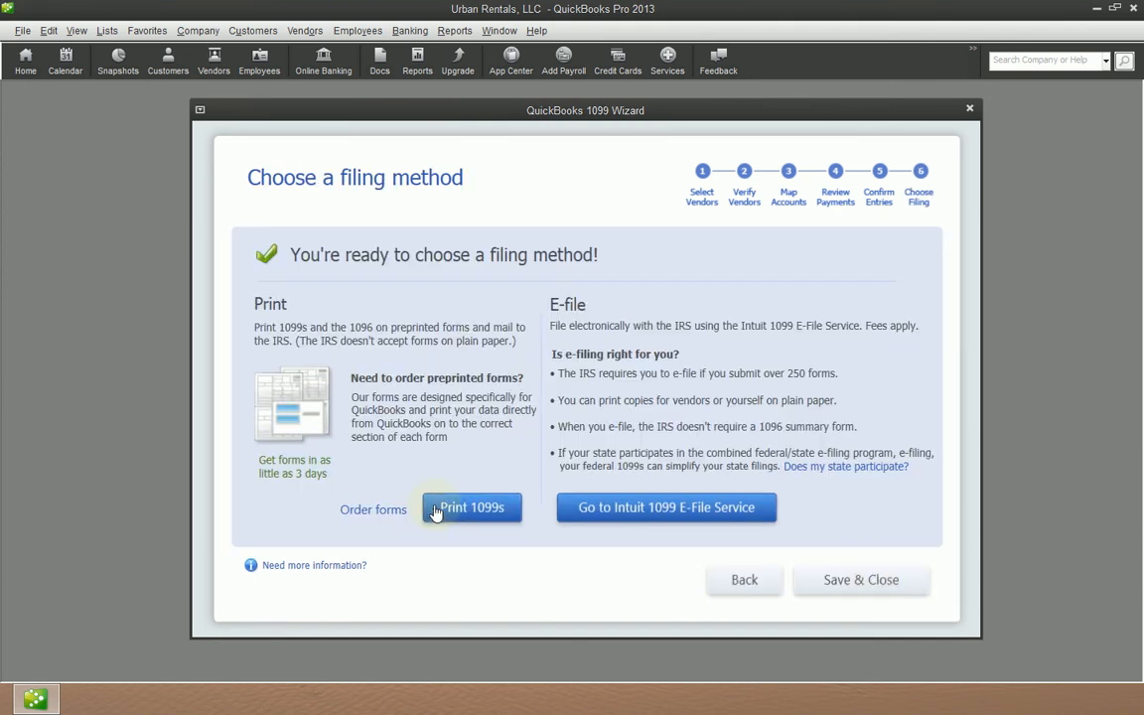
Step: Try to print the 1099s for Last Calendar Year
left_click(471, 506)
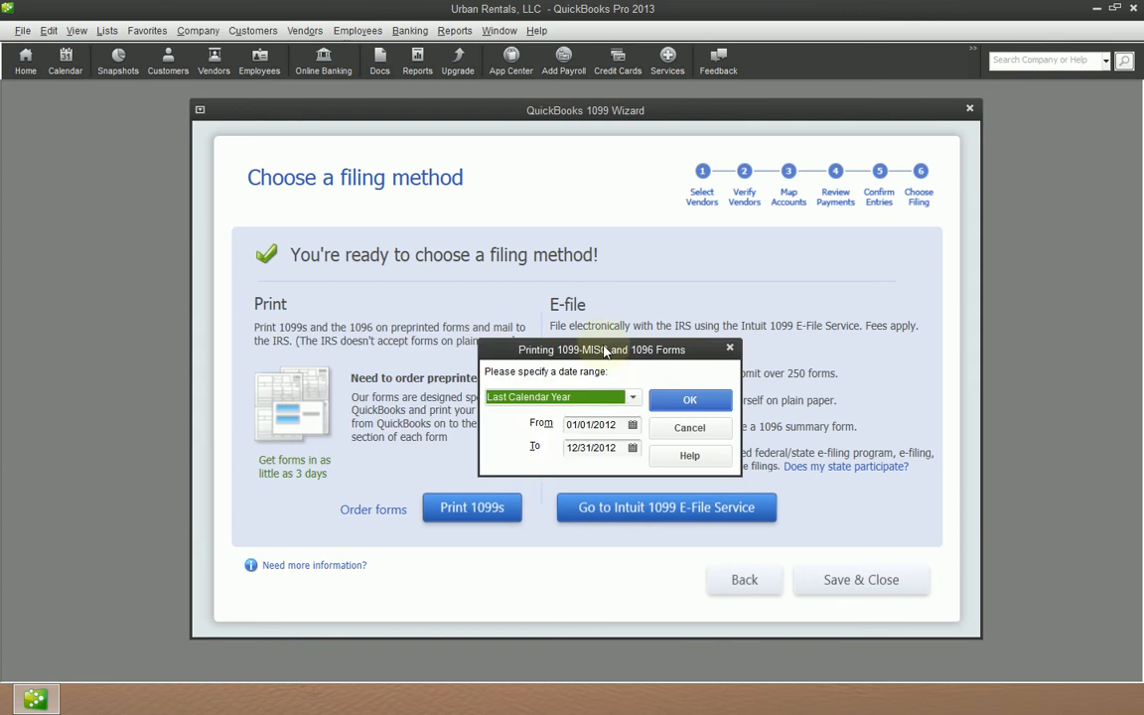
left_click(687, 398)
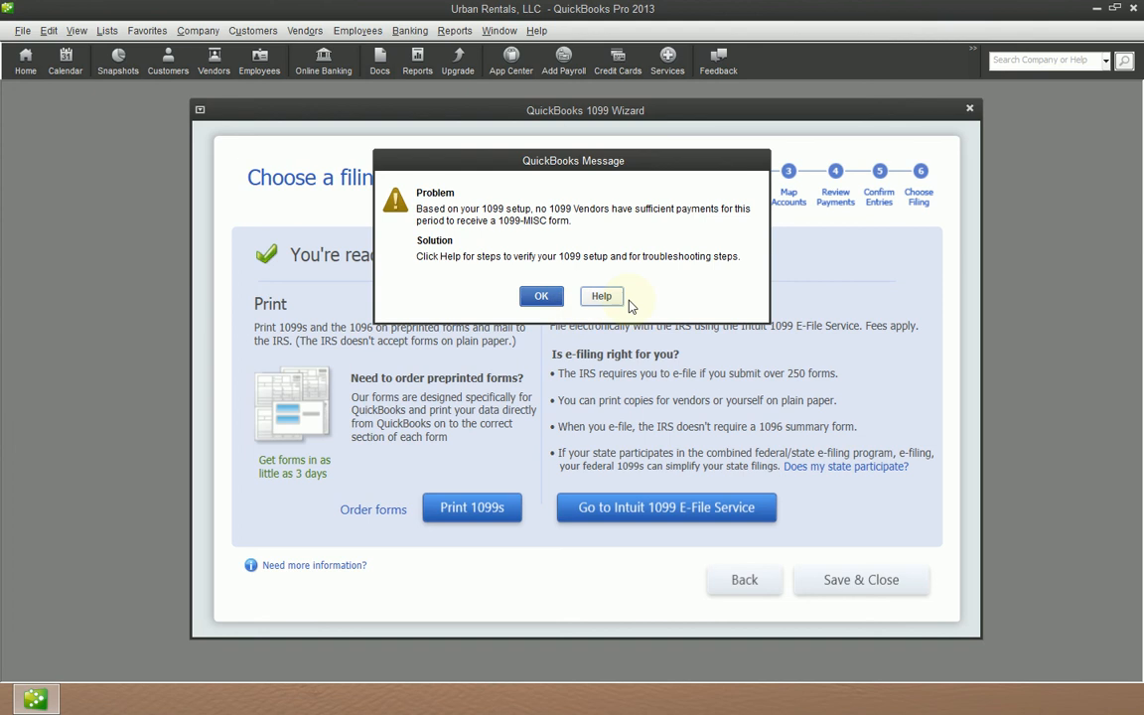
left_click(540, 296)
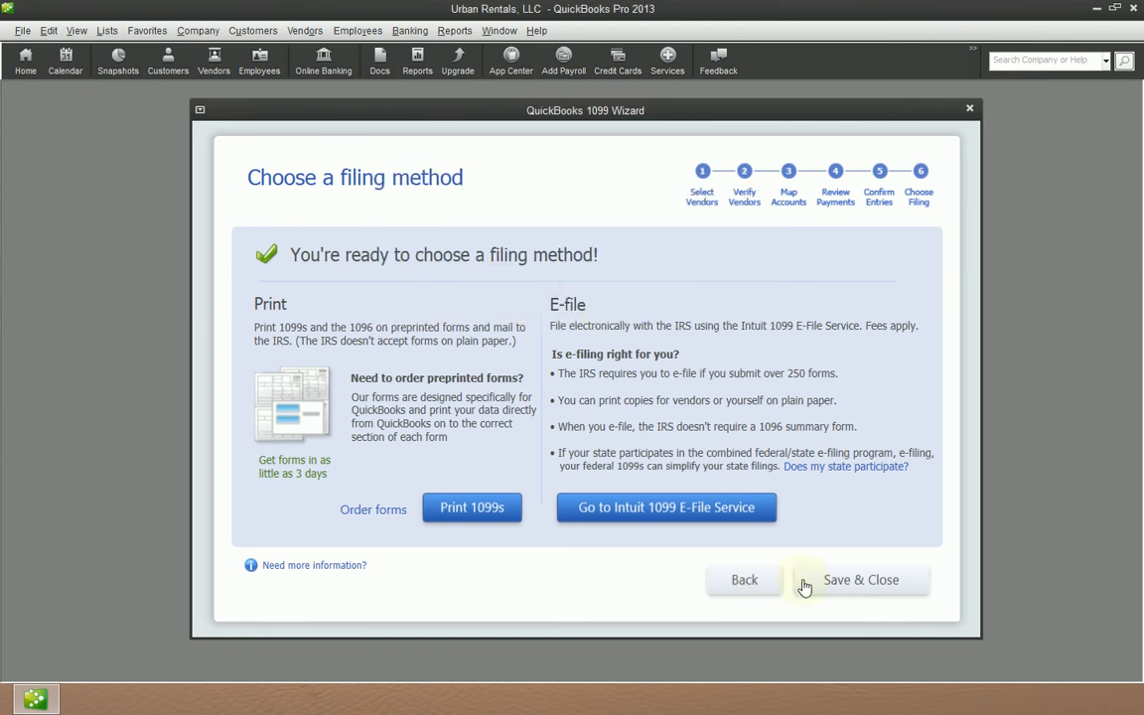
Step: Recheck the 1099 entries summary, open the 1099 print selection for This Calendar Year, and cancel it
left_click(743, 580)
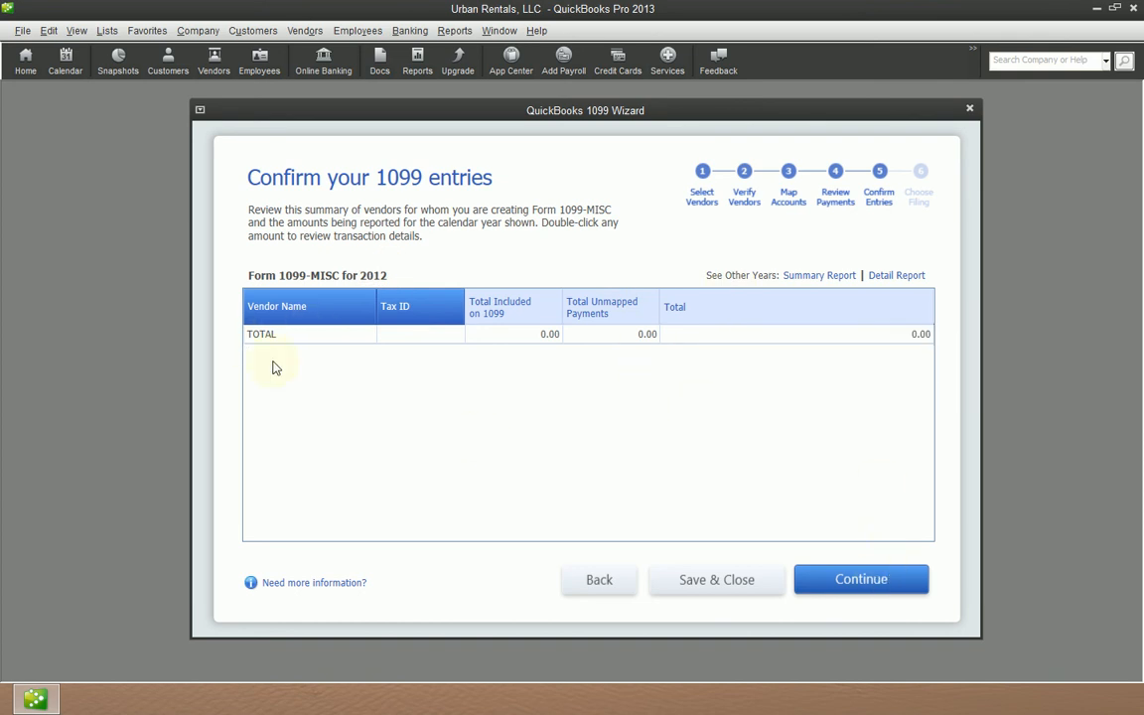
left_click(862, 581)
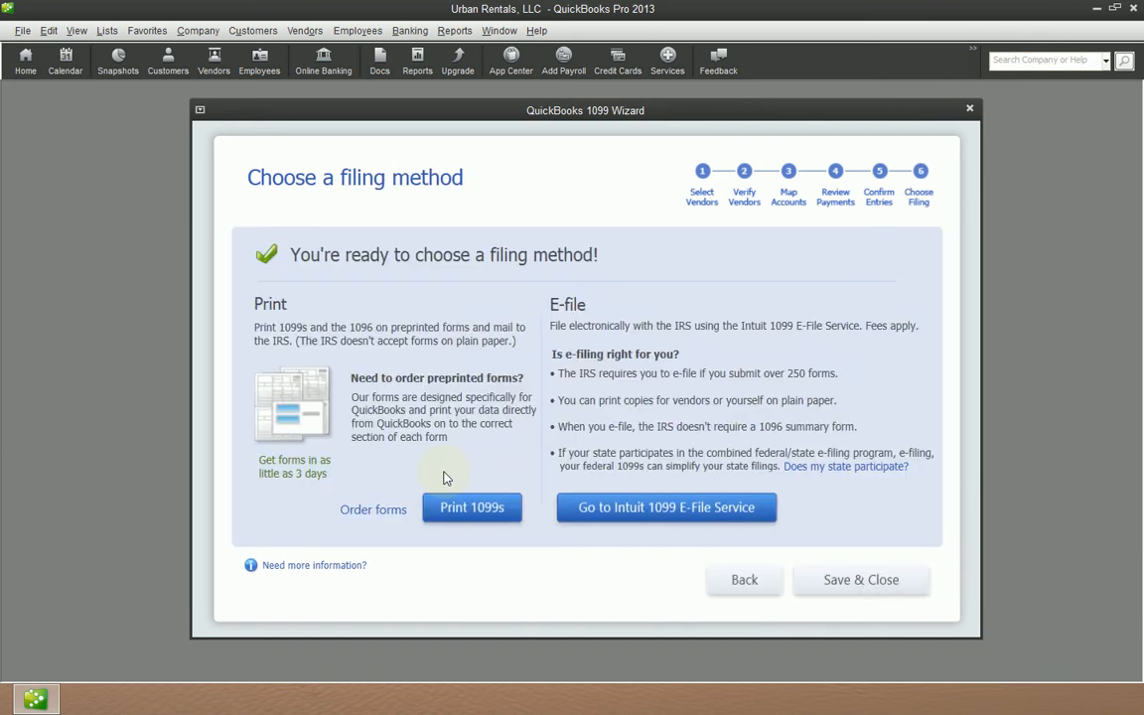
left_click(501, 512)
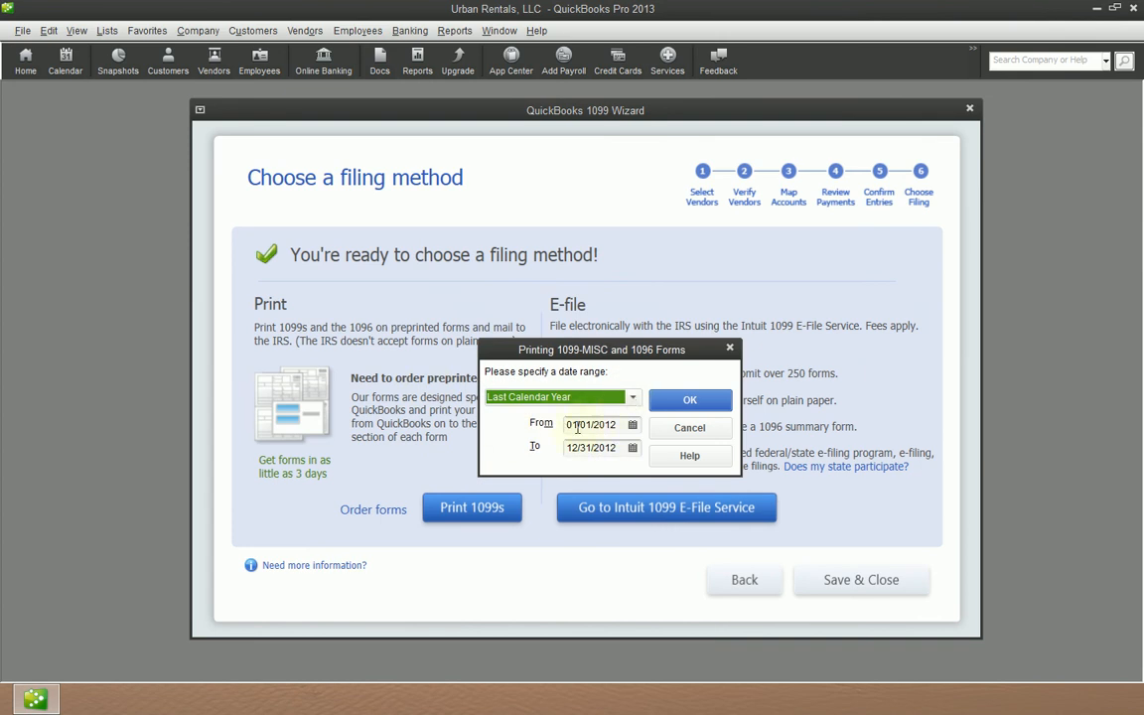
left_click(633, 403)
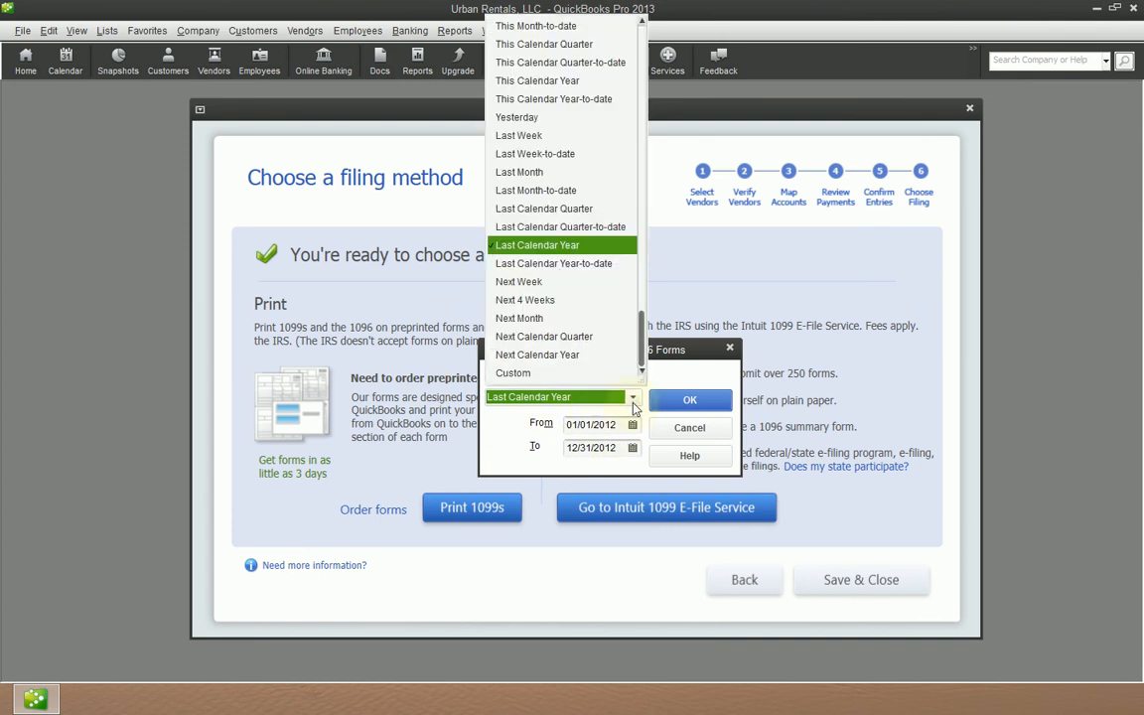
left_click(539, 80)
left_click(714, 408)
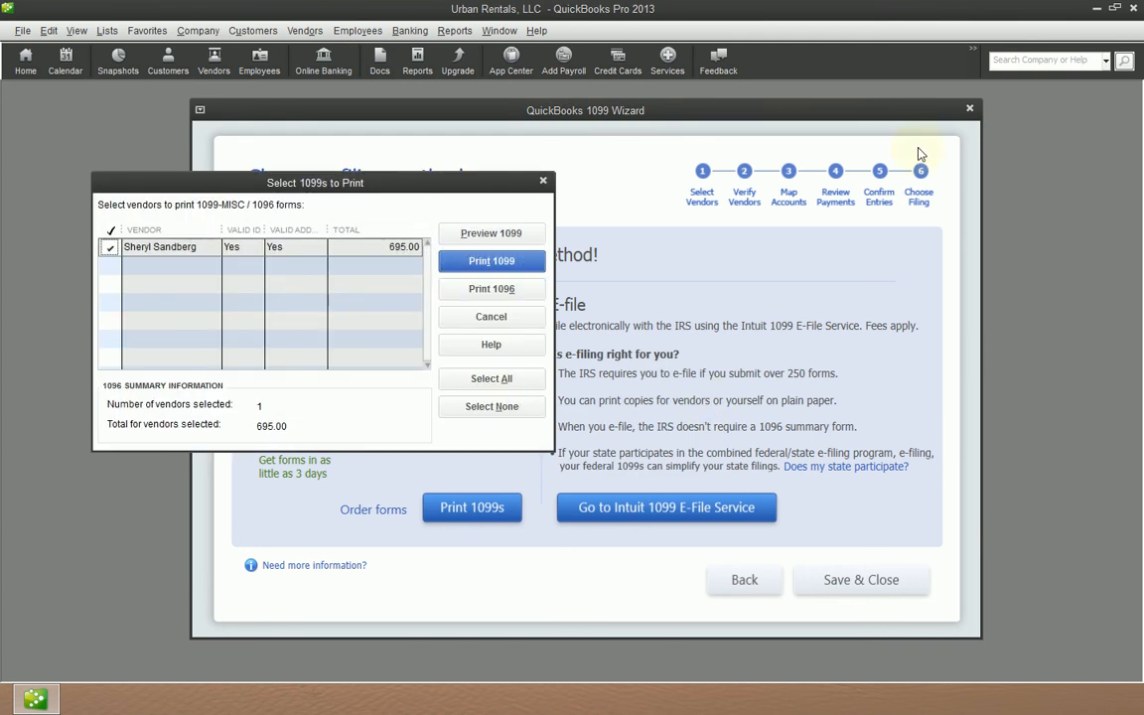
left_click(491, 316)
Step: Revisit the 1099 entries summary and bring up the vendors to print again with the date range This Calendar Year
left_click(744, 579)
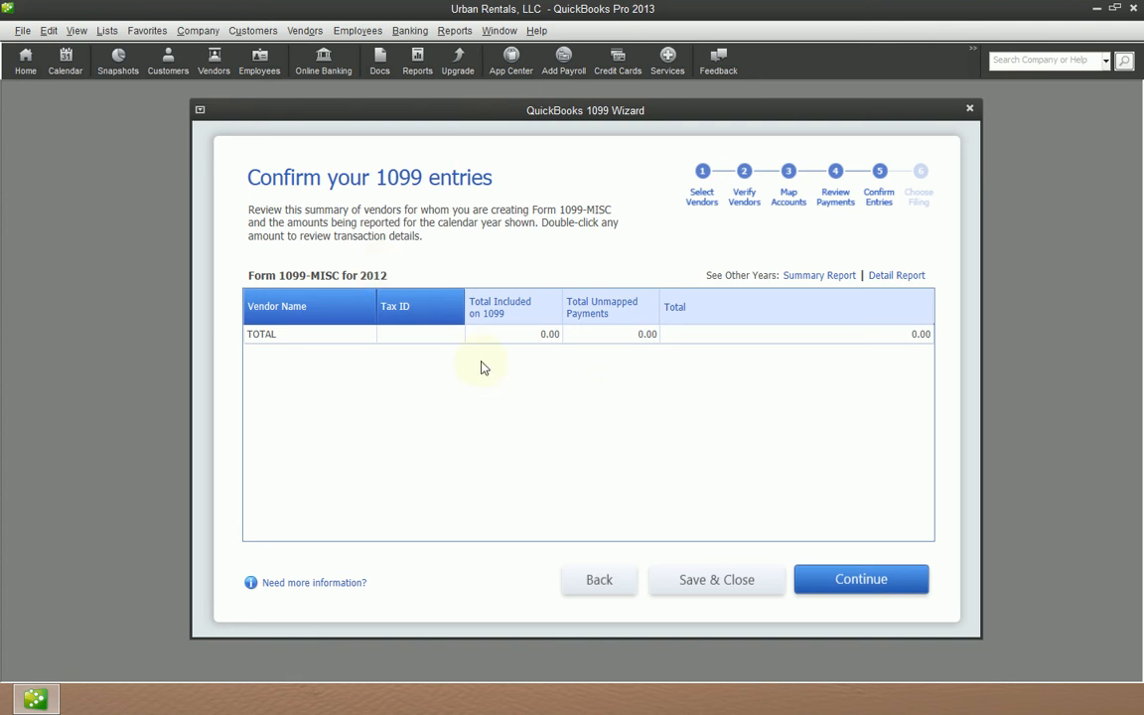
left_click(867, 582)
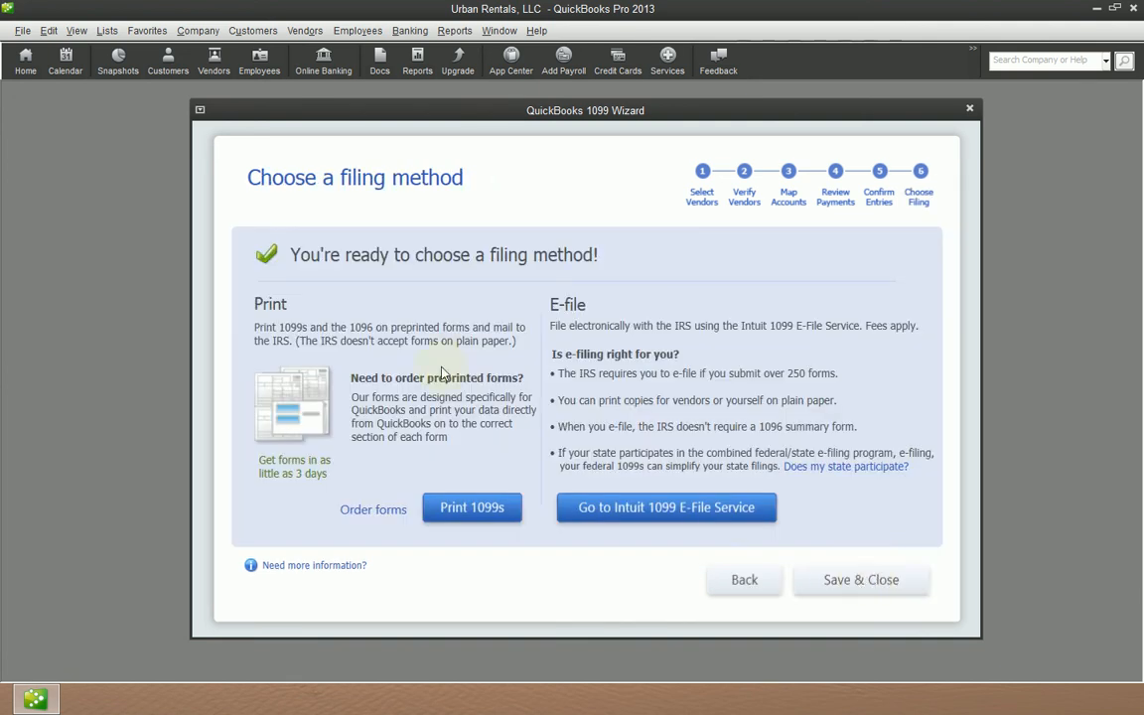
left_click(470, 512)
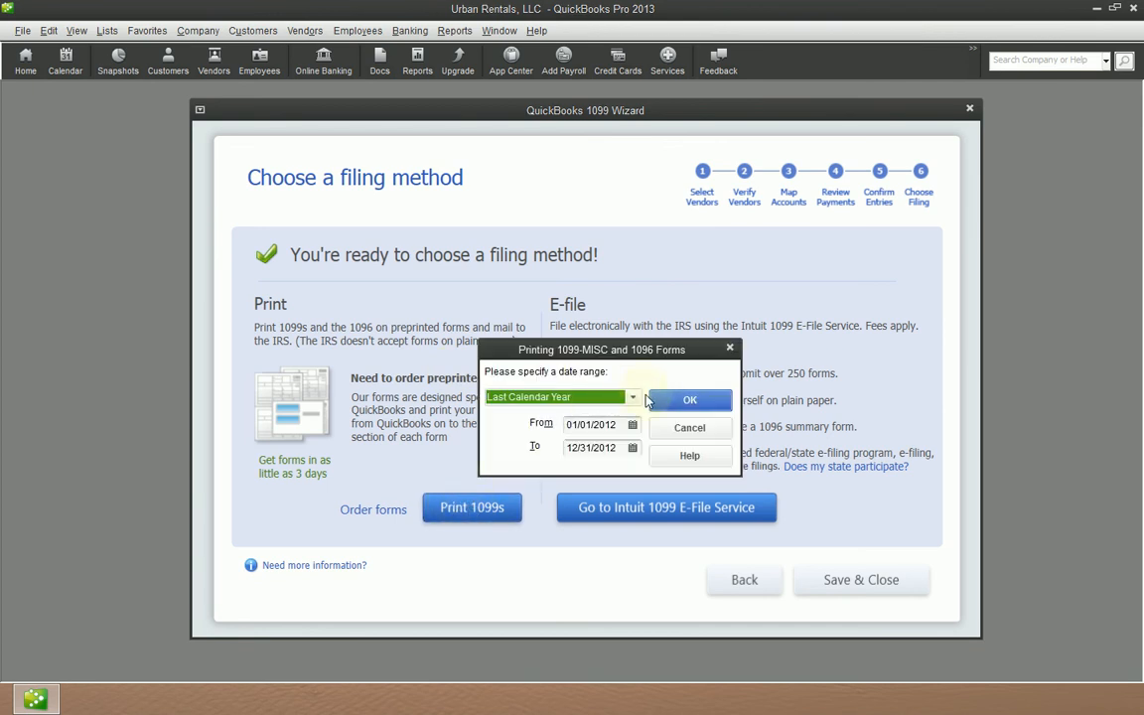
left_click(556, 397)
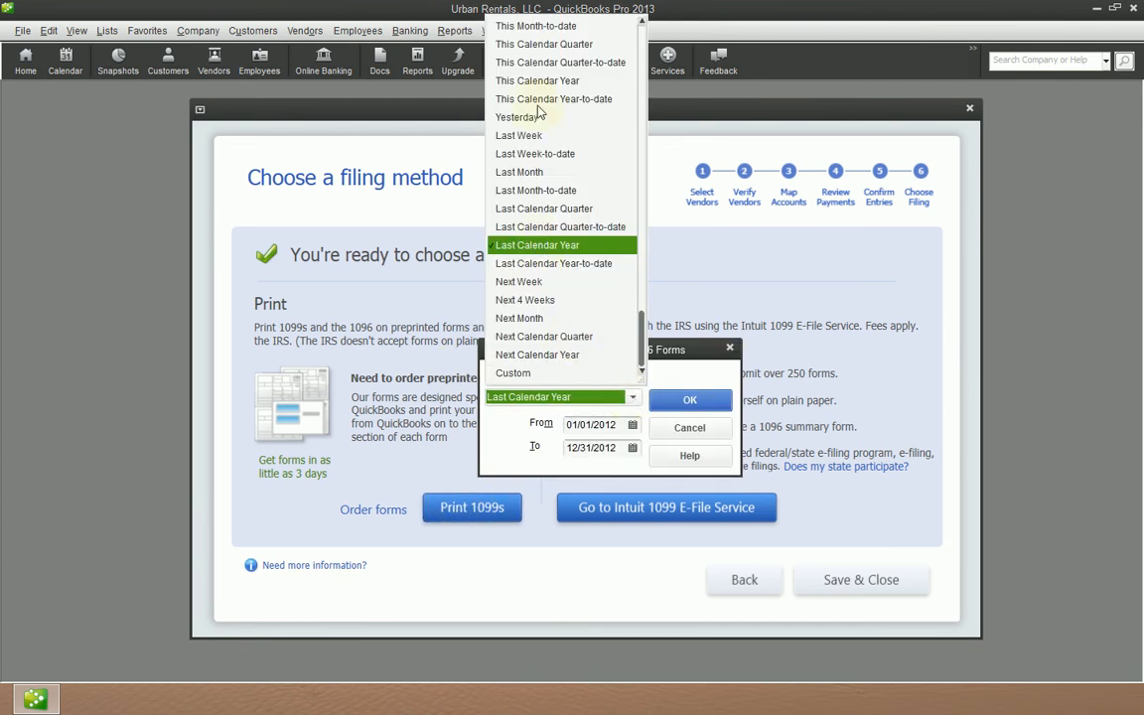
left_click(566, 84)
left_click(701, 400)
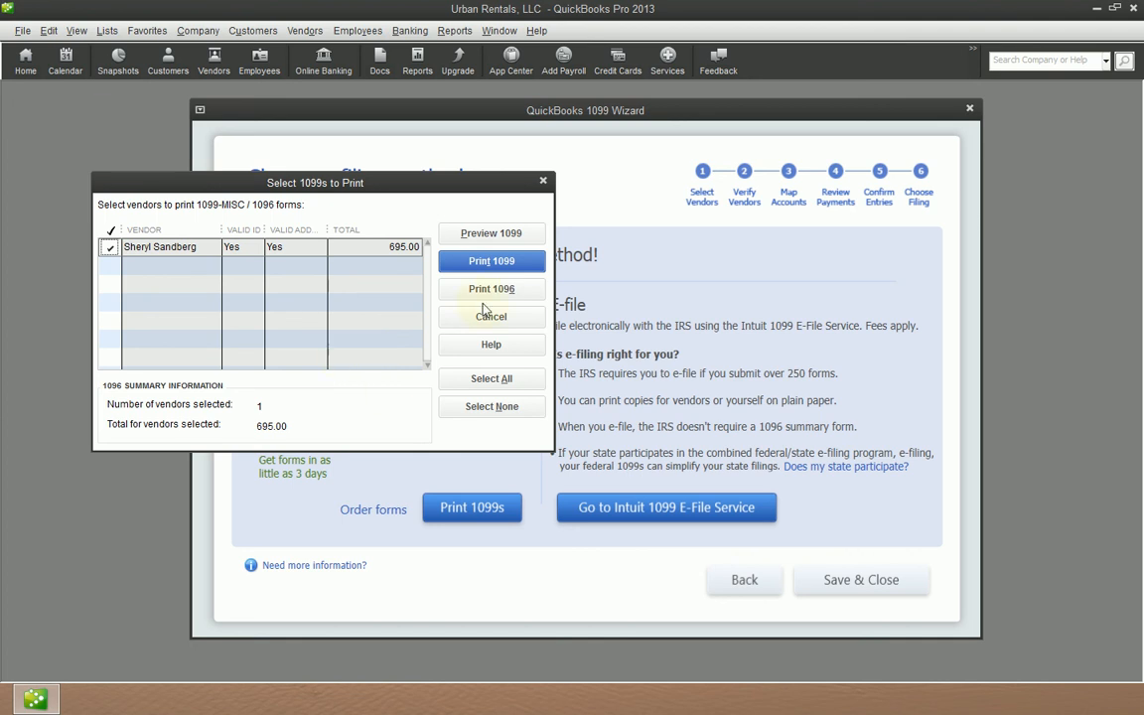
Step: Preview the selected vendor's 1099 at full-window size, zoom in to examine its printed details, and close the preview
left_click(515, 233)
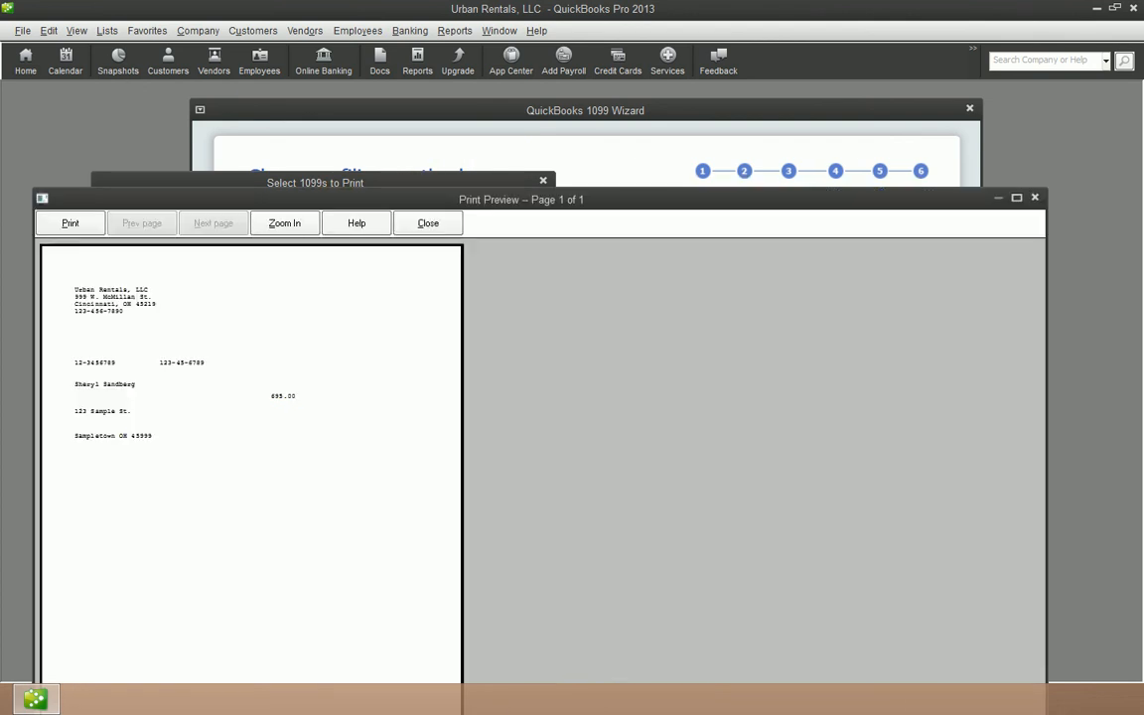
left_click_drag(720, 207, 706, 101)
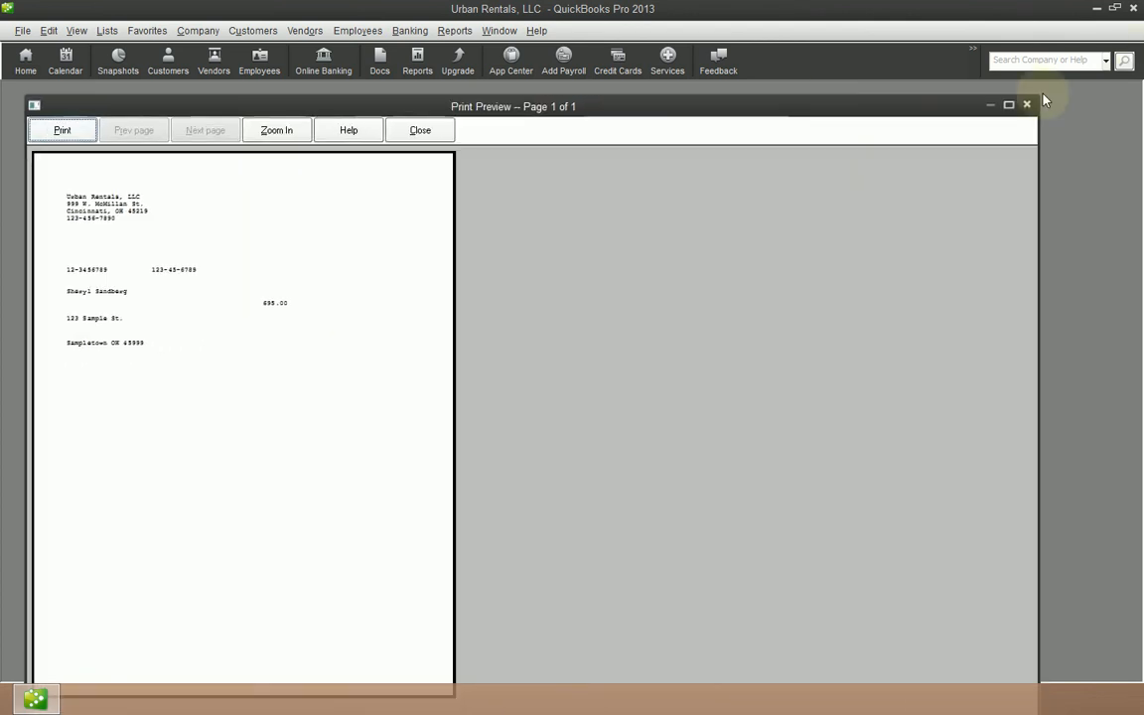
left_click(1010, 105)
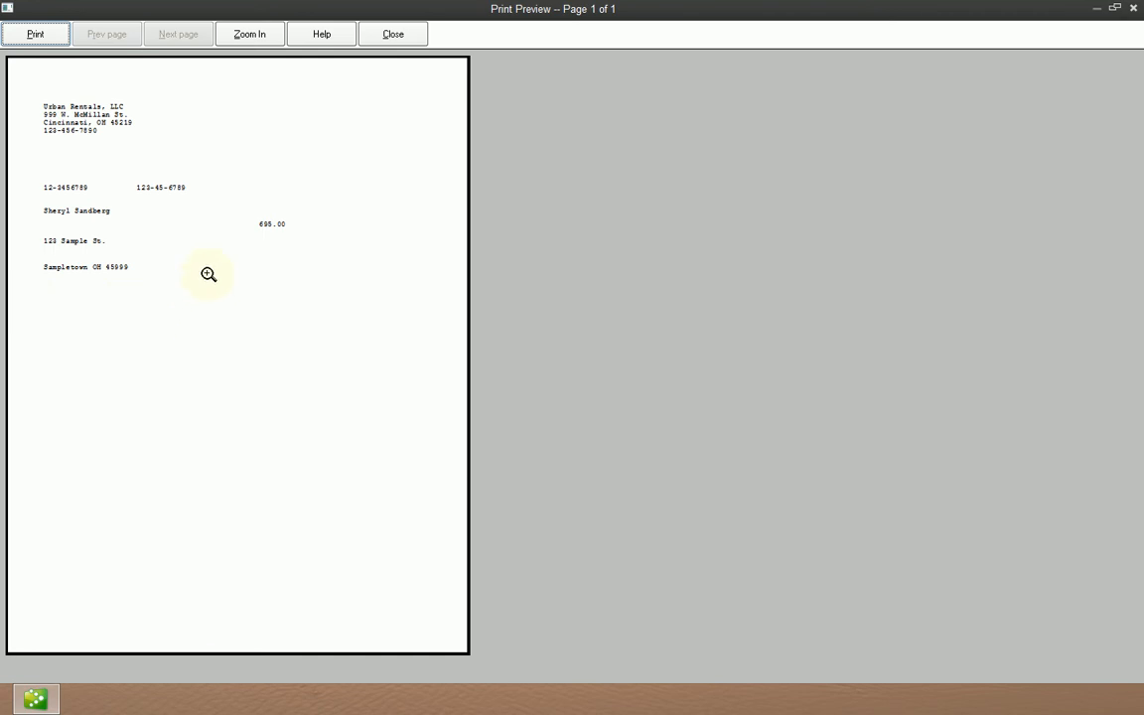
left_click(256, 38)
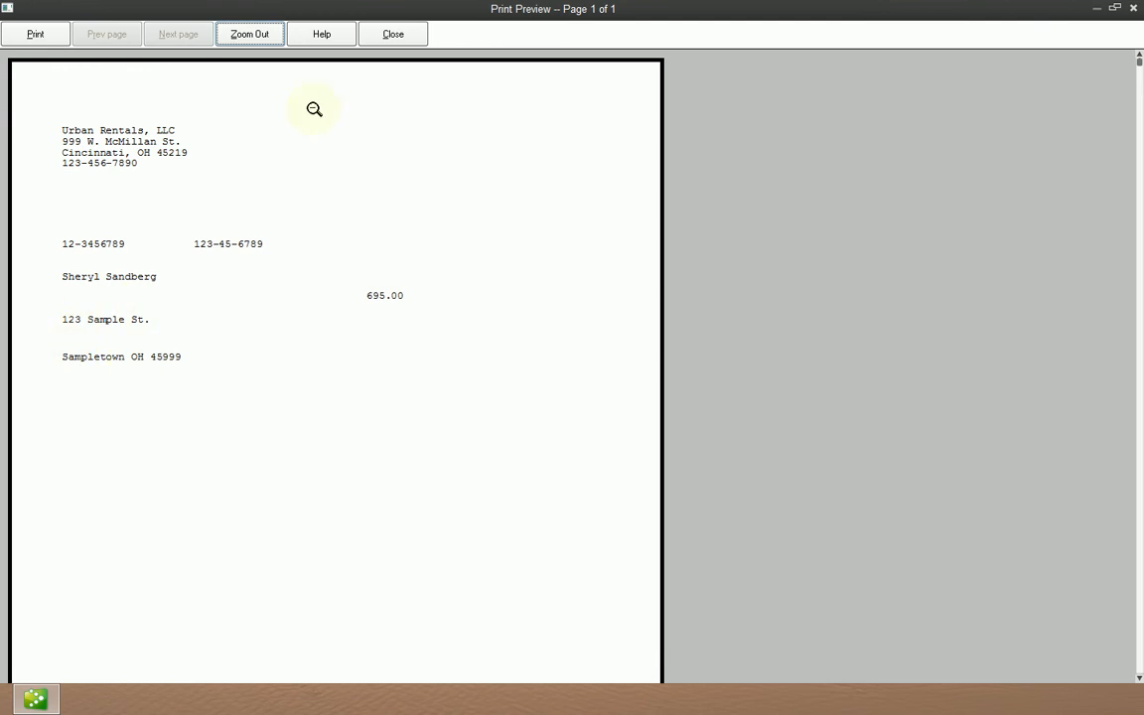
left_click(393, 36)
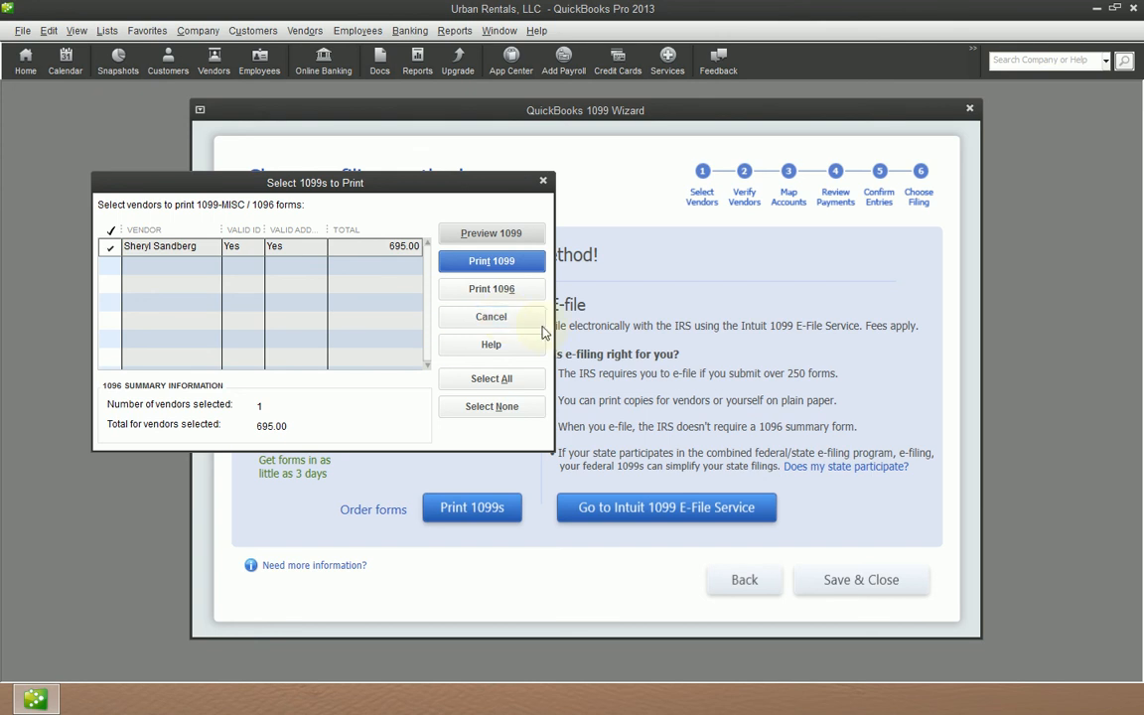
Step: Cancel the selection of 1099s to print, and save and close the 1099 Wizard
left_click(506, 318)
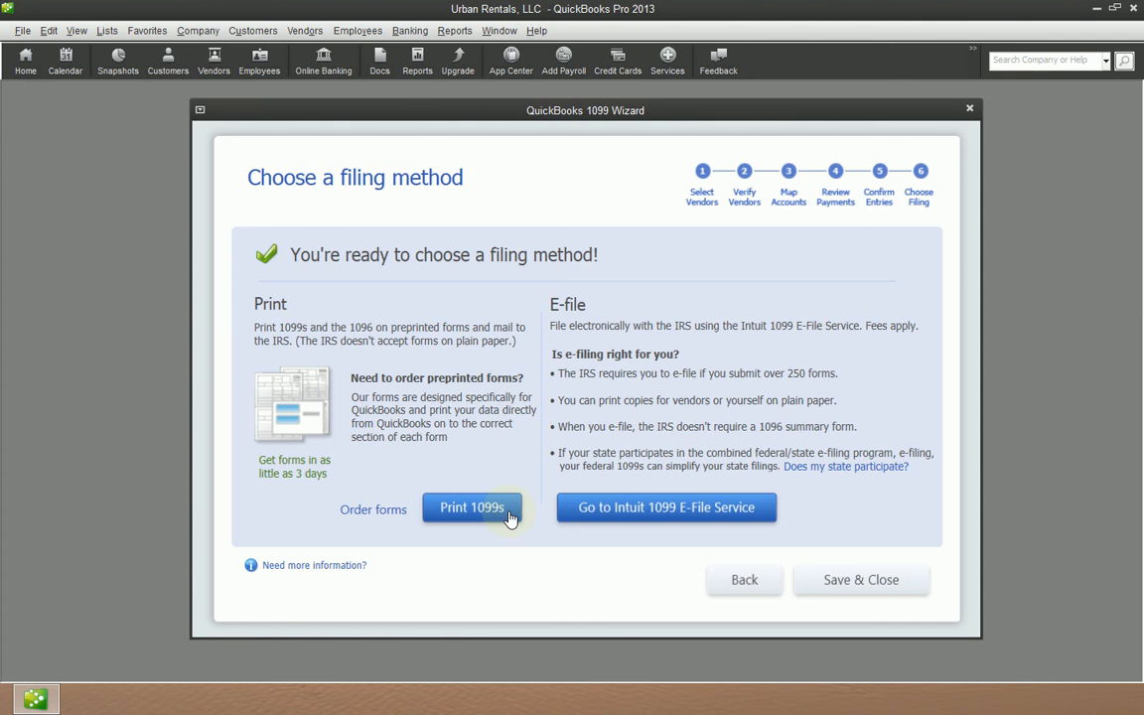
left_click(861, 584)
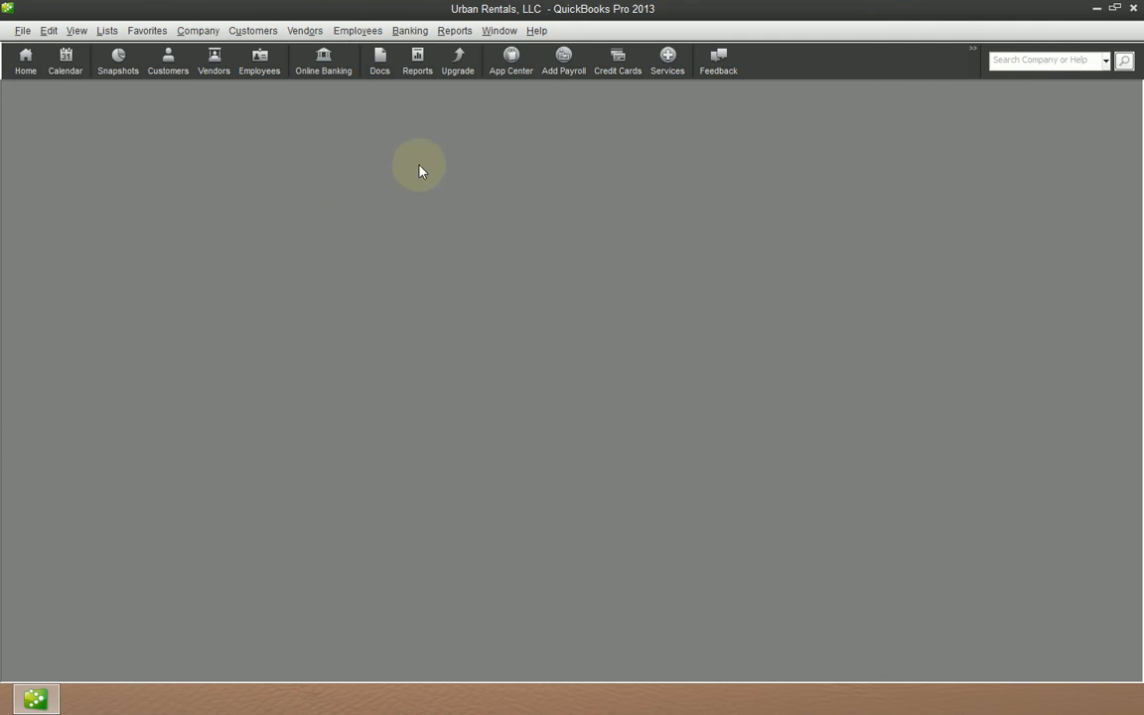
Step: Browse the report categories to find the 1099 reports offered under Vendors & Payables
left_click(455, 31)
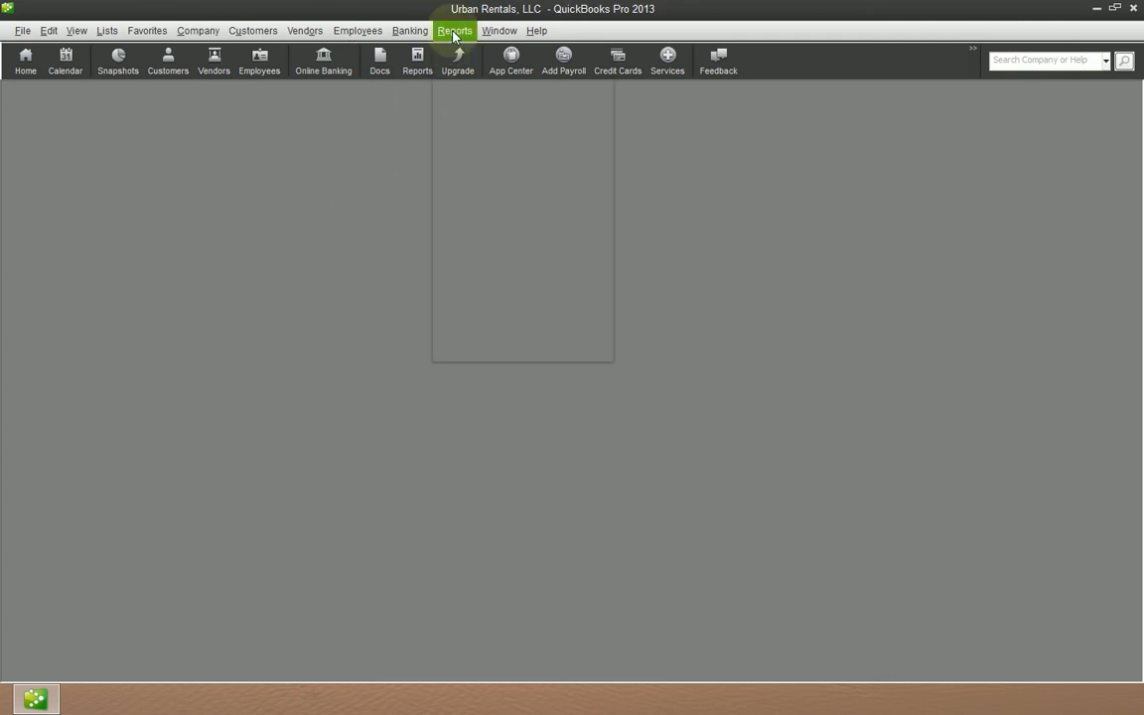
mouse_move(554, 152)
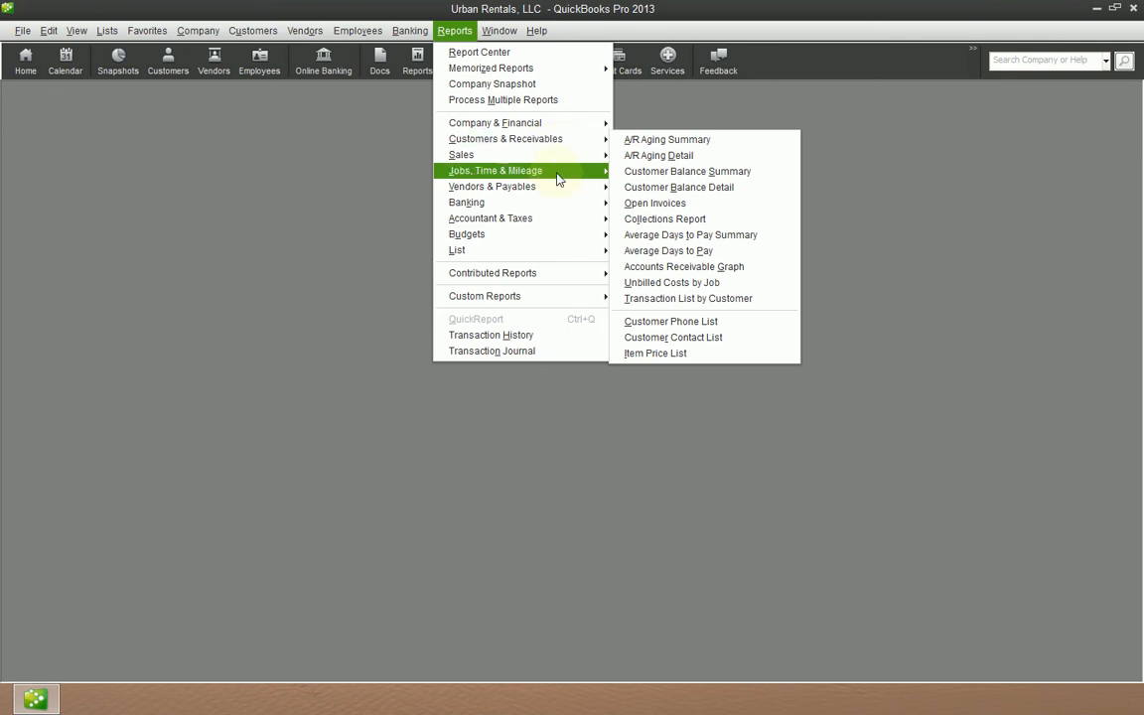
mouse_move(557, 177)
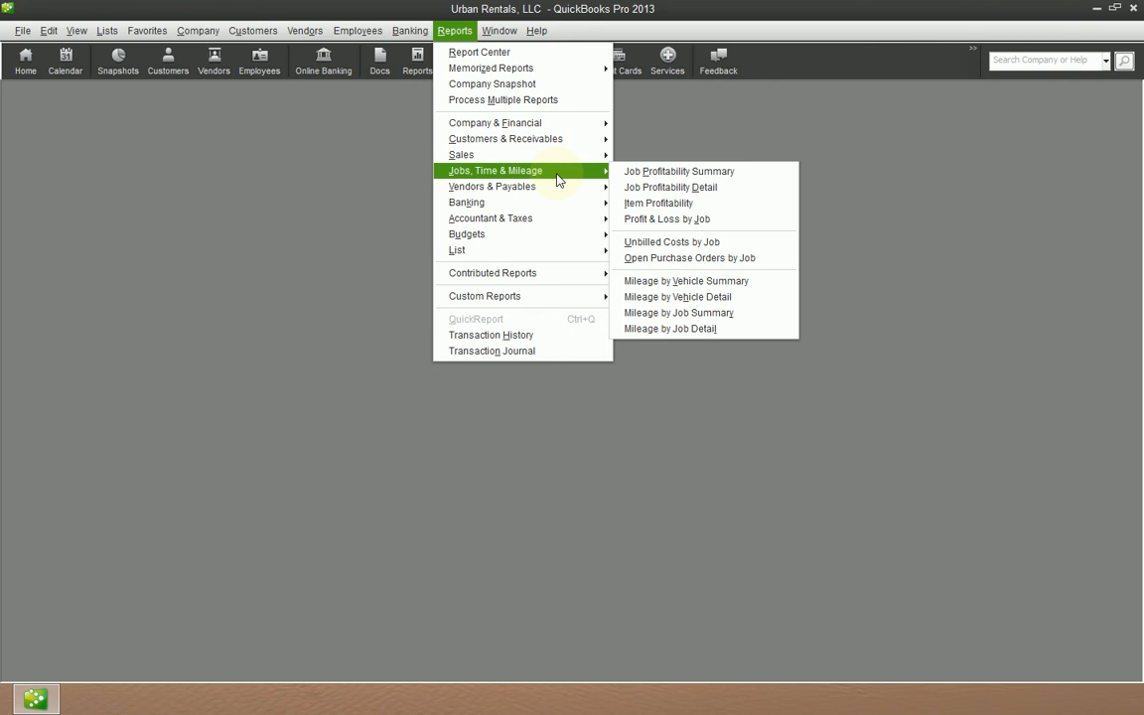
mouse_move(501, 223)
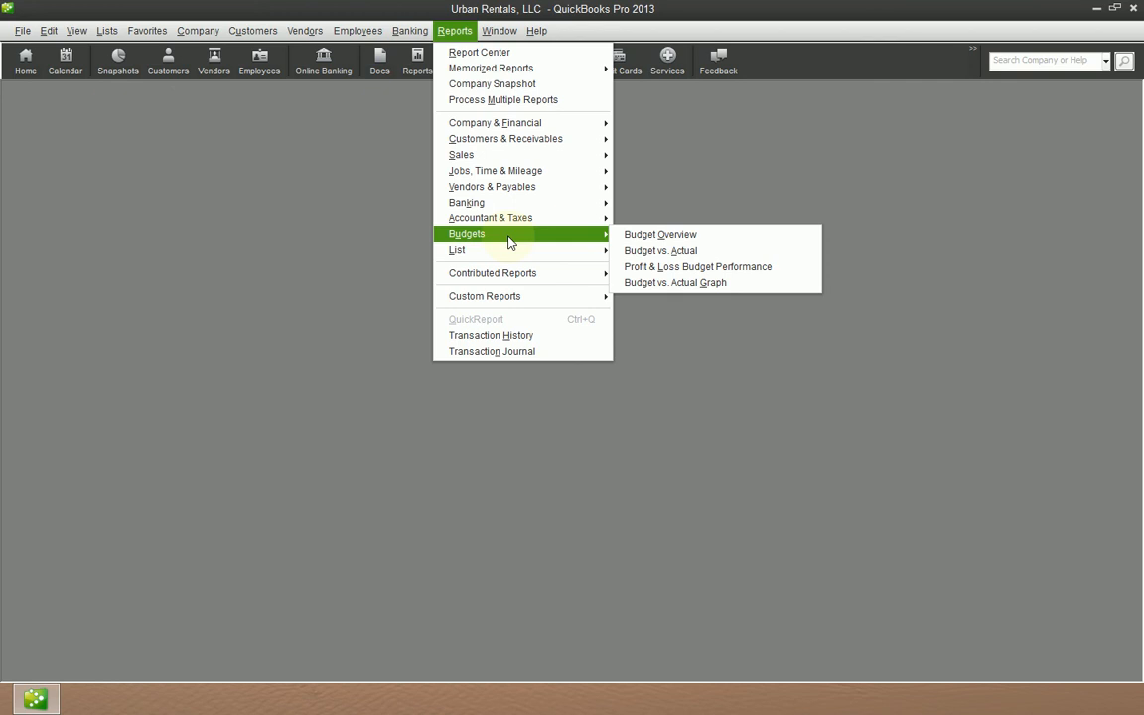
mouse_move(509, 254)
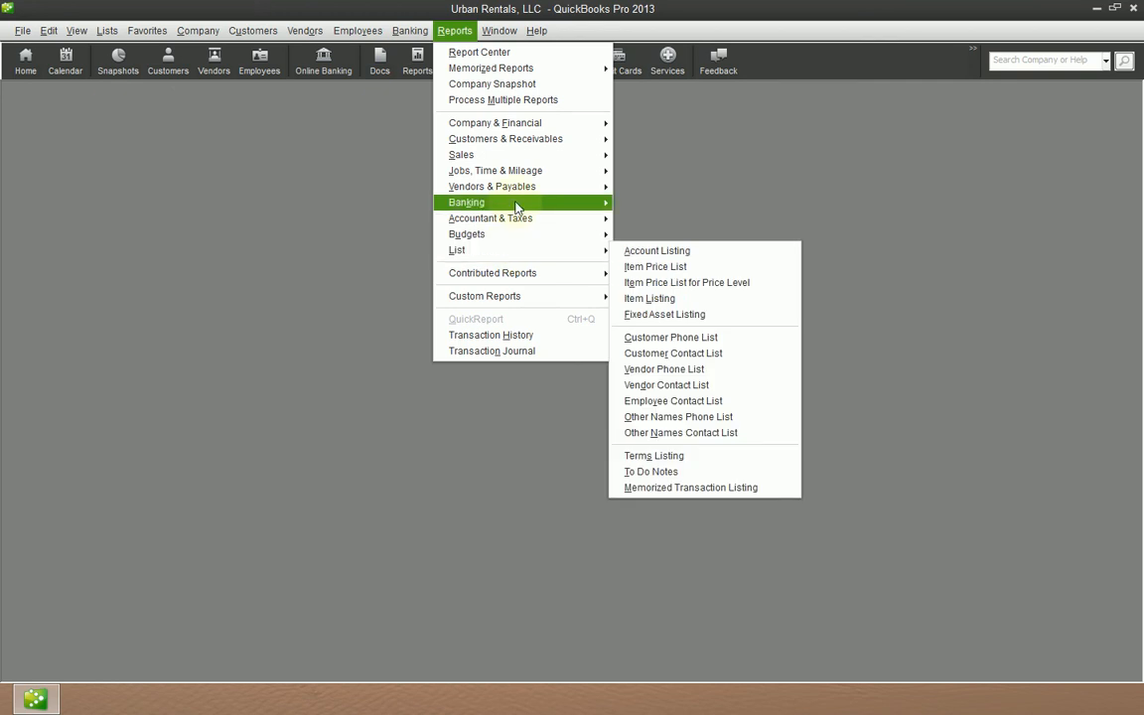
mouse_move(524, 190)
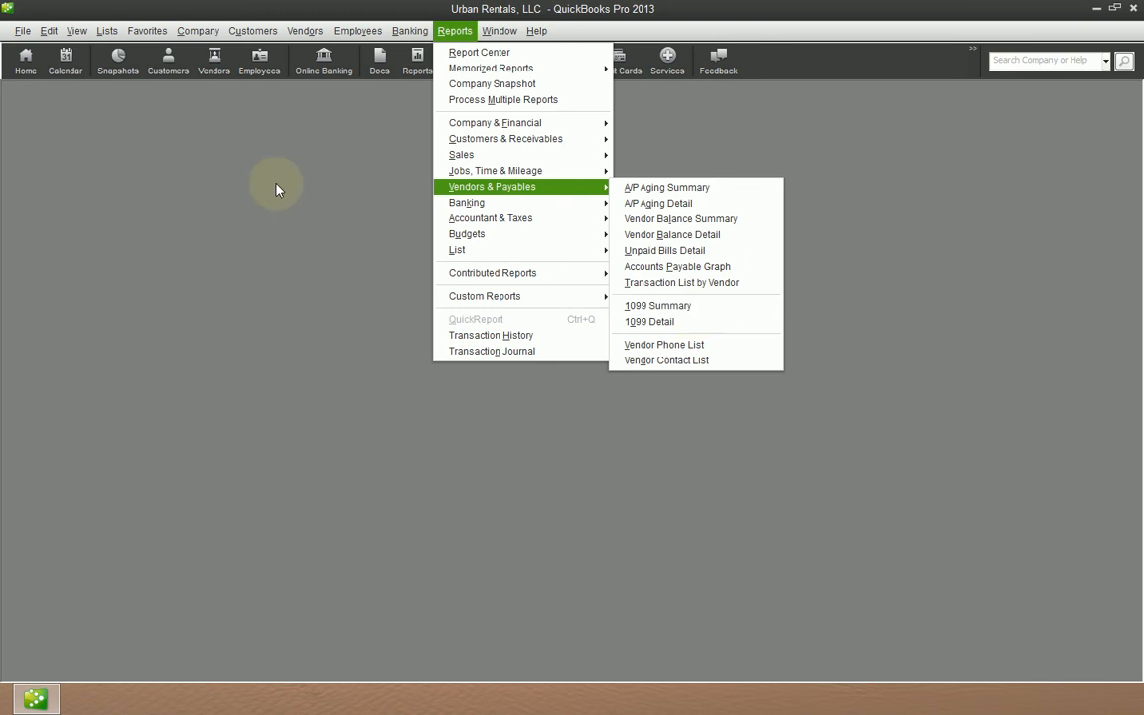
Step: Set the company's Tax: 1099 preference for filing 1099-MISC forms to No and check the Vendors & Payables reports on offer
left_click(53, 34)
left_click(47, 30)
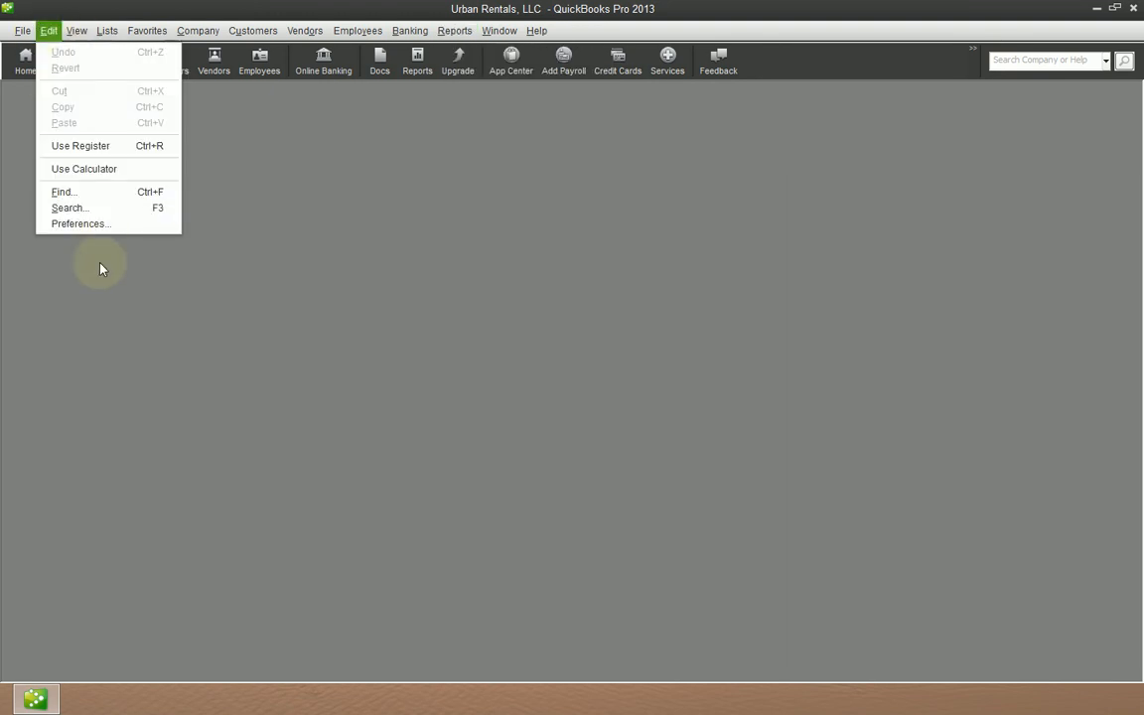
left_click(99, 223)
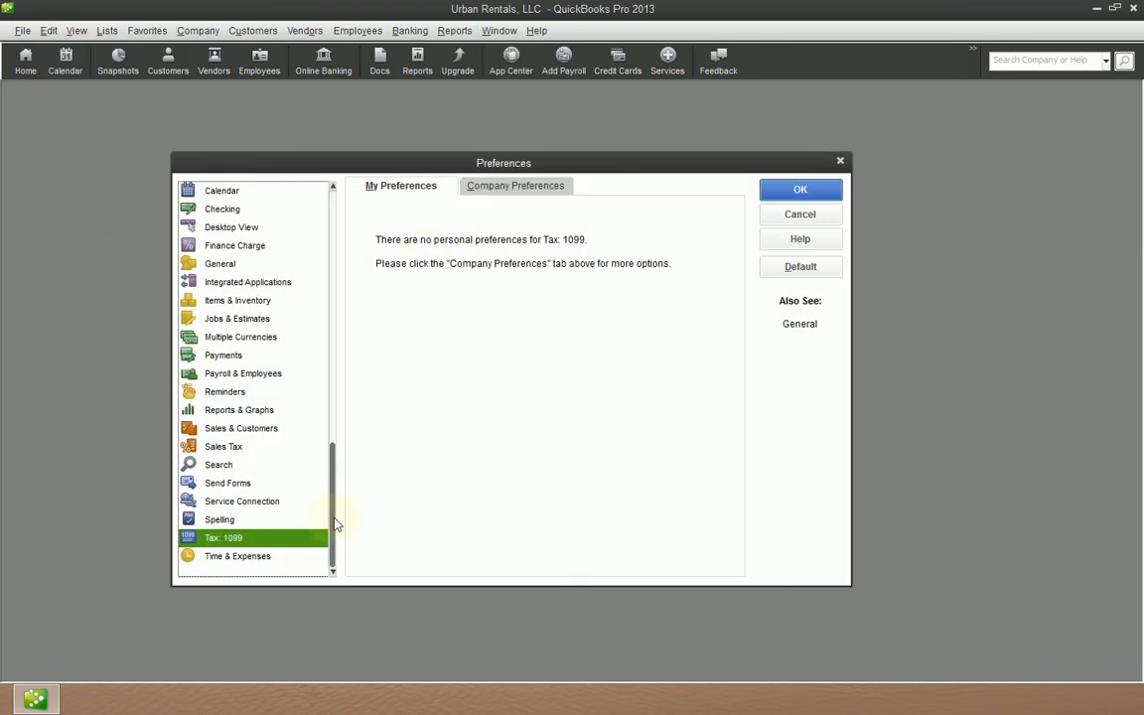
left_click(521, 186)
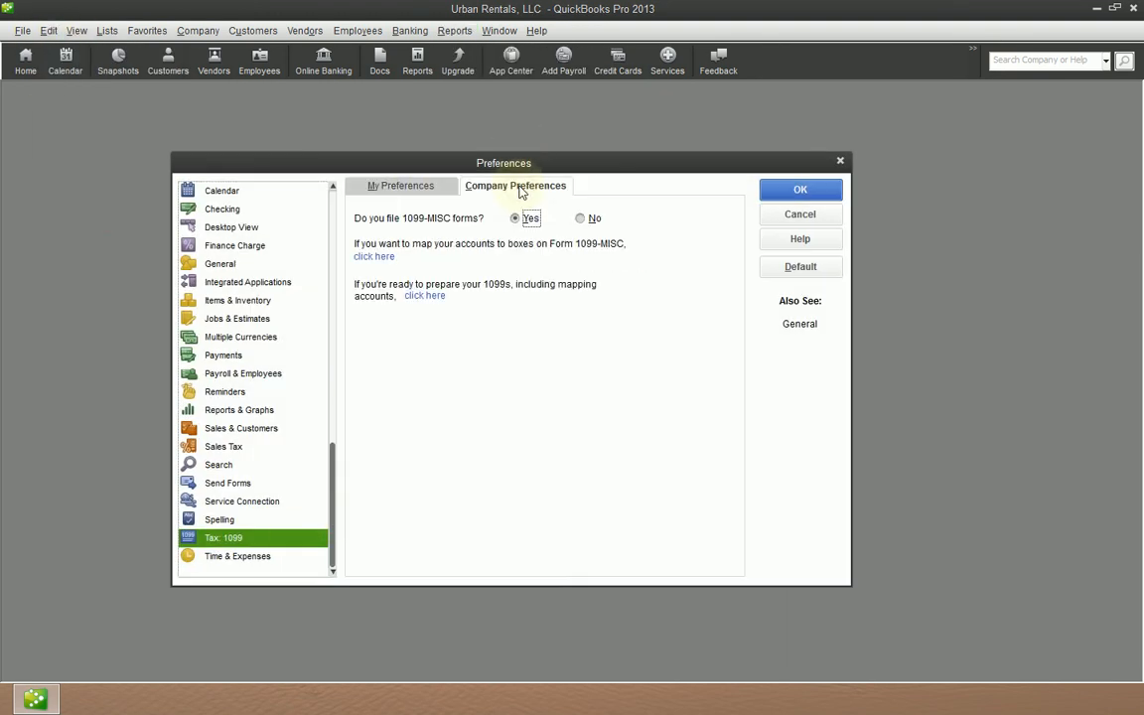
left_click(586, 219)
key("Return")
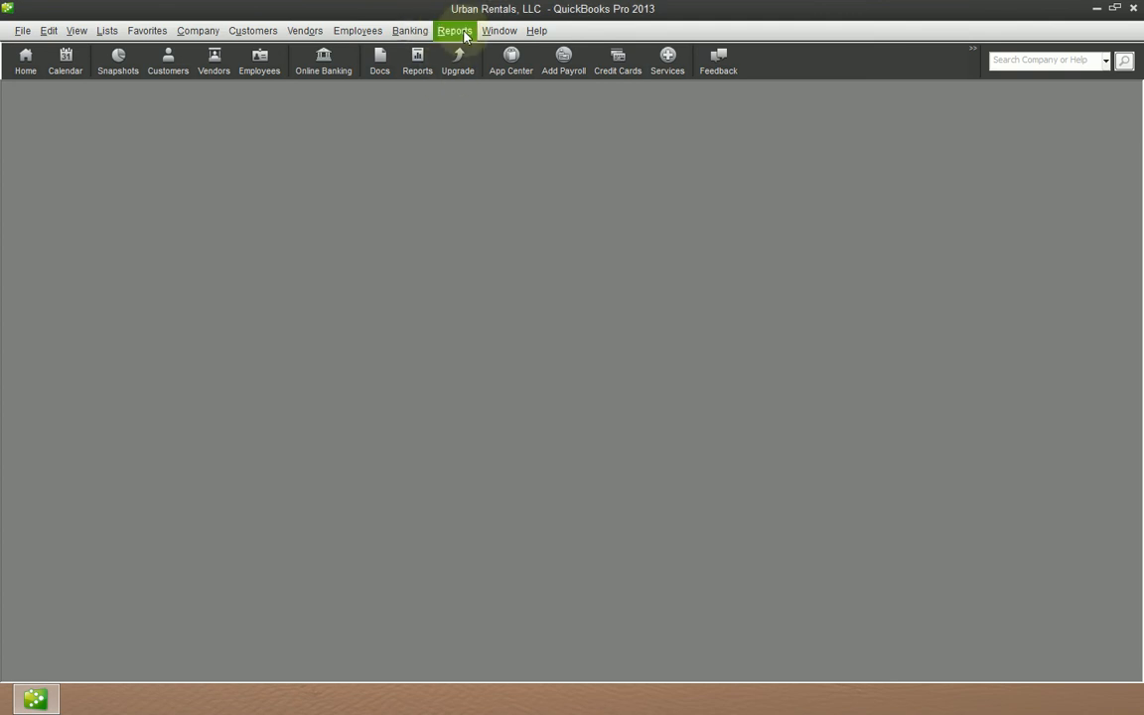
left_click(455, 30)
mouse_move(531, 188)
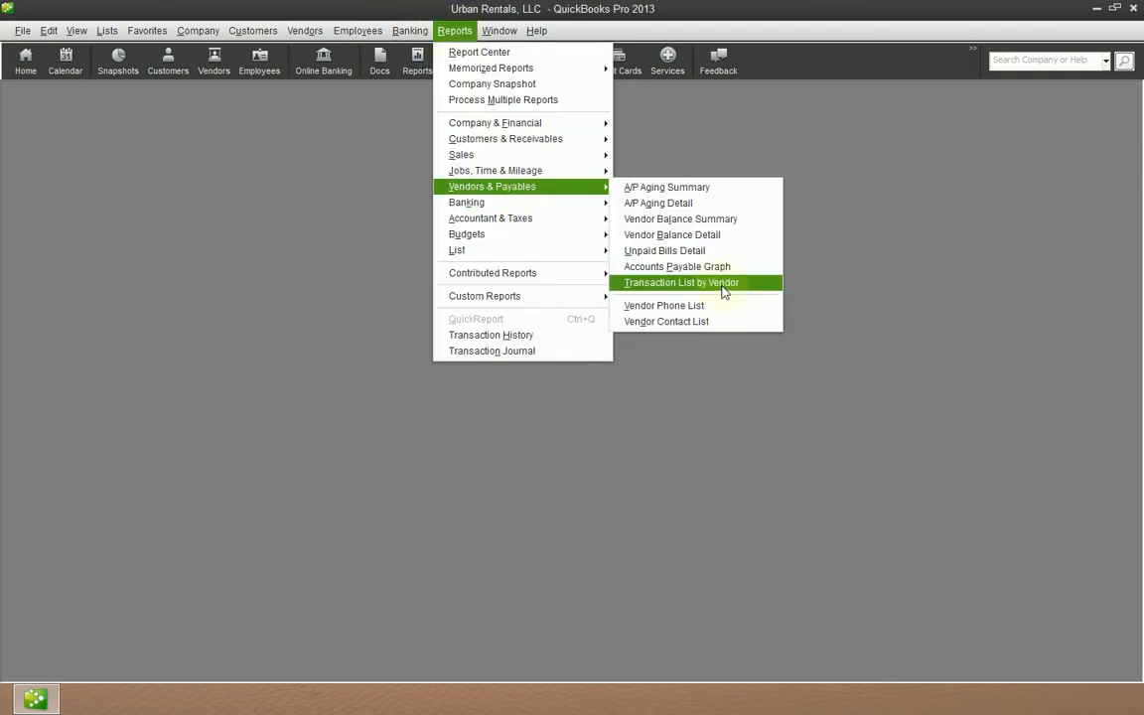
Step: Set the company's Tax: 1099 preference for filing 1099-MISC forms back to Yes
left_click(48, 30)
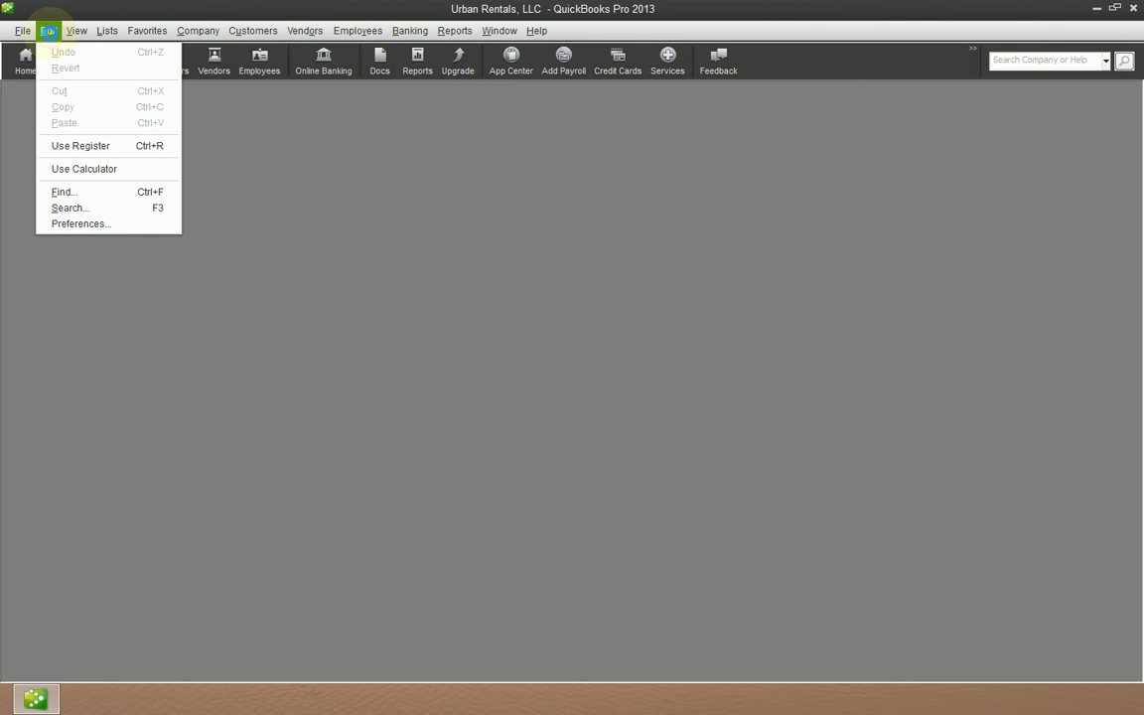
left_click(48, 30)
left_click(48, 29)
left_click(92, 229)
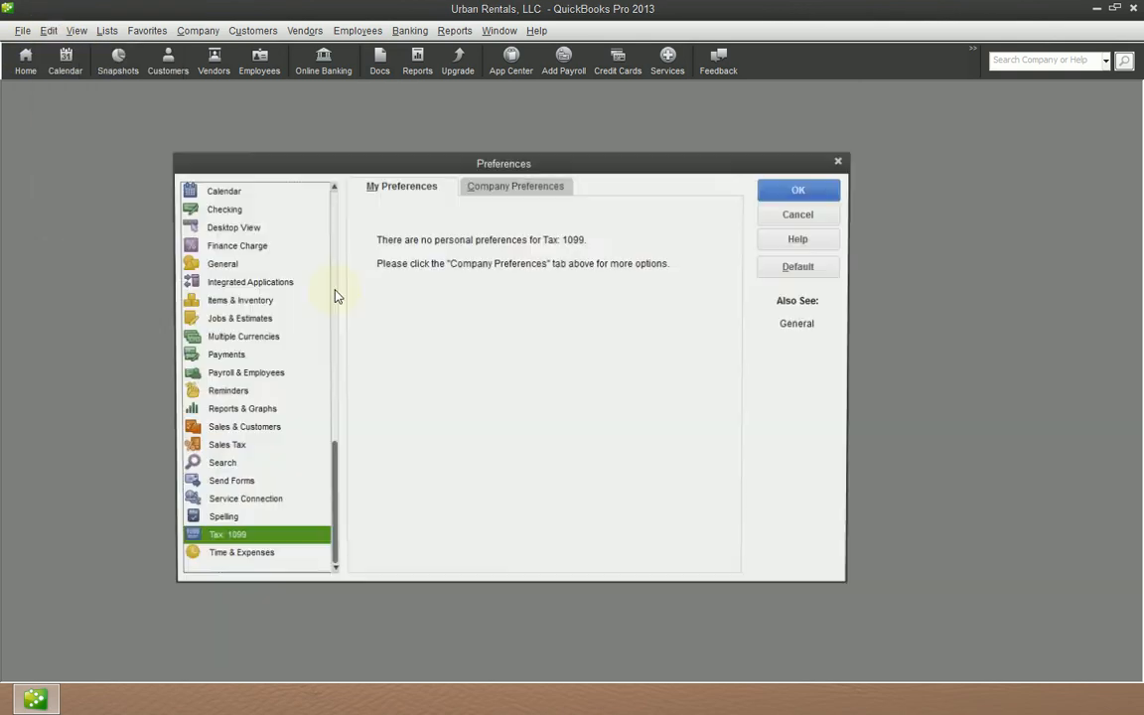
left_click(537, 186)
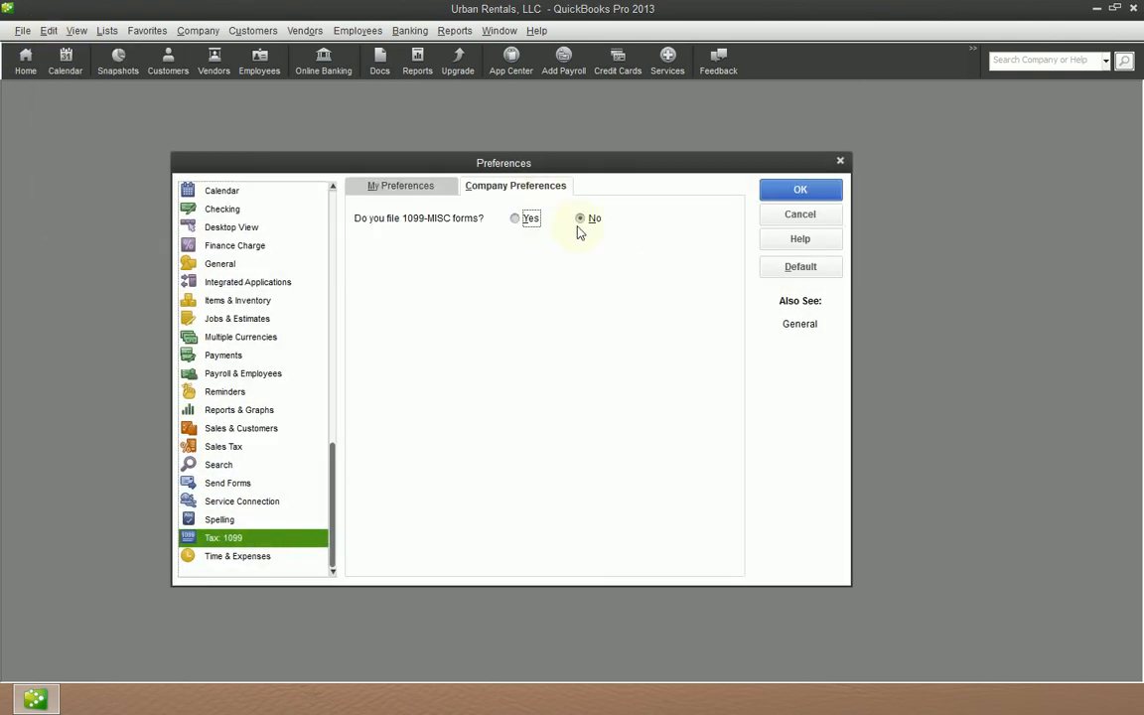
left_click(515, 218)
key("Return")
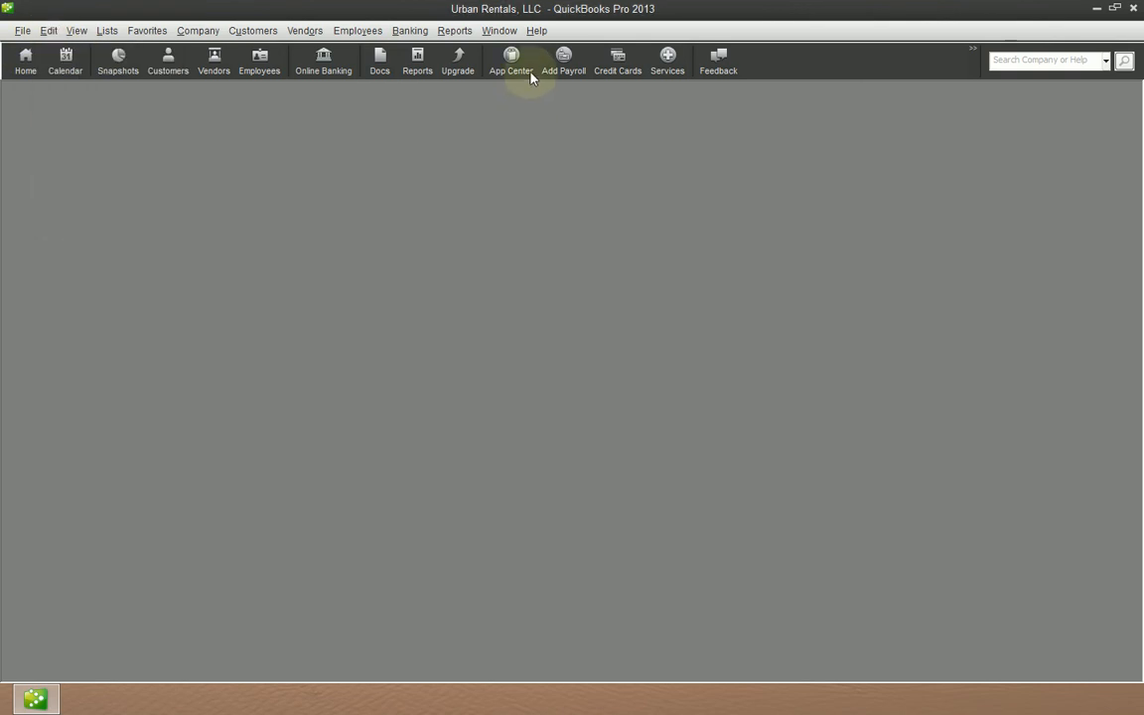
Step: Run the 1099 Summary report from Vendors & Payables with the date range All and maximize it
left_click(454, 30)
mouse_move(543, 188)
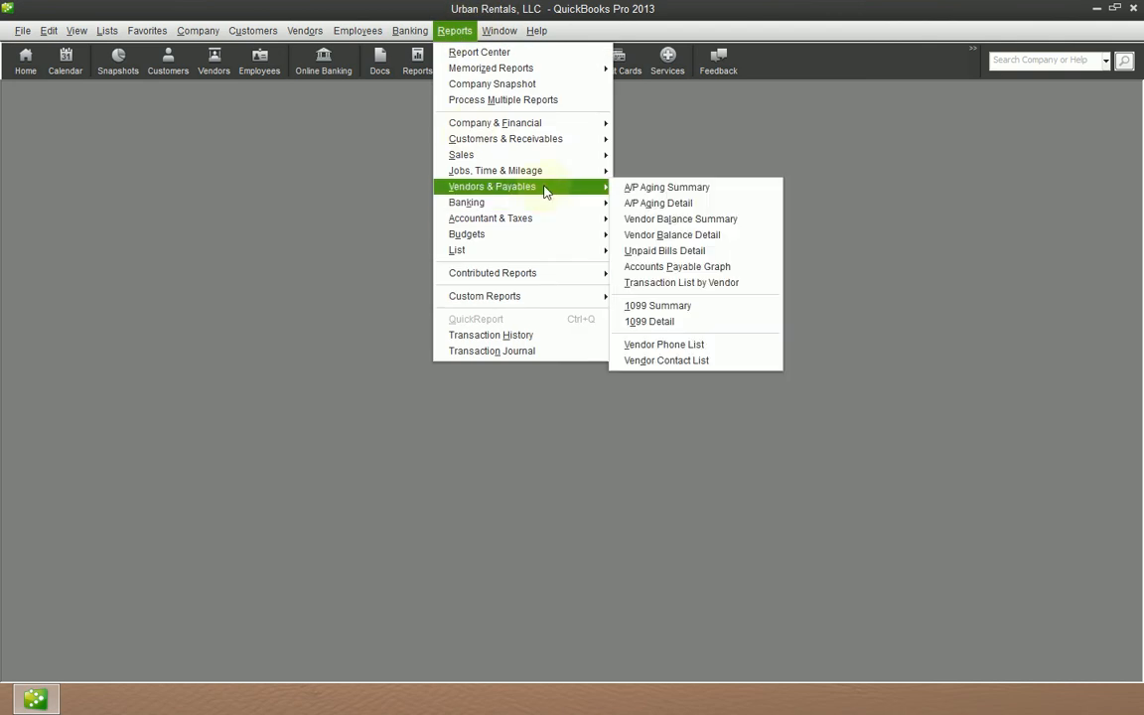
left_click(690, 316)
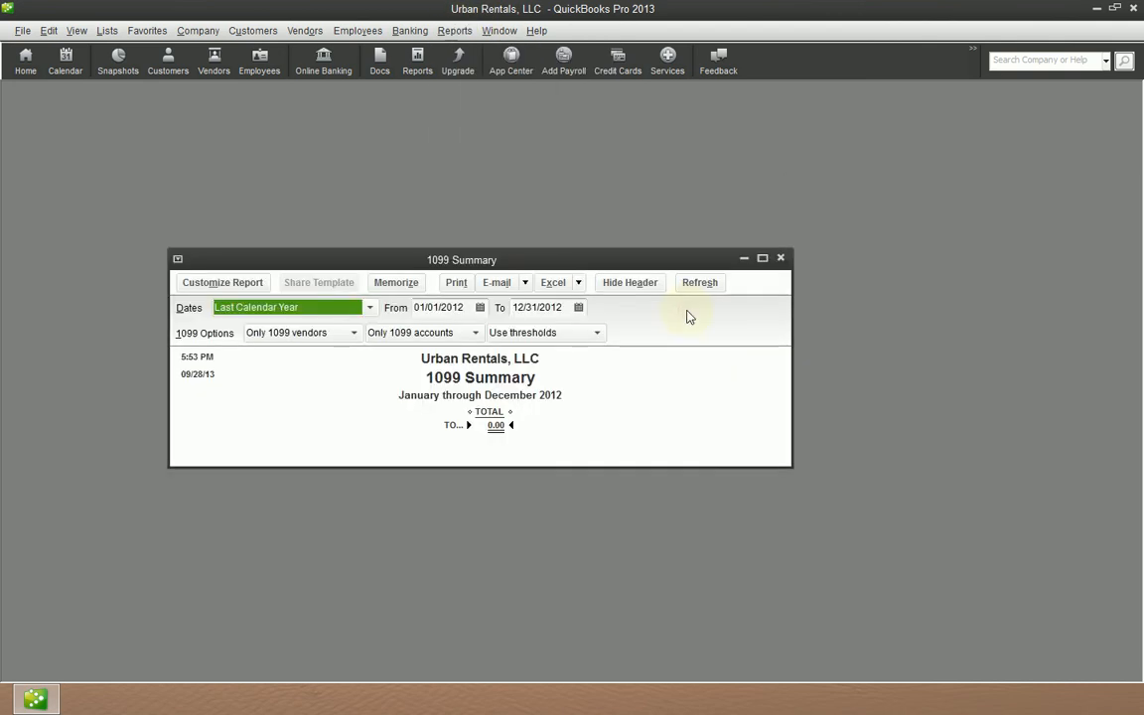
key("a")
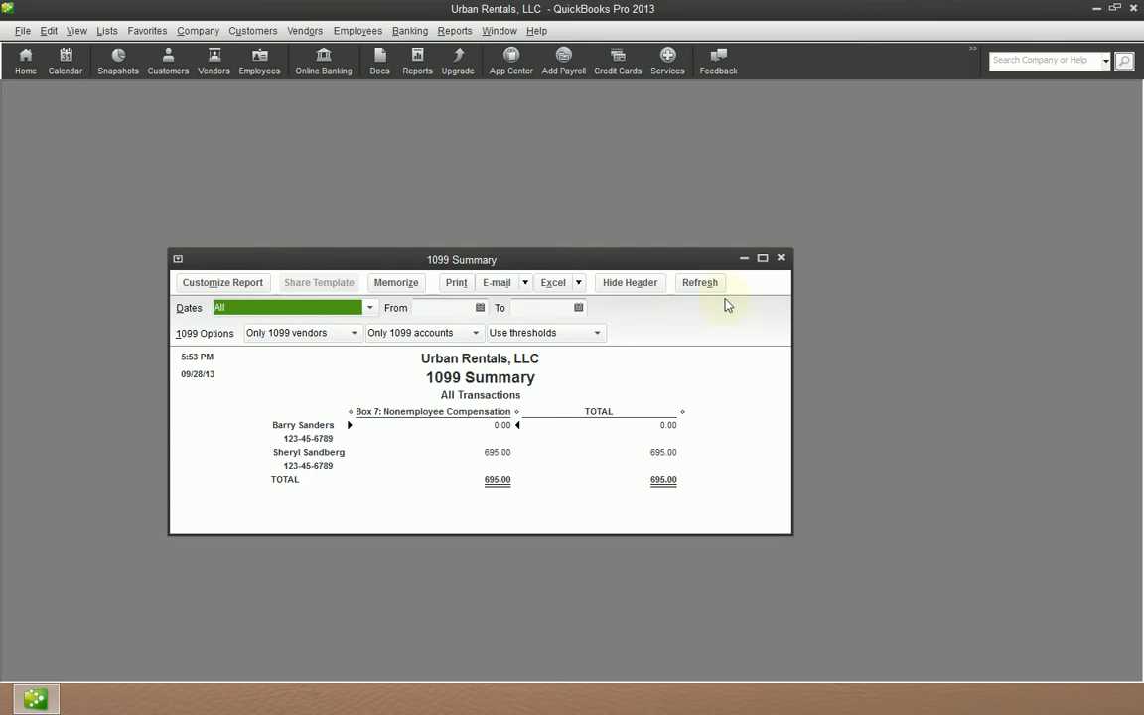
left_click(762, 258)
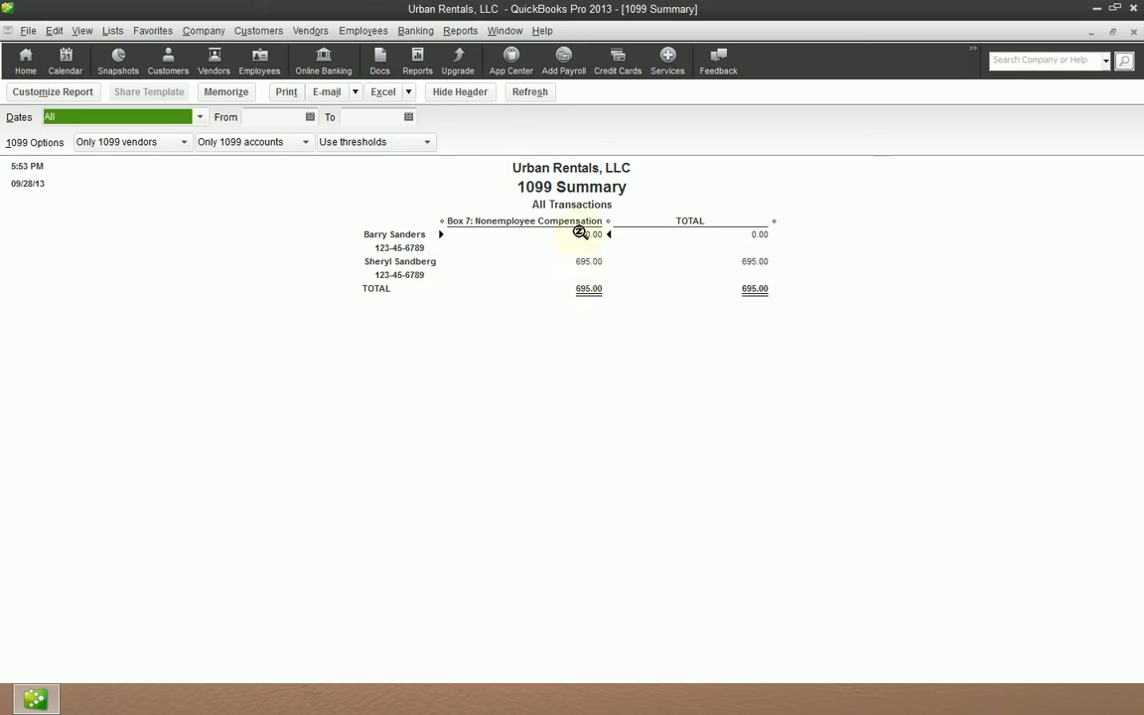
Step: Try the All vendors and All allowed accounts options in the report, restoring Only 1099 vendors and Only 1099 accounts
left_click(183, 143)
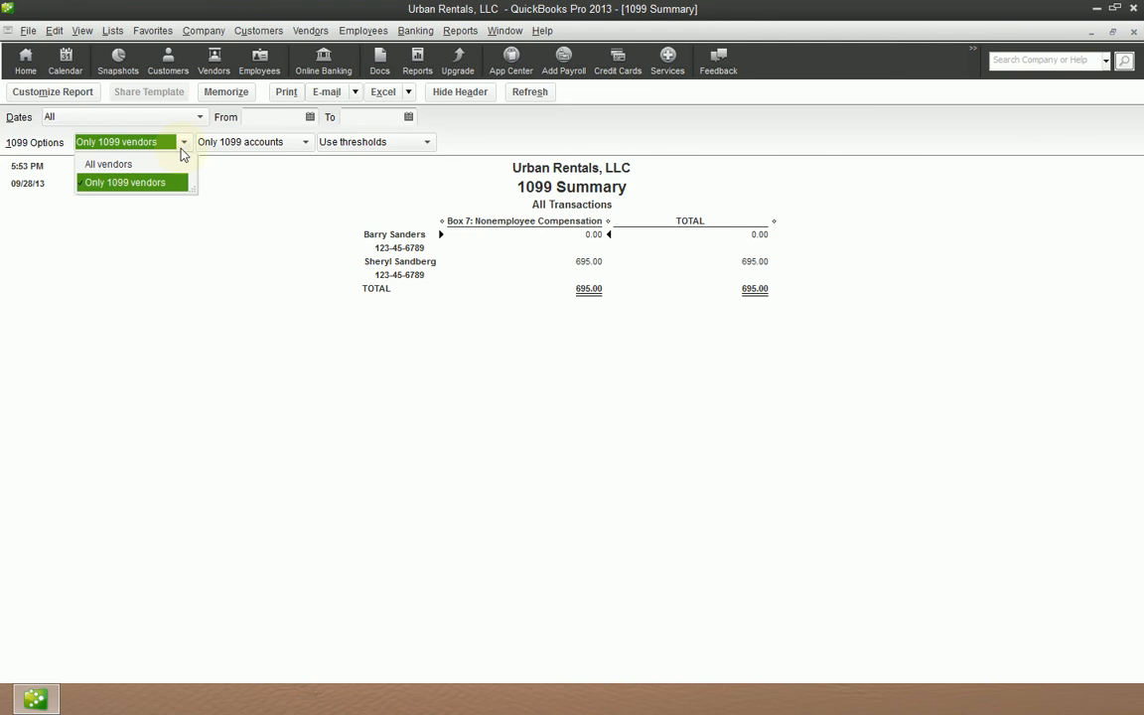
left_click(139, 170)
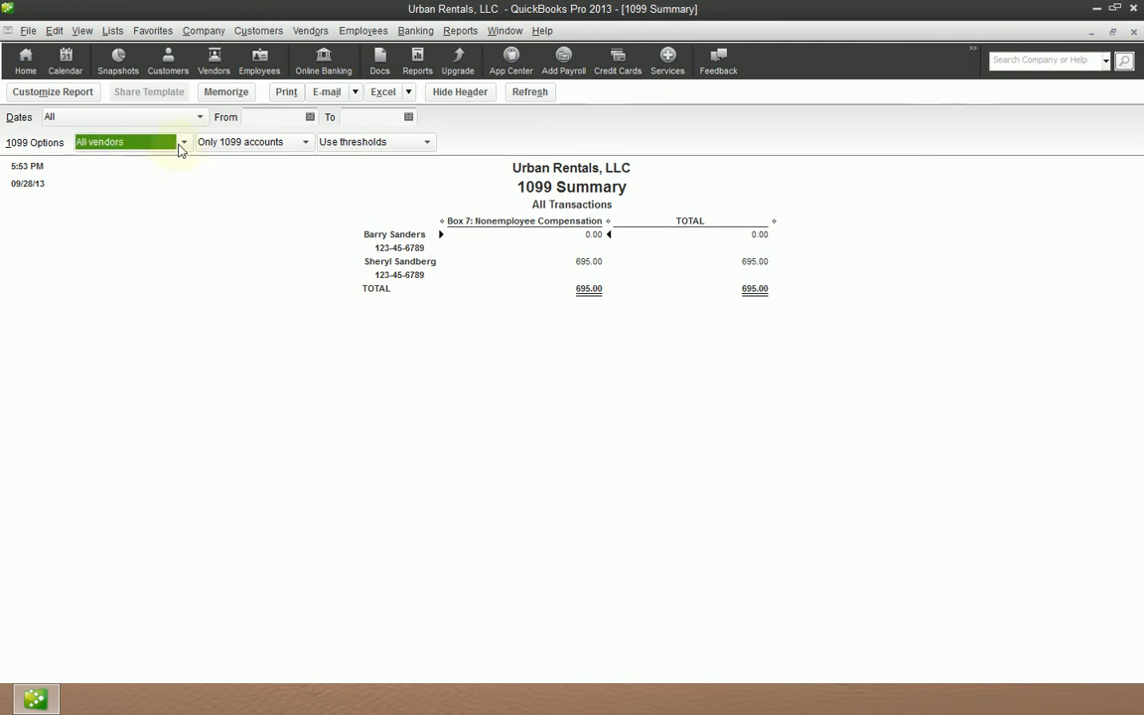
left_click(182, 143)
left_click(171, 184)
left_click(270, 141)
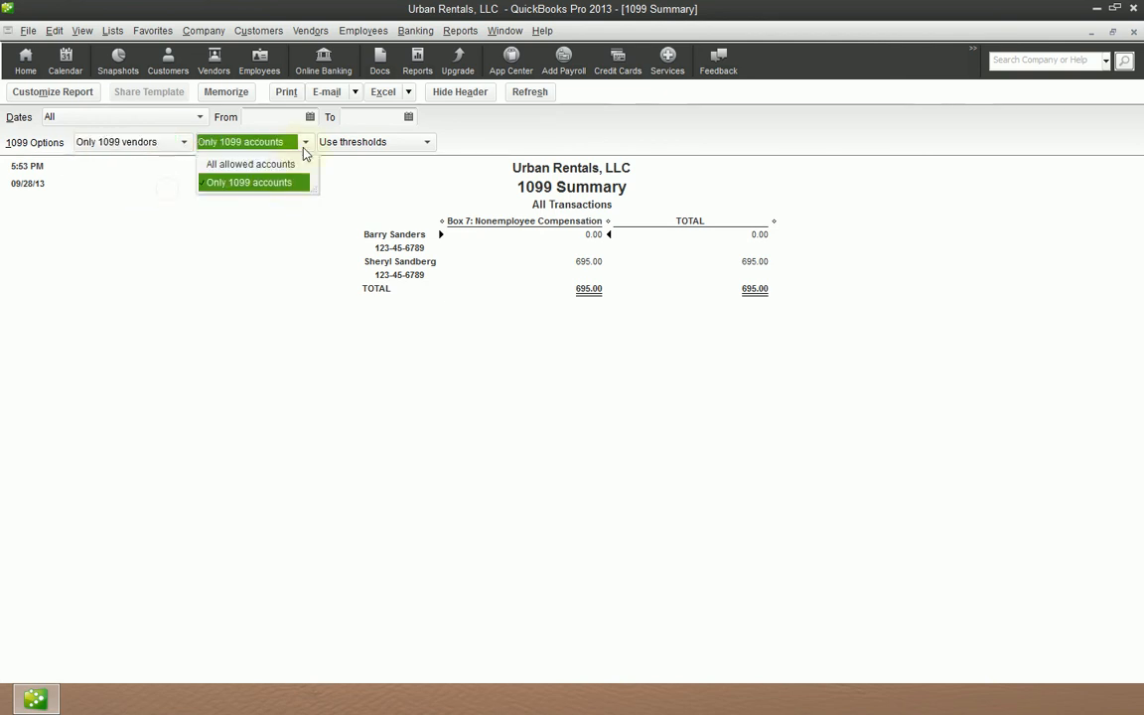
left_click(302, 157)
left_click(305, 142)
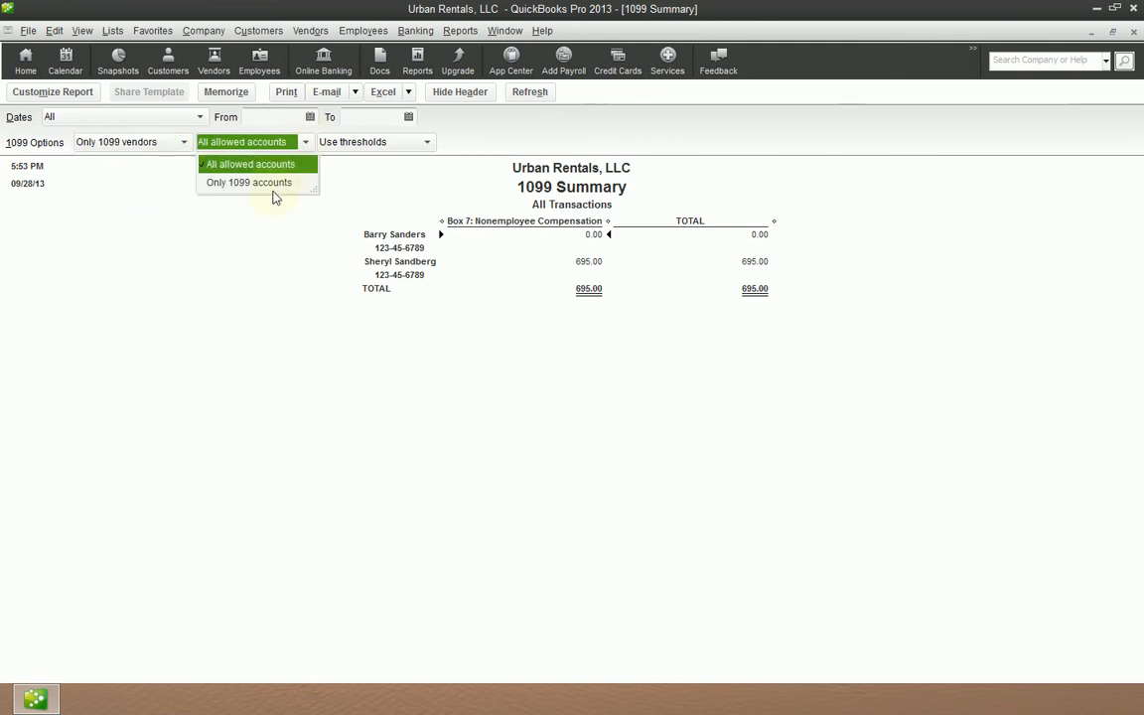
left_click(271, 181)
Step: Examine the 1099 Summary with Ignore thresholds and return the report to Use thresholds
left_click(431, 145)
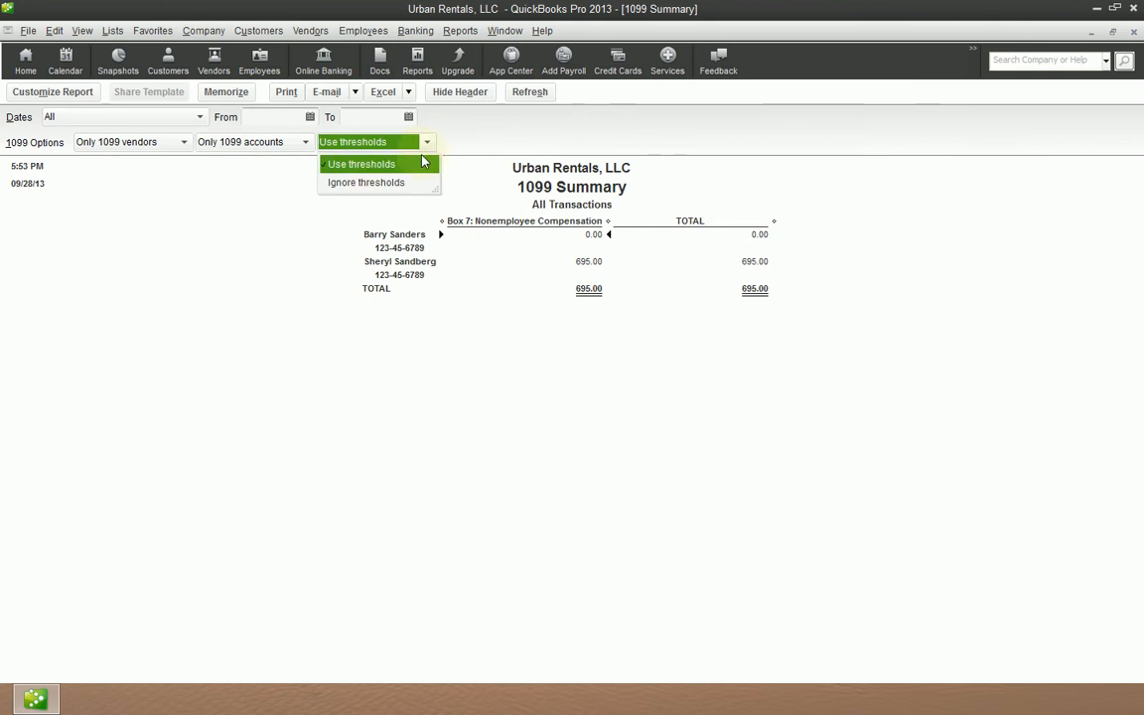
left_click(376, 183)
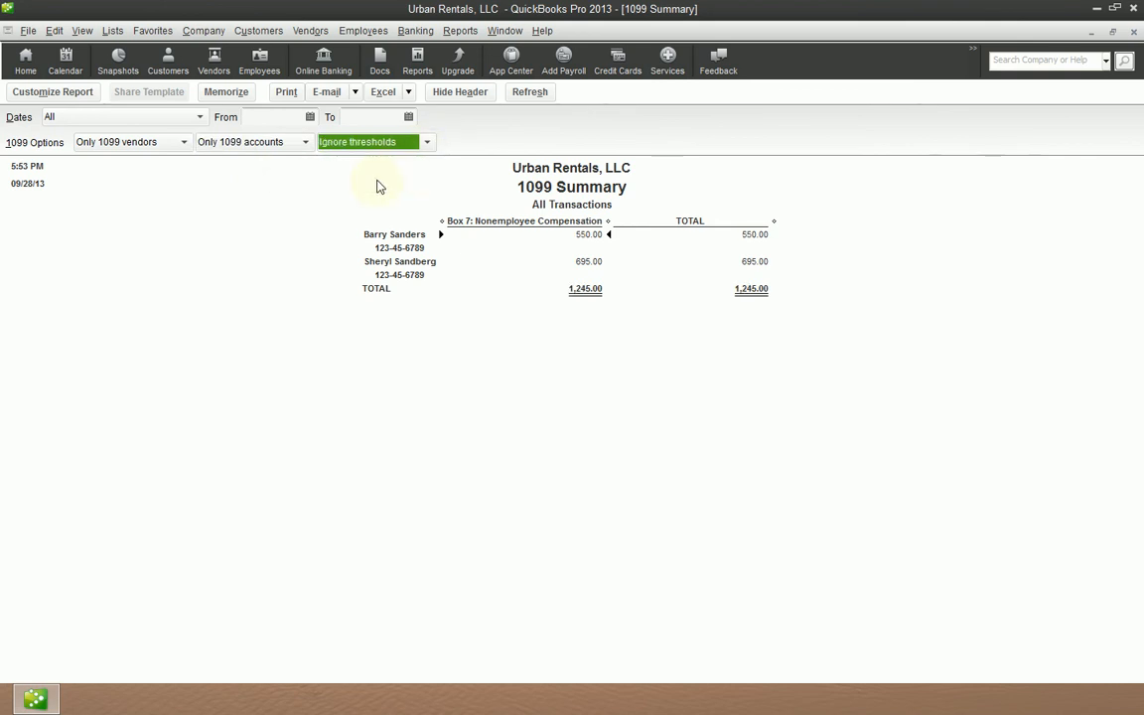
left_click(117, 147)
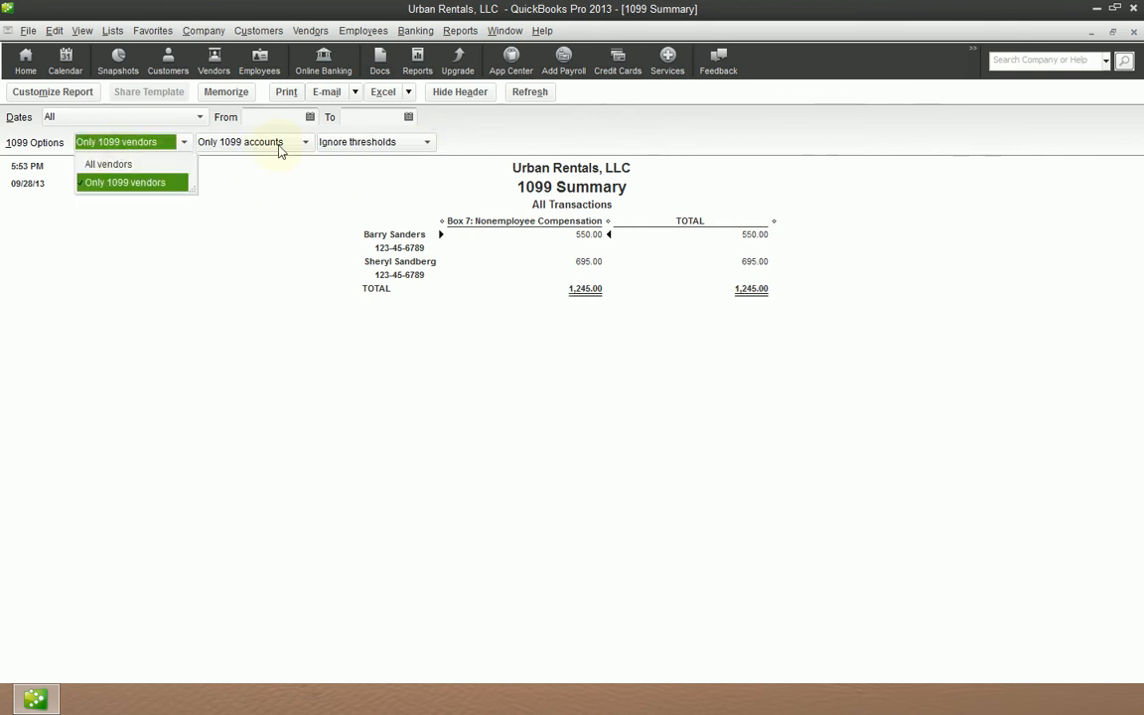
left_click(320, 199)
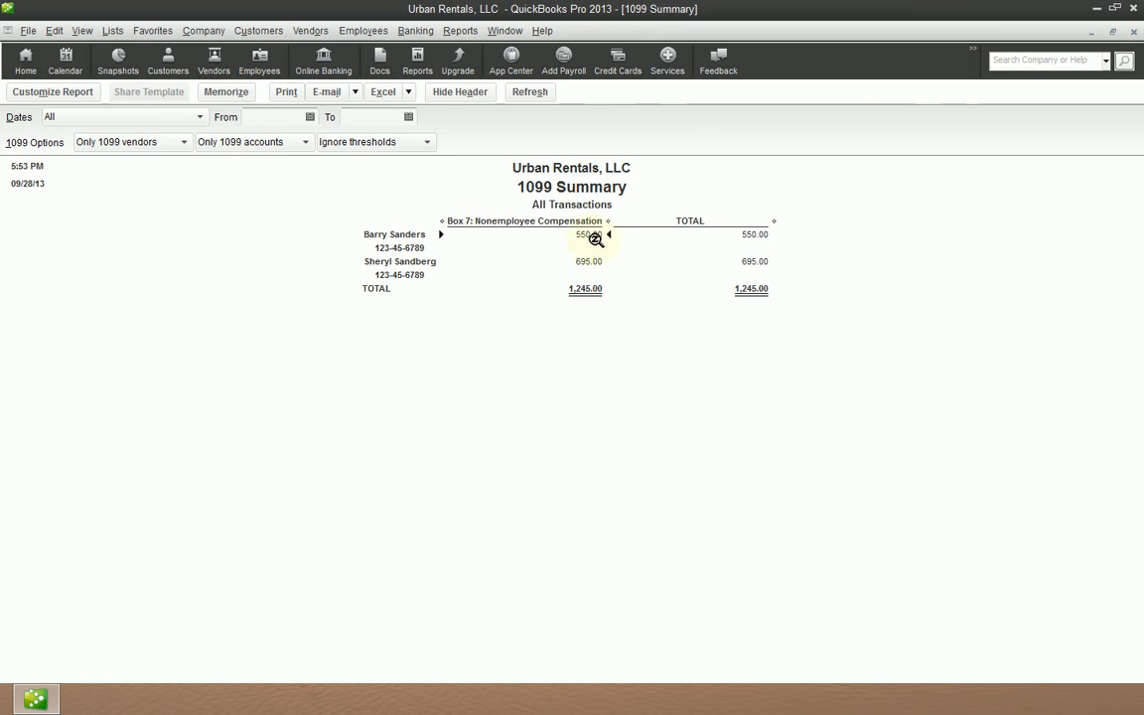
left_click(390, 143)
left_click(399, 165)
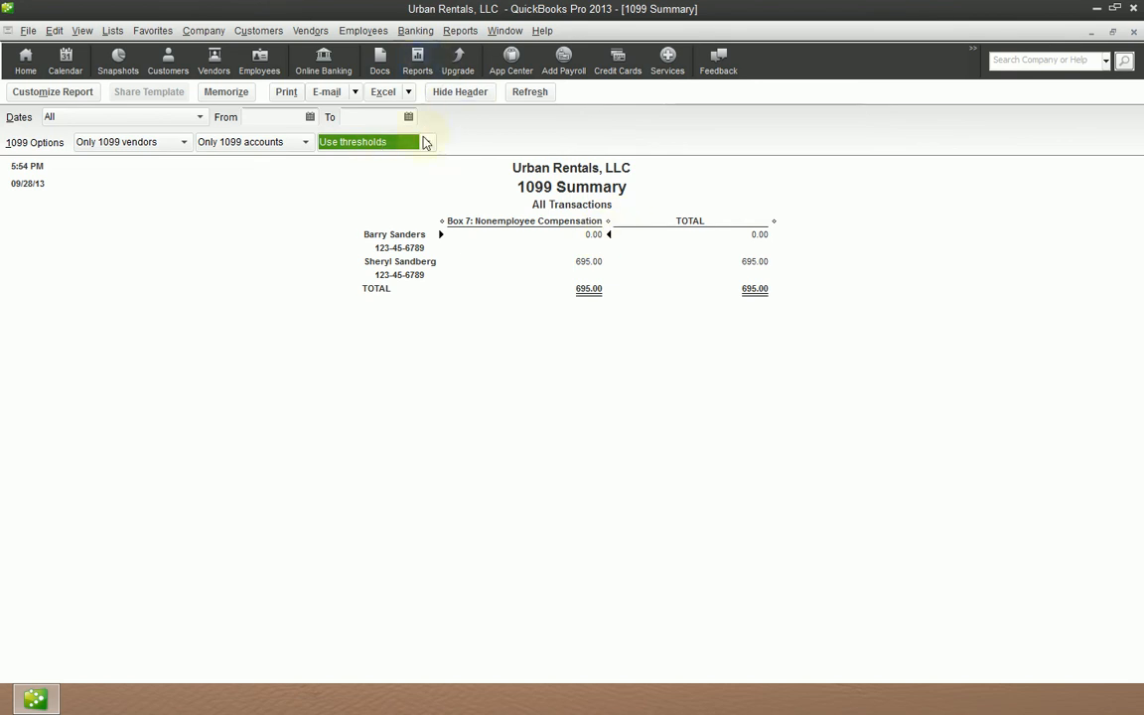
Step: Run the 1099 Detail report from Vendors & Payables with the date range All and widen its Memo and Split columns to show the full text
left_click(460, 31)
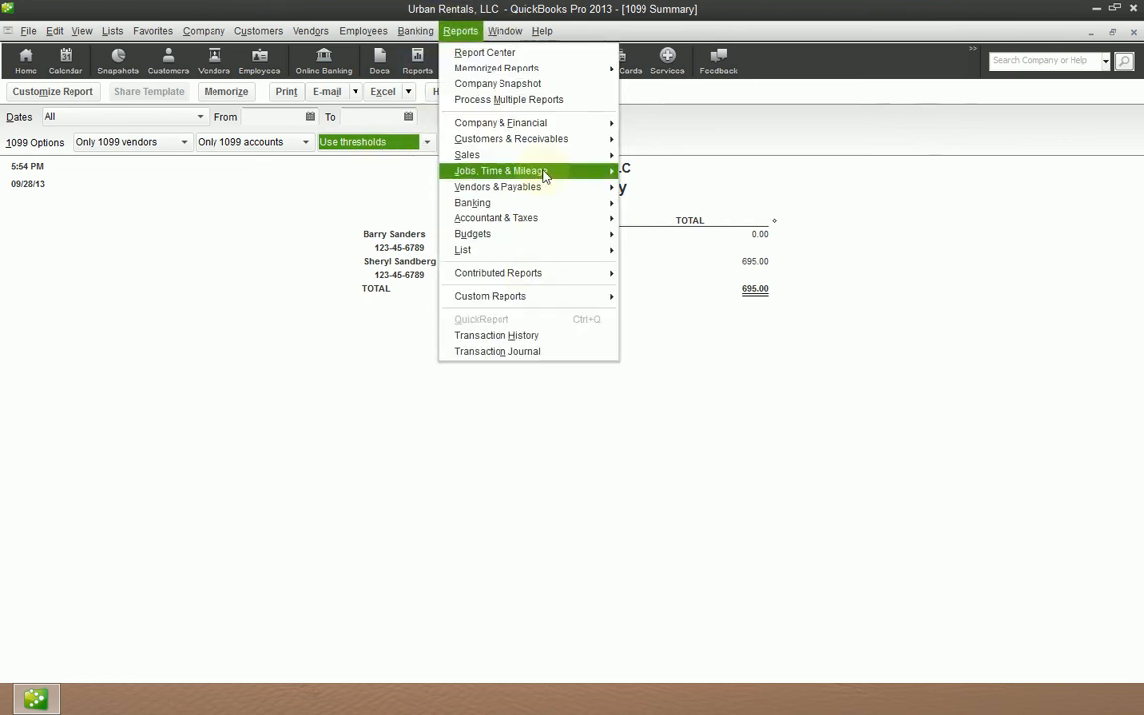
mouse_move(581, 140)
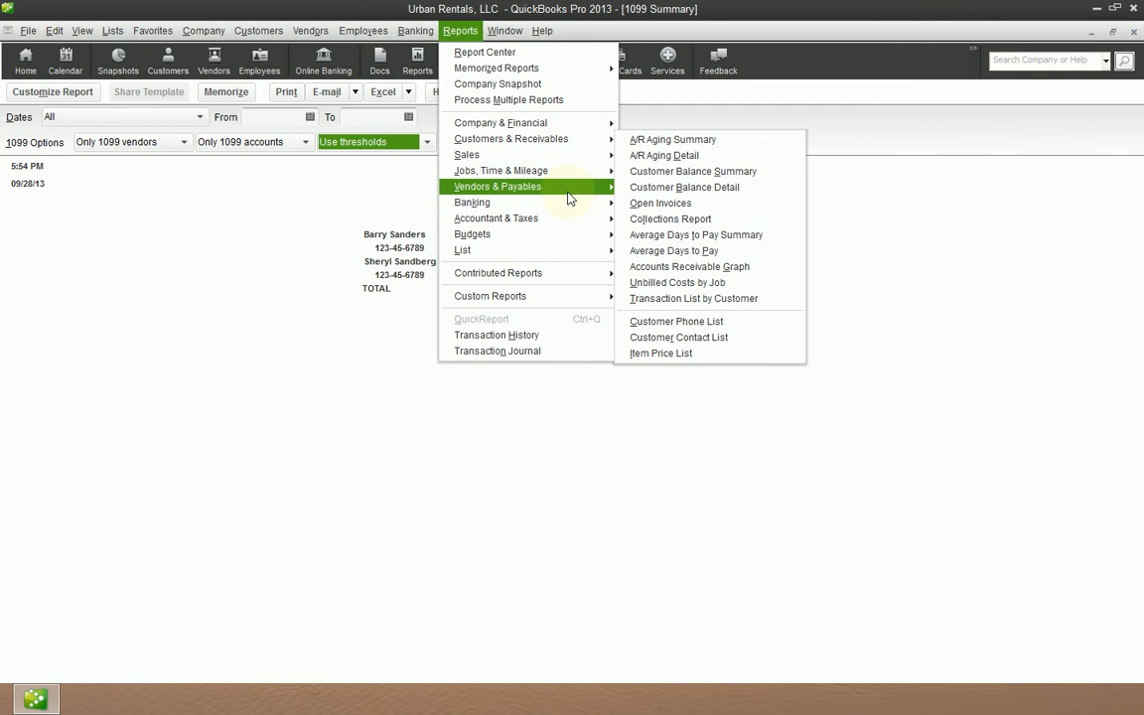
mouse_move(572, 191)
left_click(706, 330)
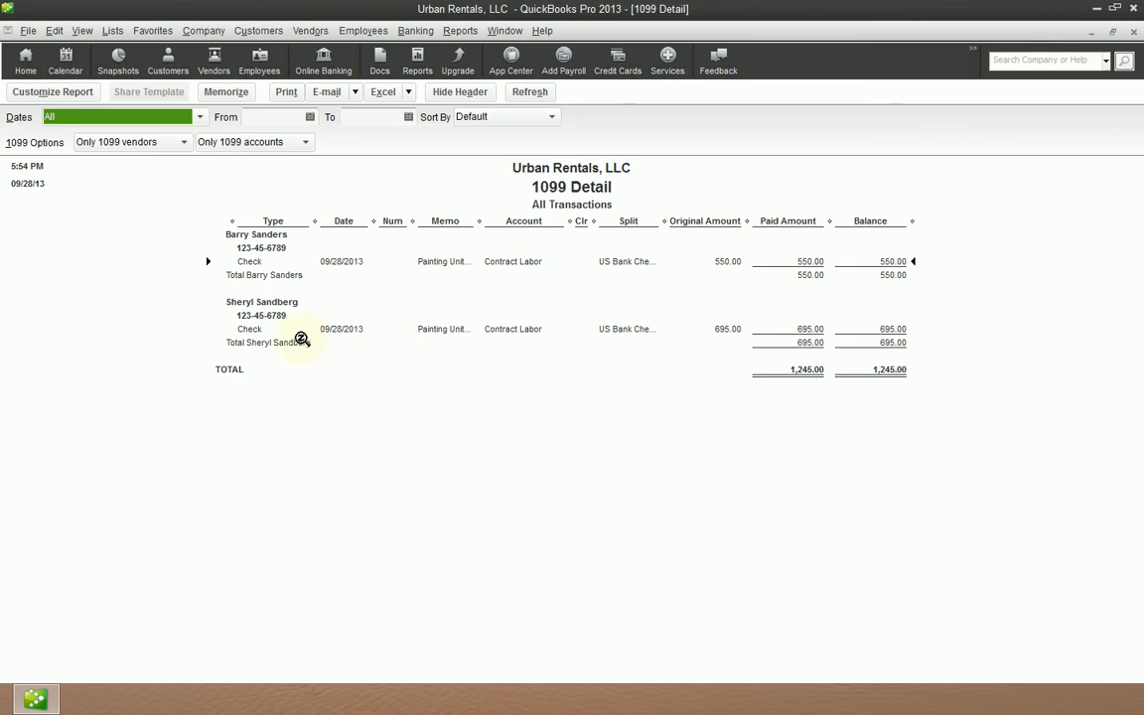
left_click_drag(479, 220, 542, 255)
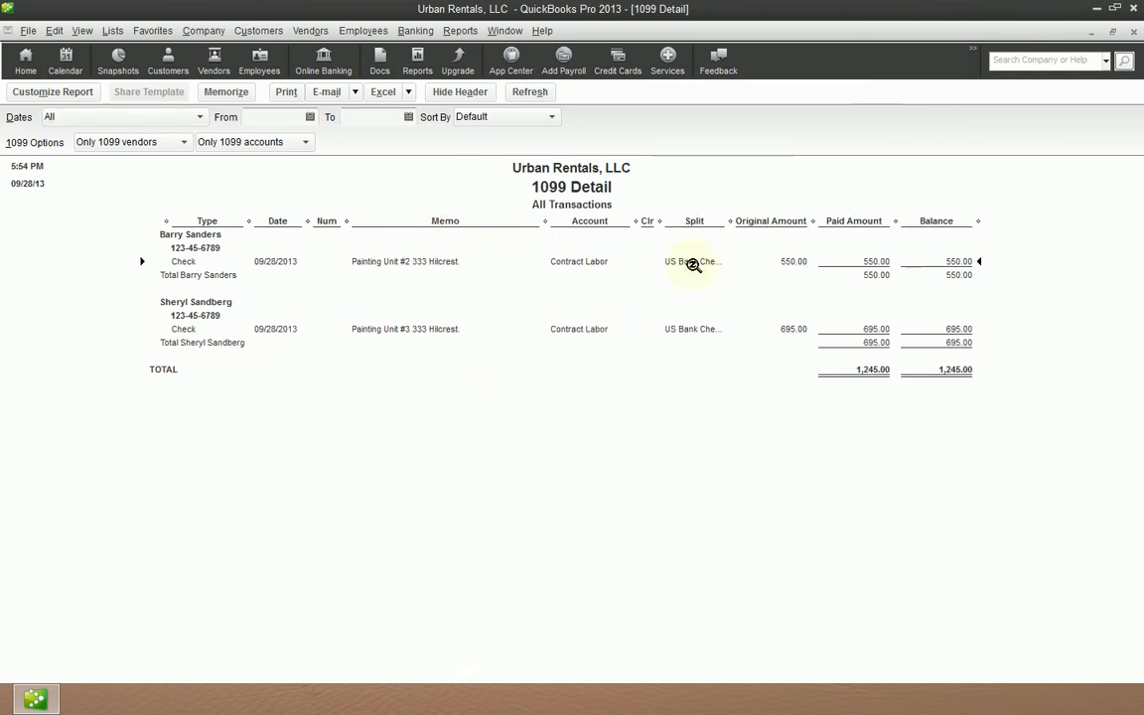
left_click_drag(726, 221, 817, 260)
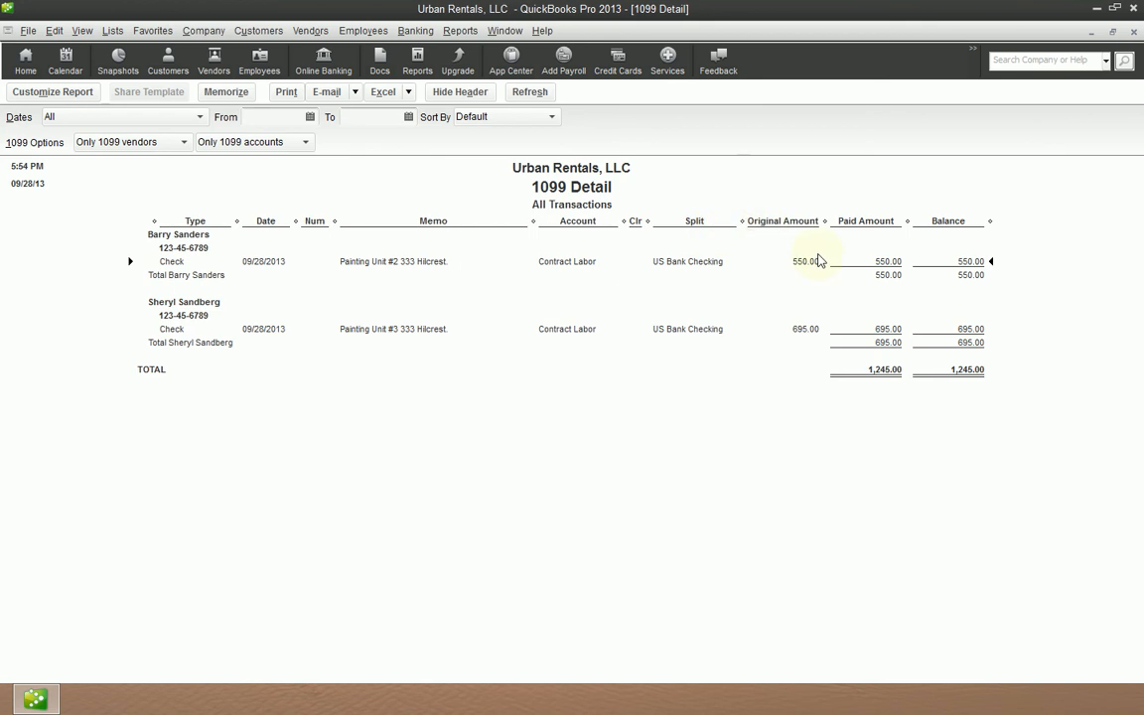
Step: Close the 1099 Detail and 1099 Summary reports without memorizing either one
key("Escape")
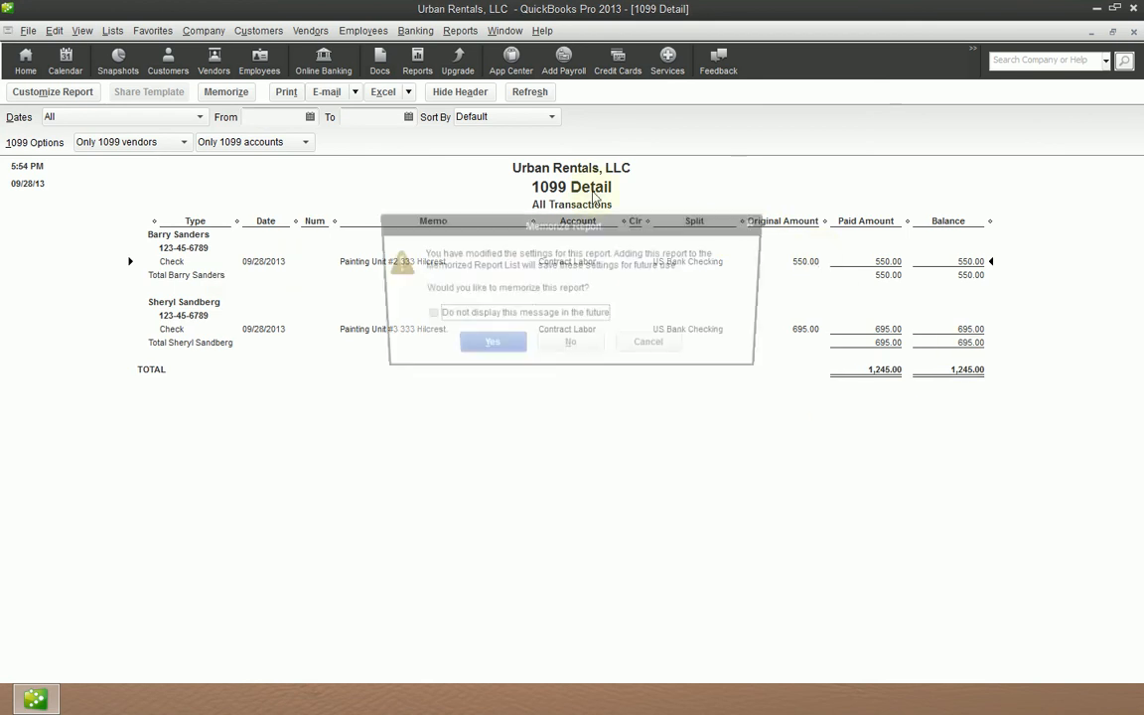
left_click(562, 347)
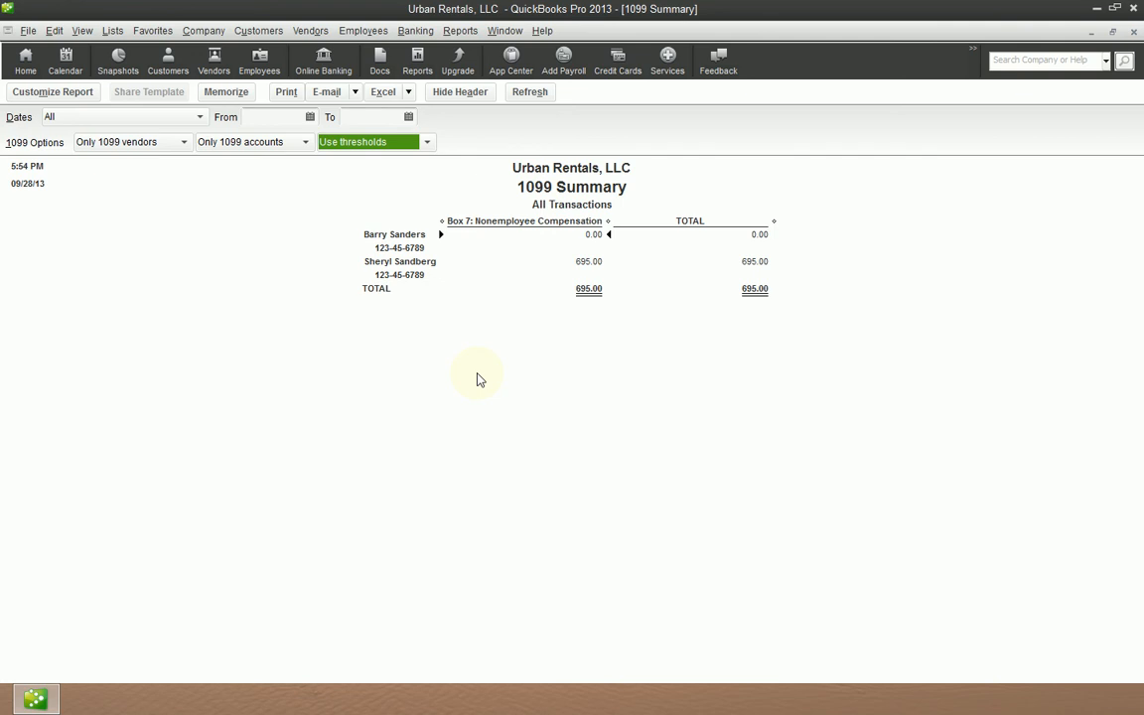
key("Escape")
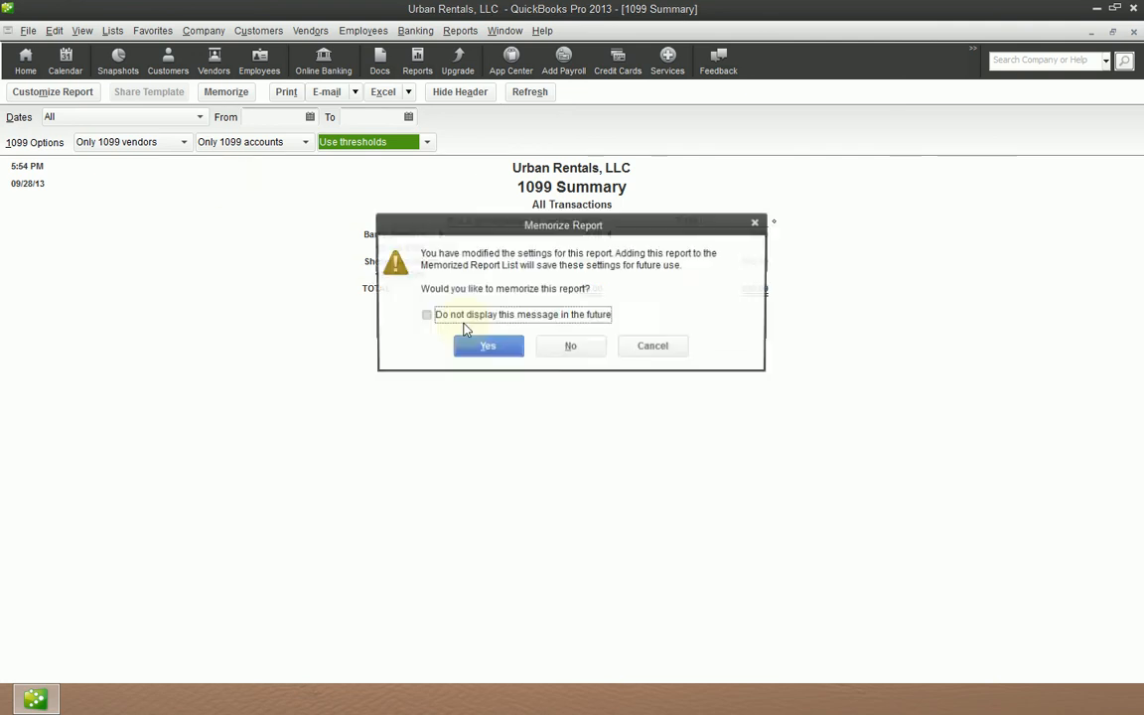
left_click(576, 348)
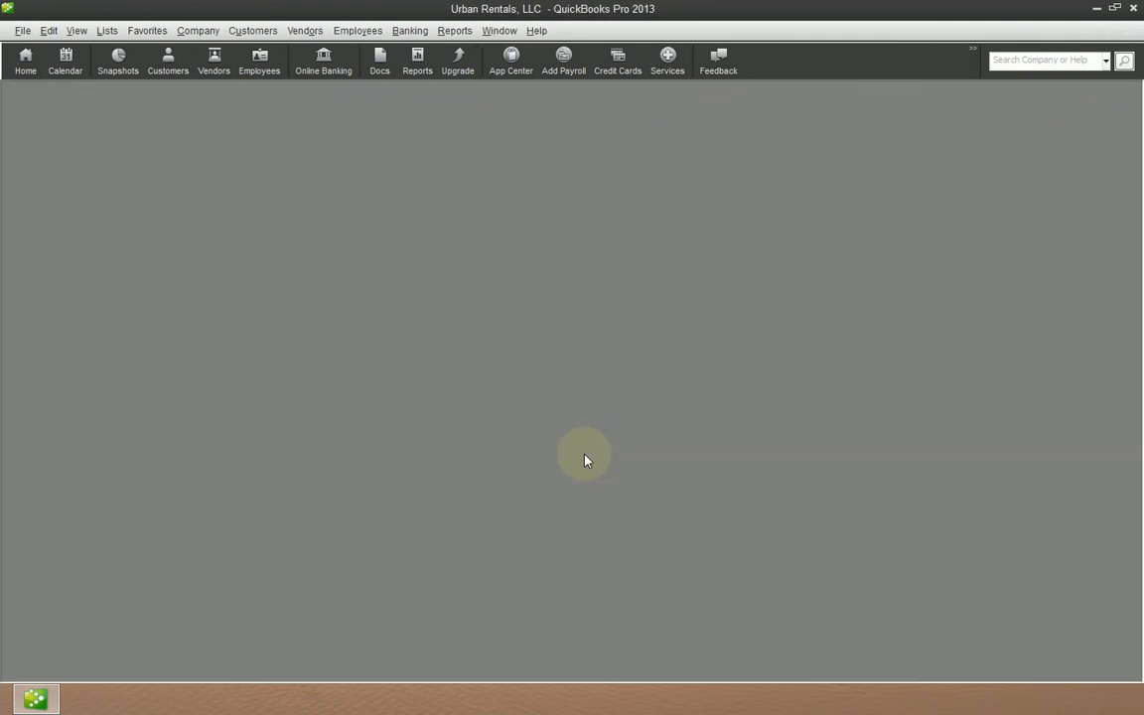